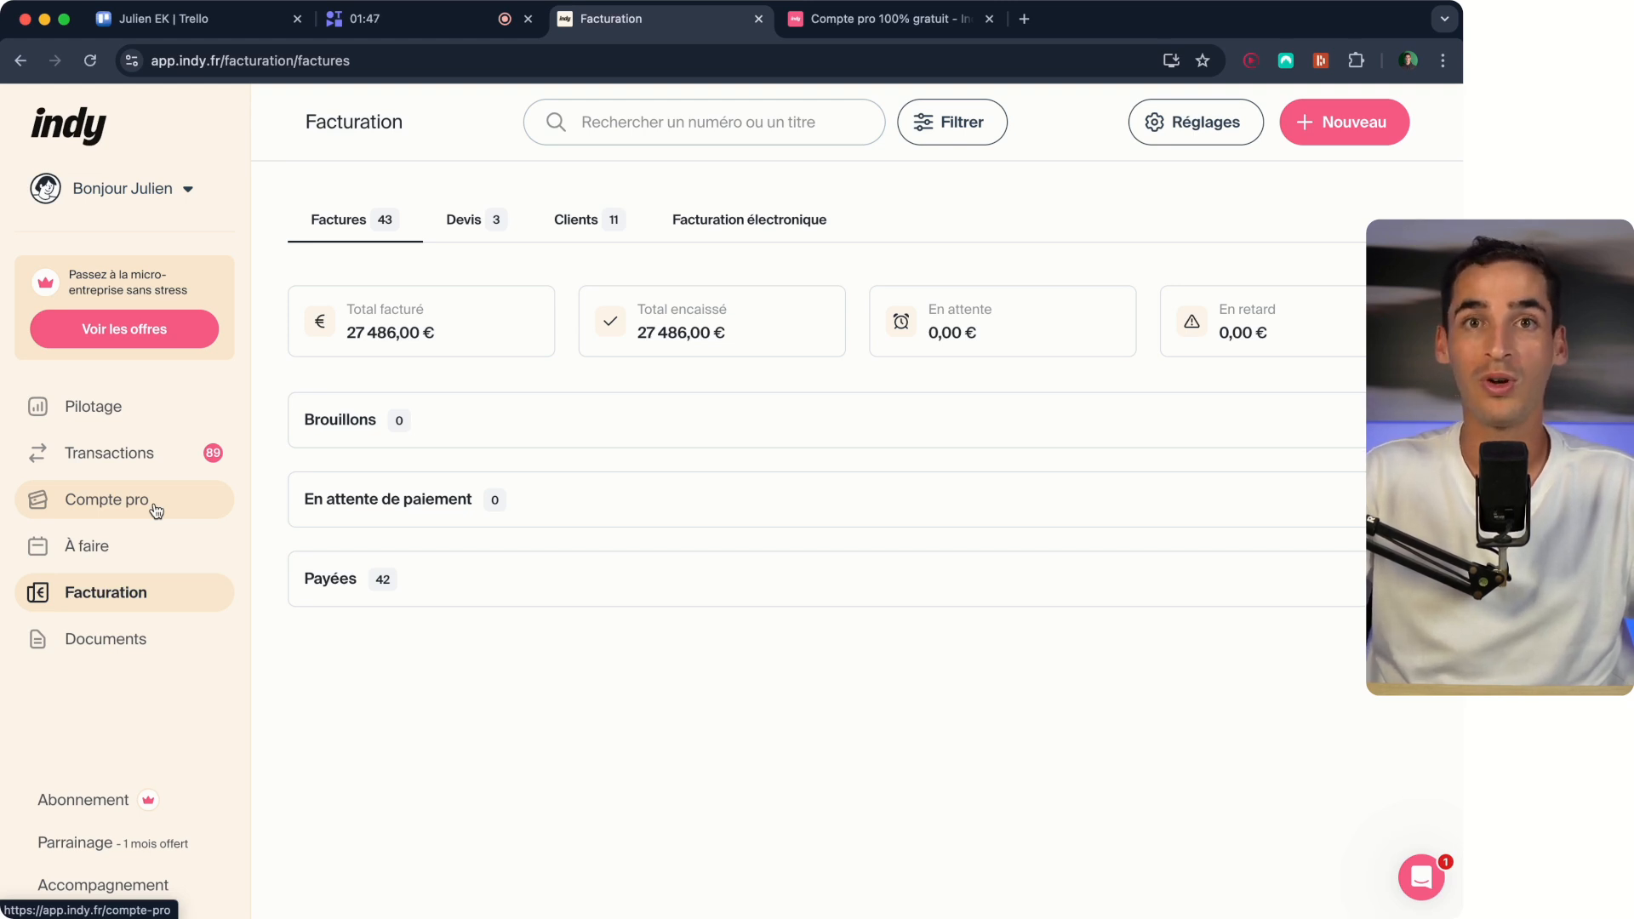
View the free business account page on the Indy website and return to the Facturation page.
click(933, 26)
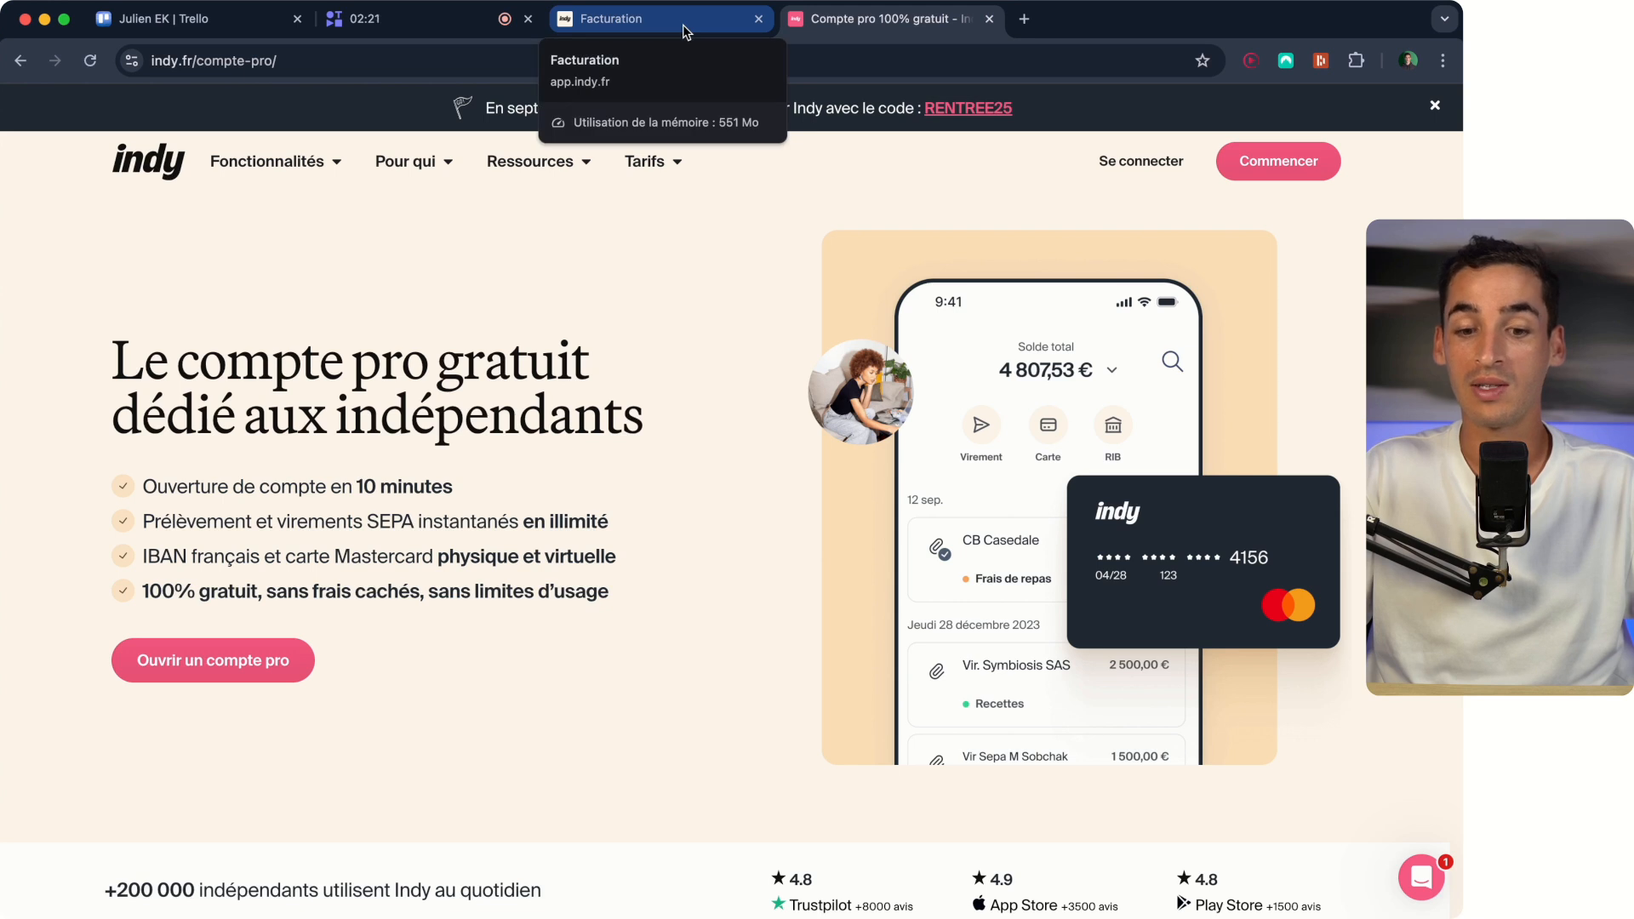
click(686, 32)
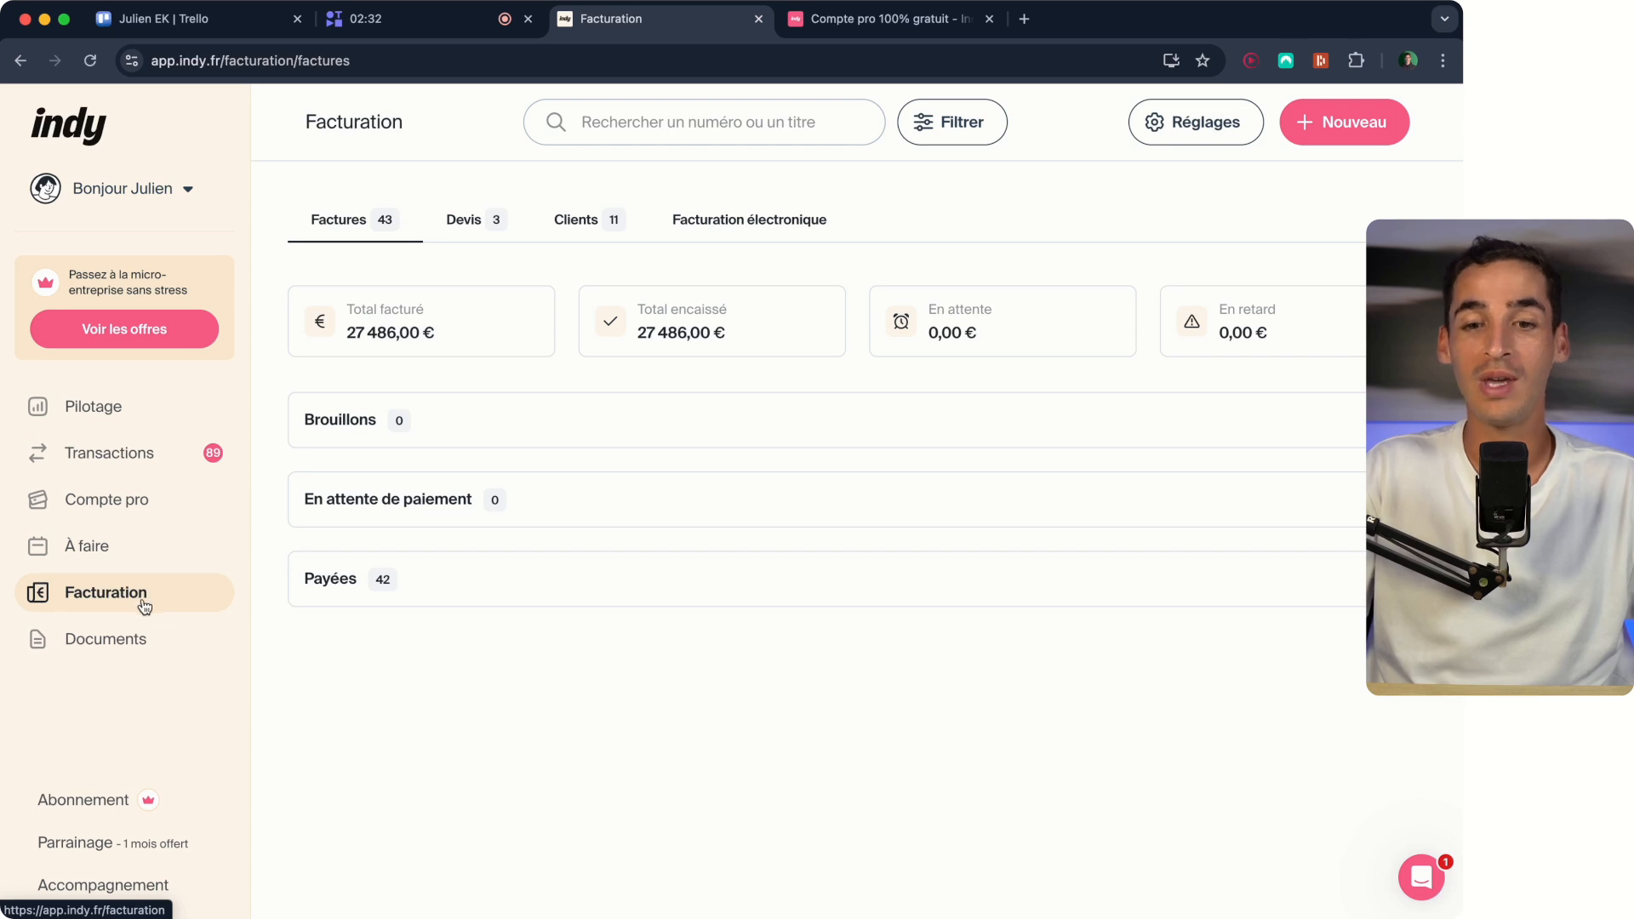
Start creating a new invoice and open the document design options in its settings.
click(1311, 123)
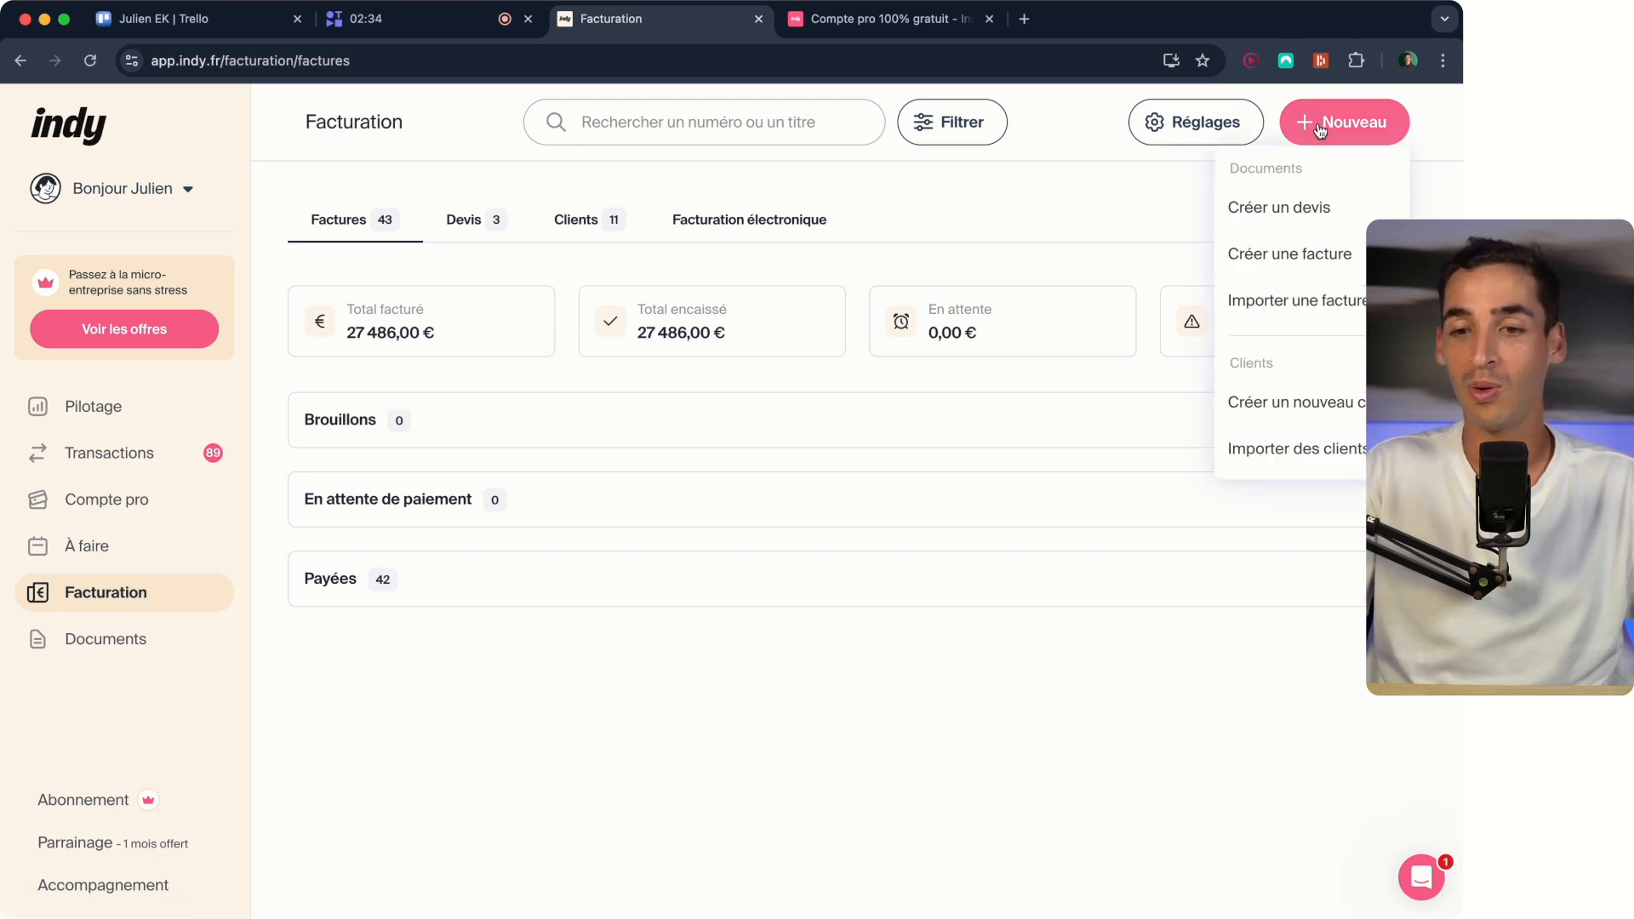
click(1344, 257)
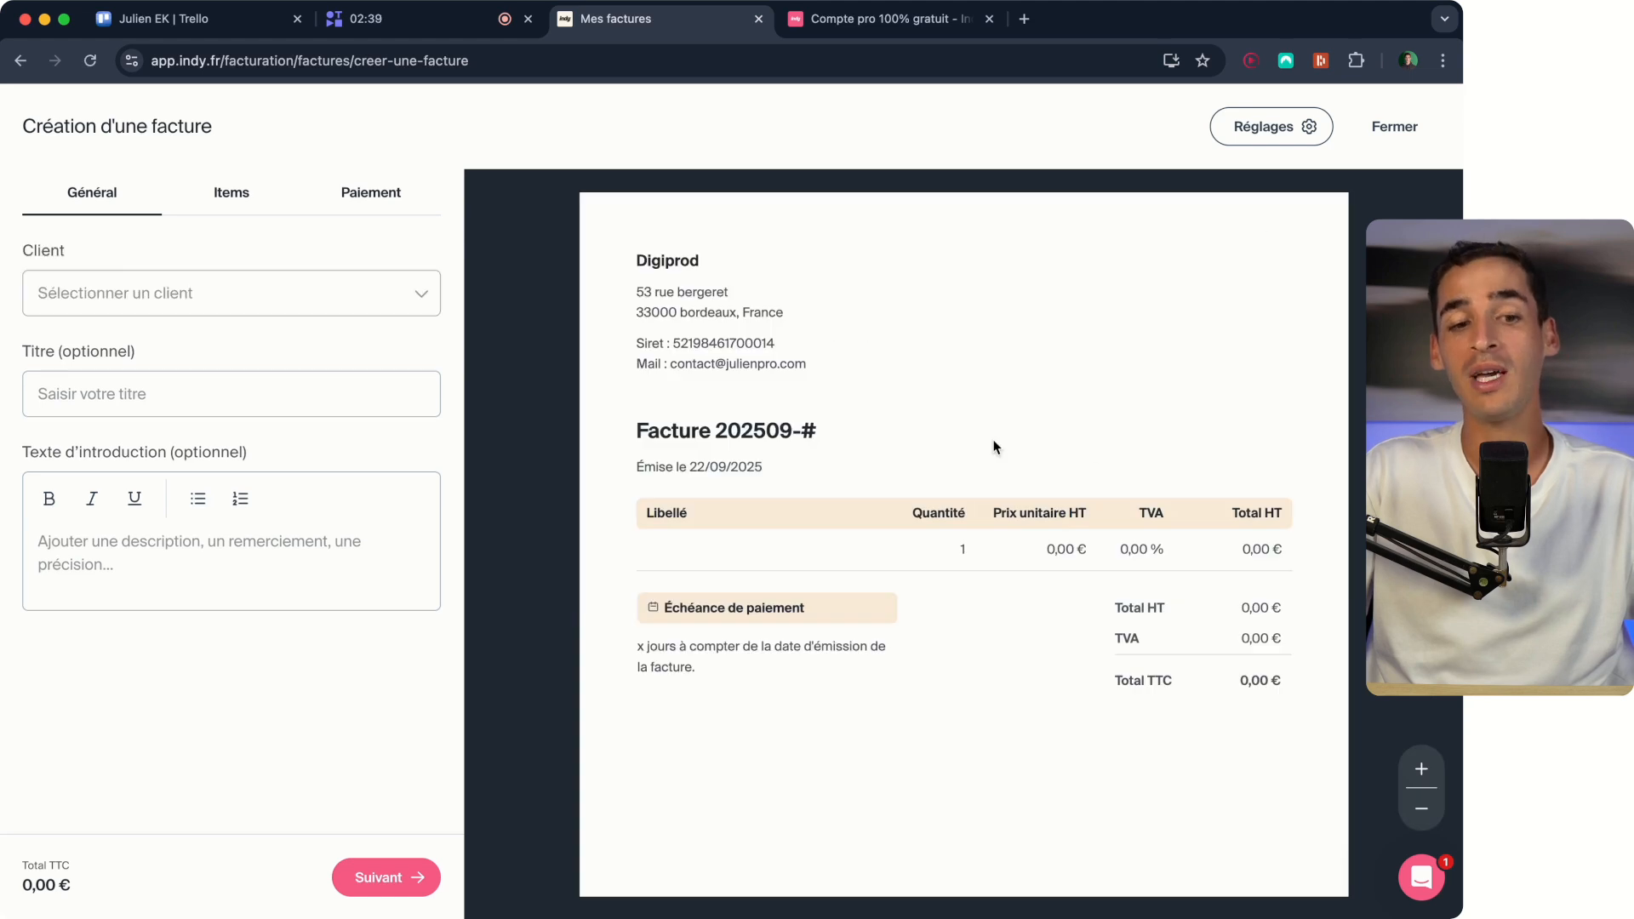
click(1284, 129)
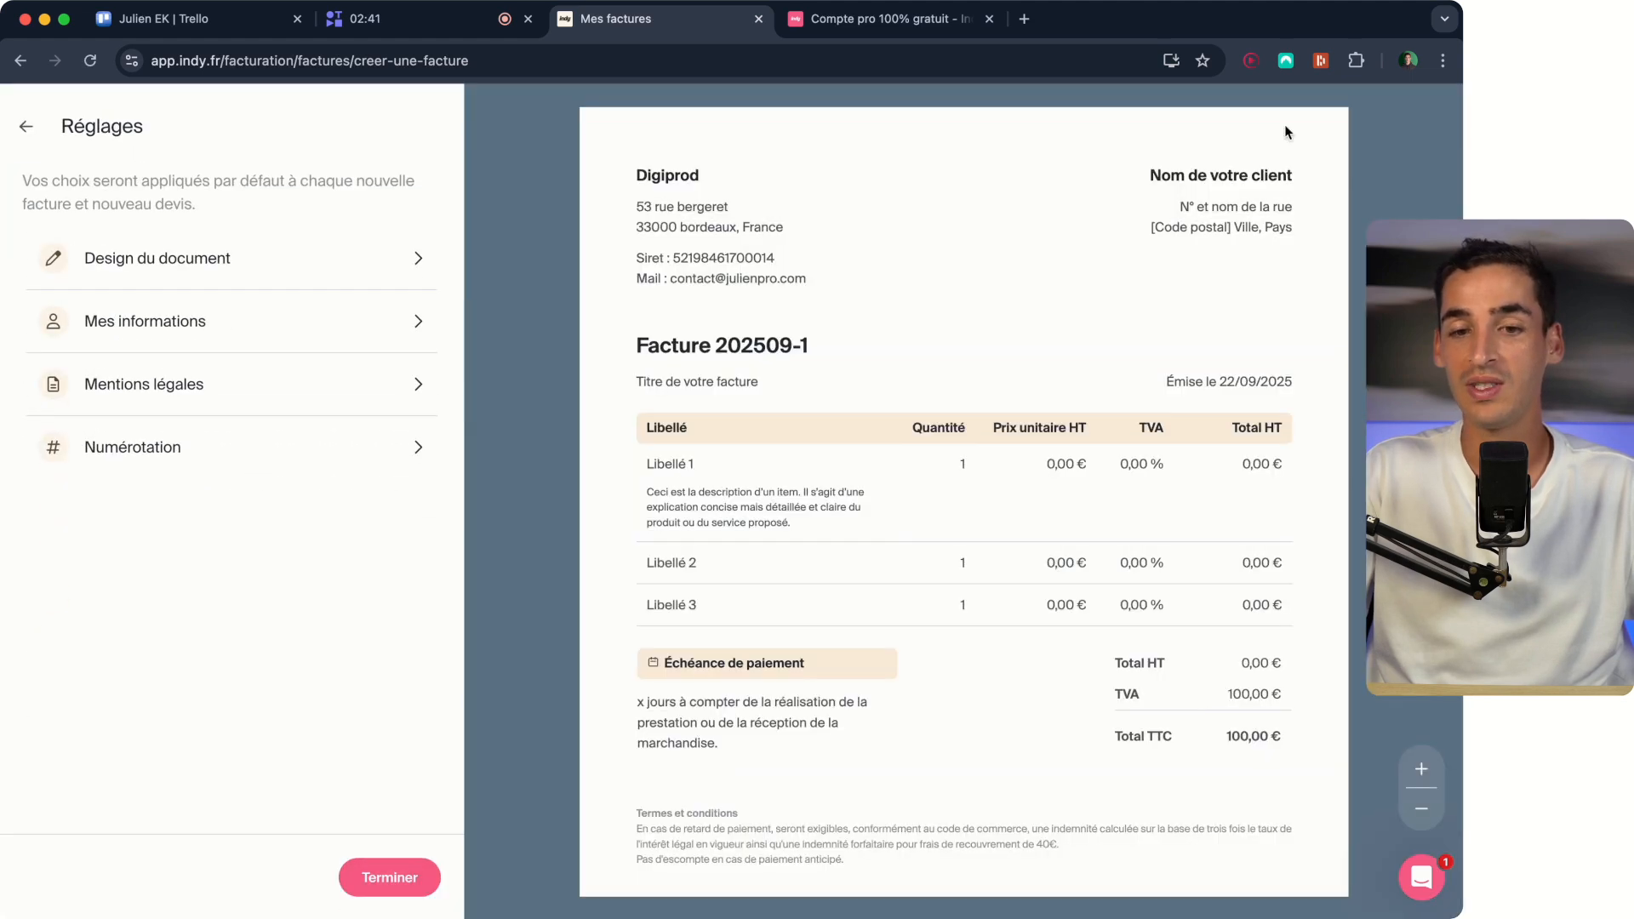
scroll(1085, 348, up, 3)
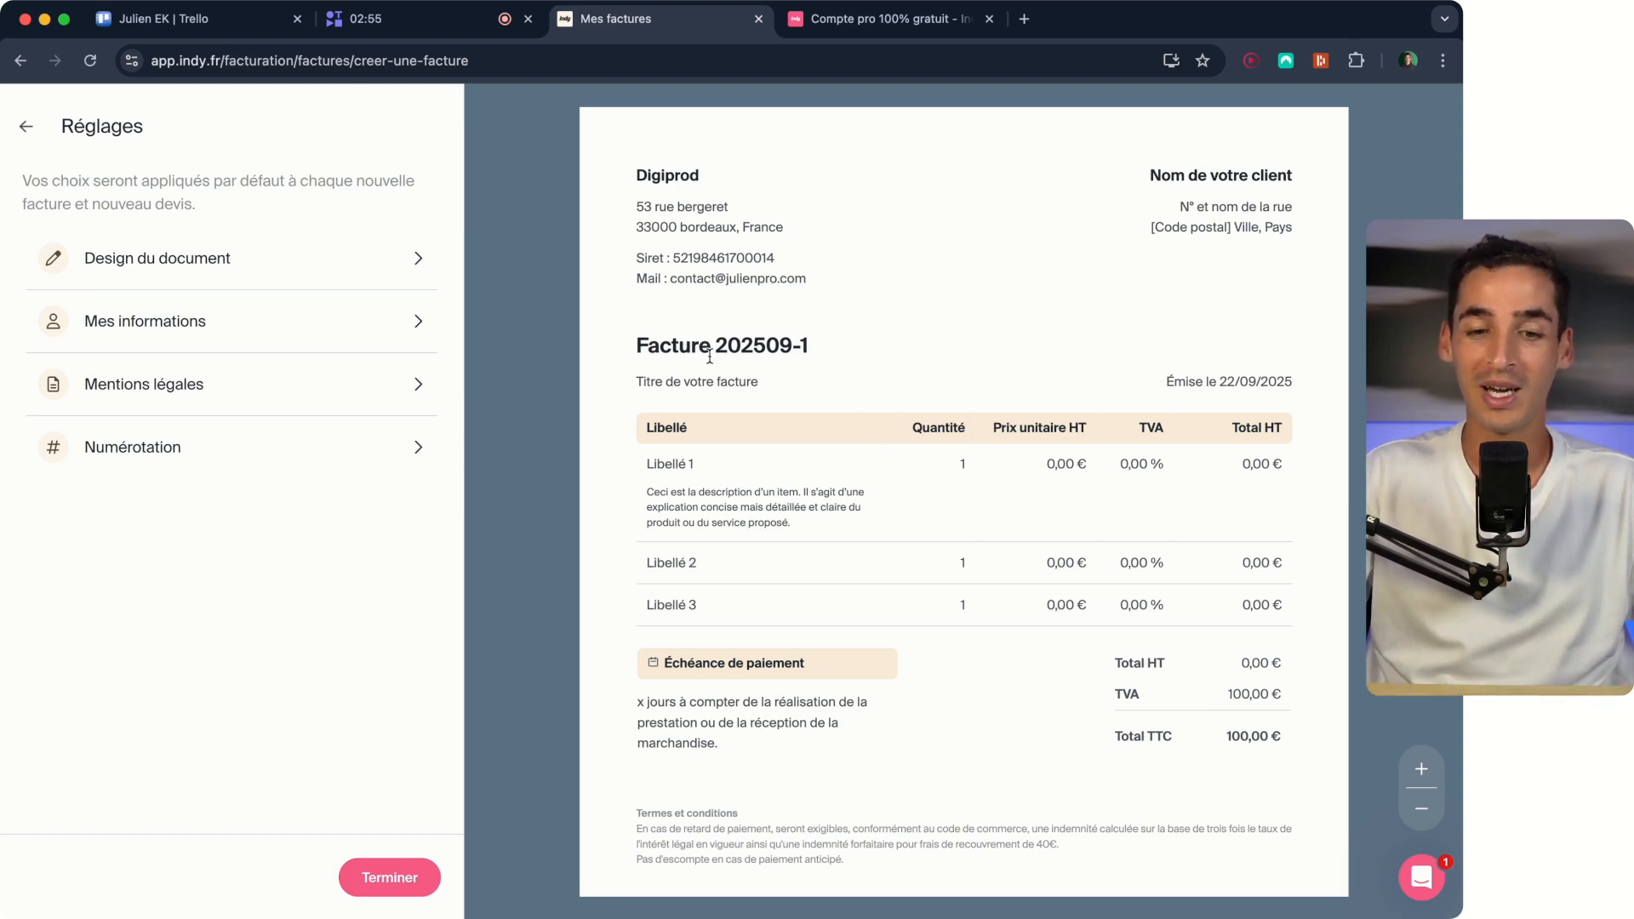
click(357, 258)
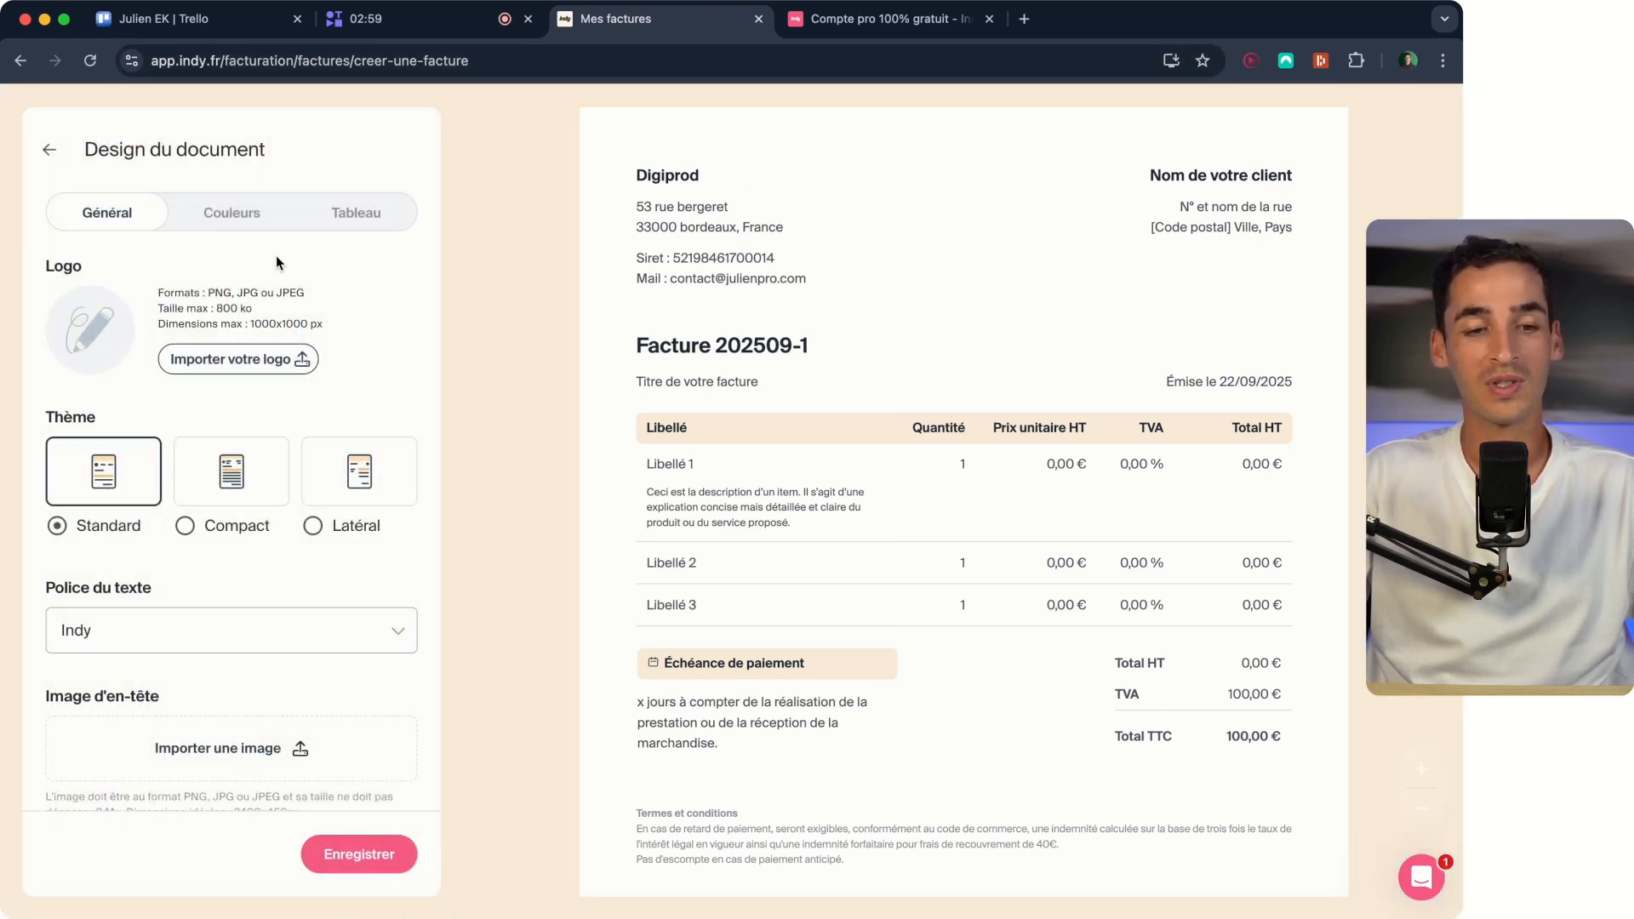
click(51, 160)
click(232, 269)
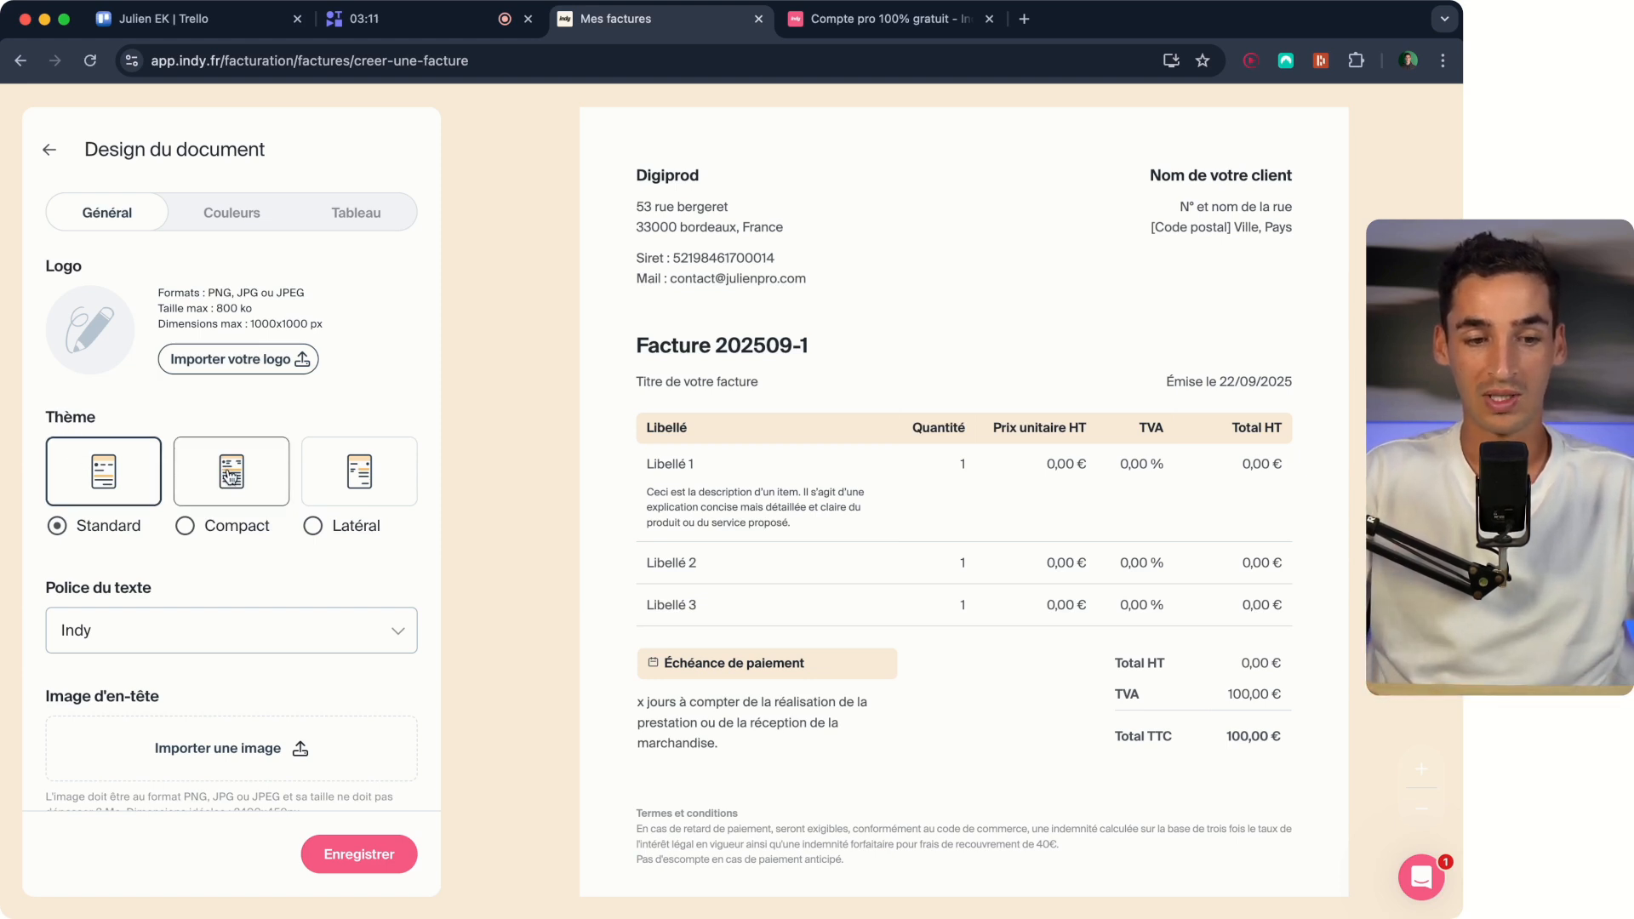
Preview the Compact and Latéral themes on the invoice and return to the Standard theme.
click(223, 490)
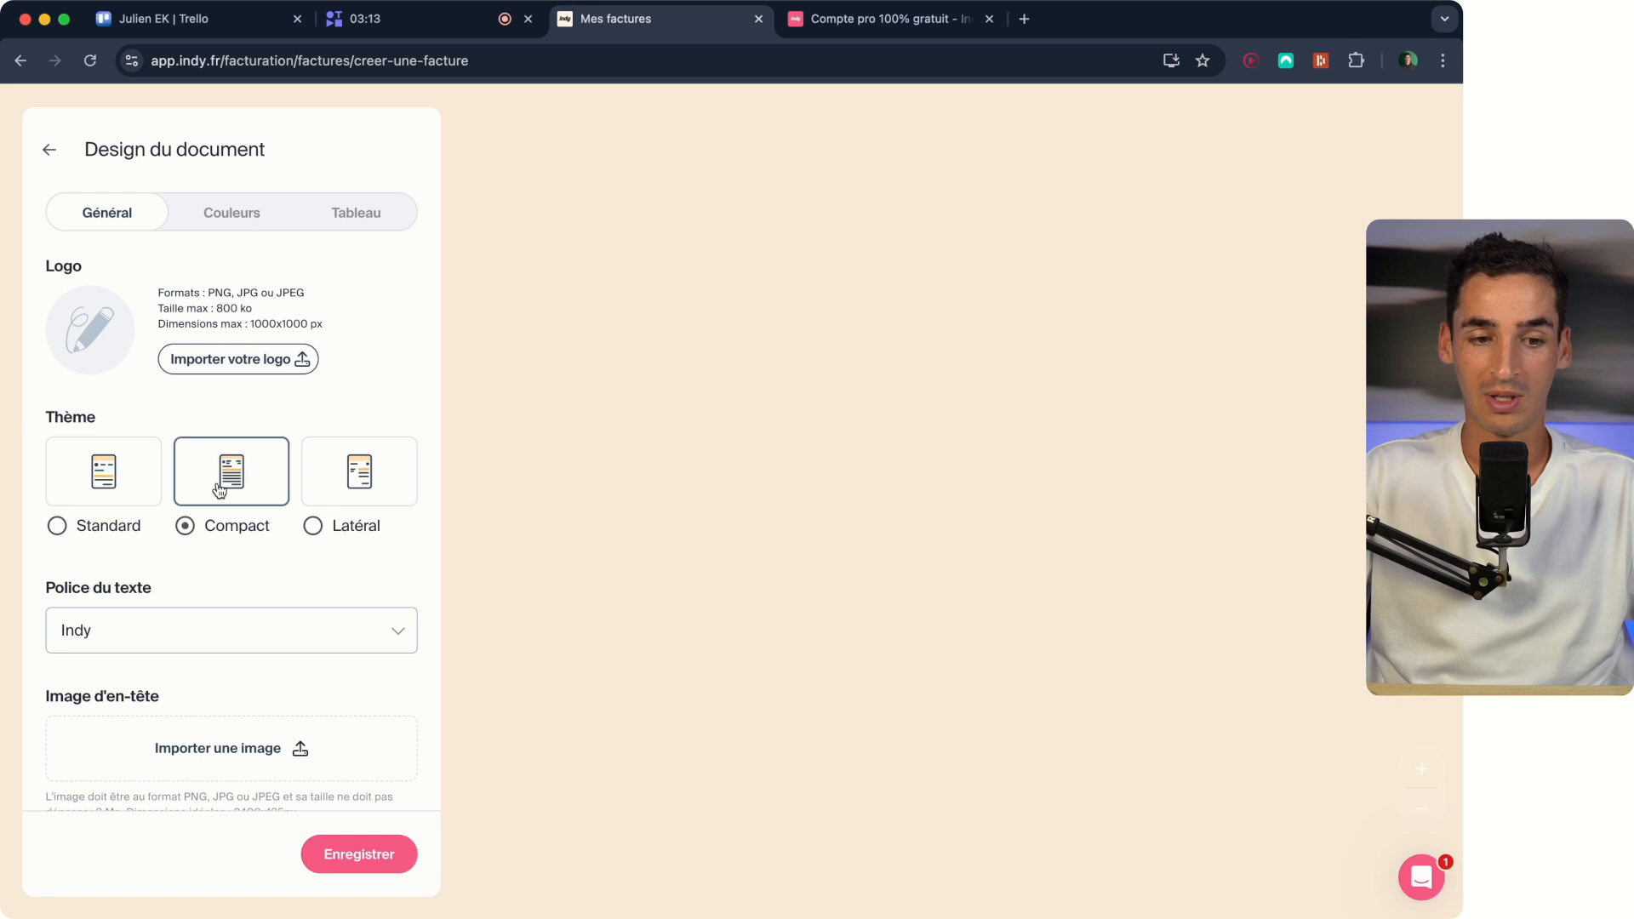
click(411, 496)
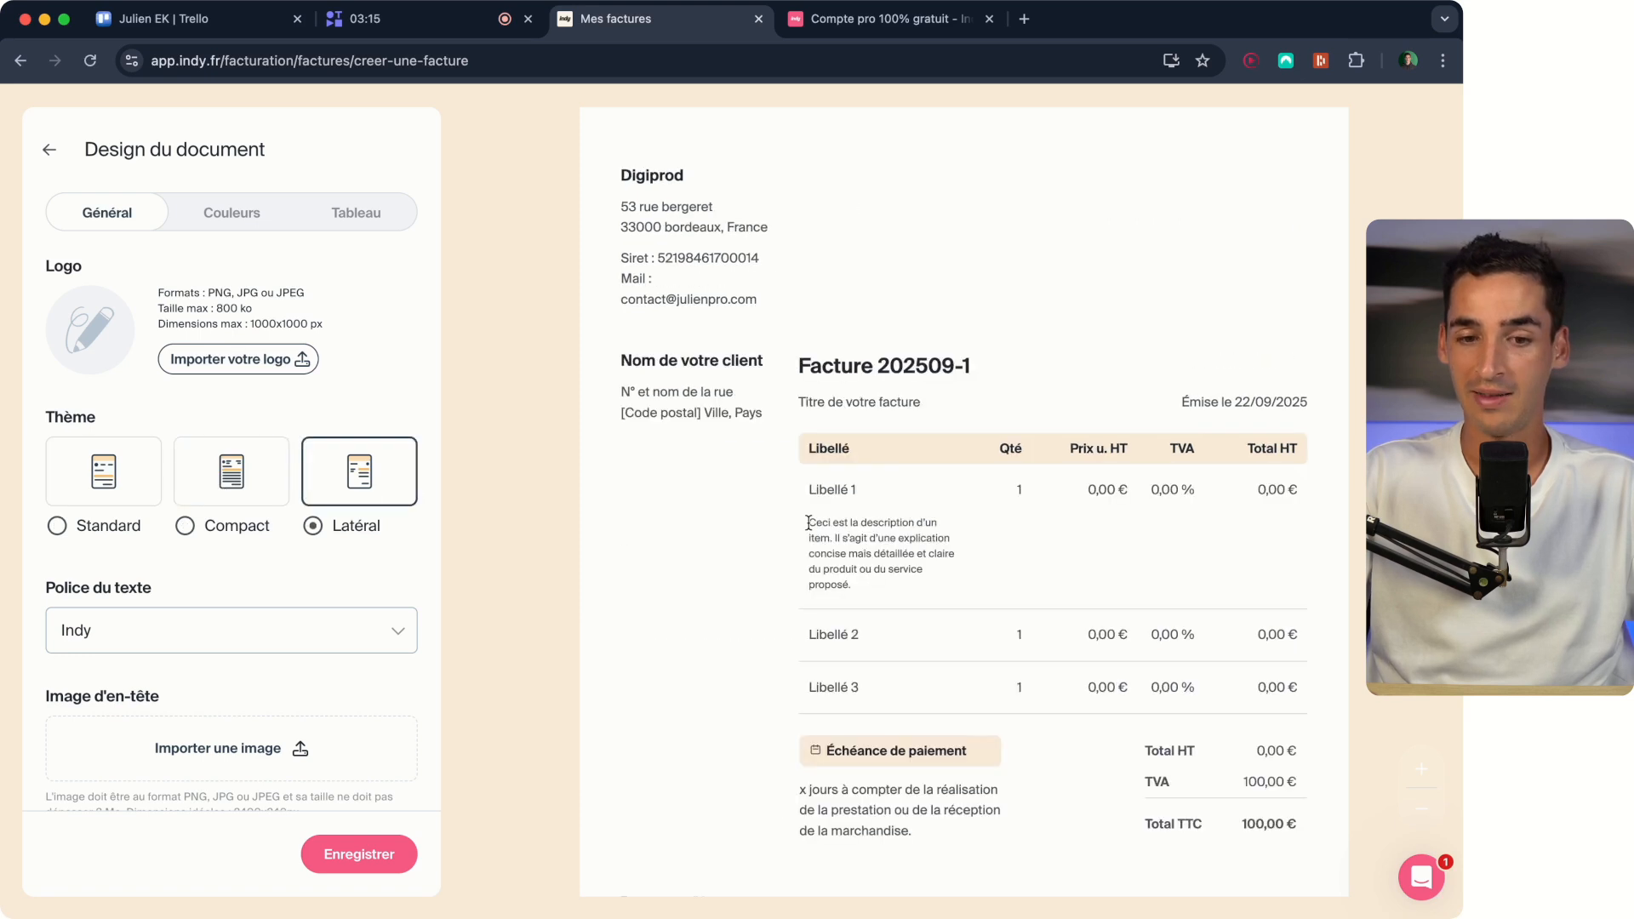
click(64, 442)
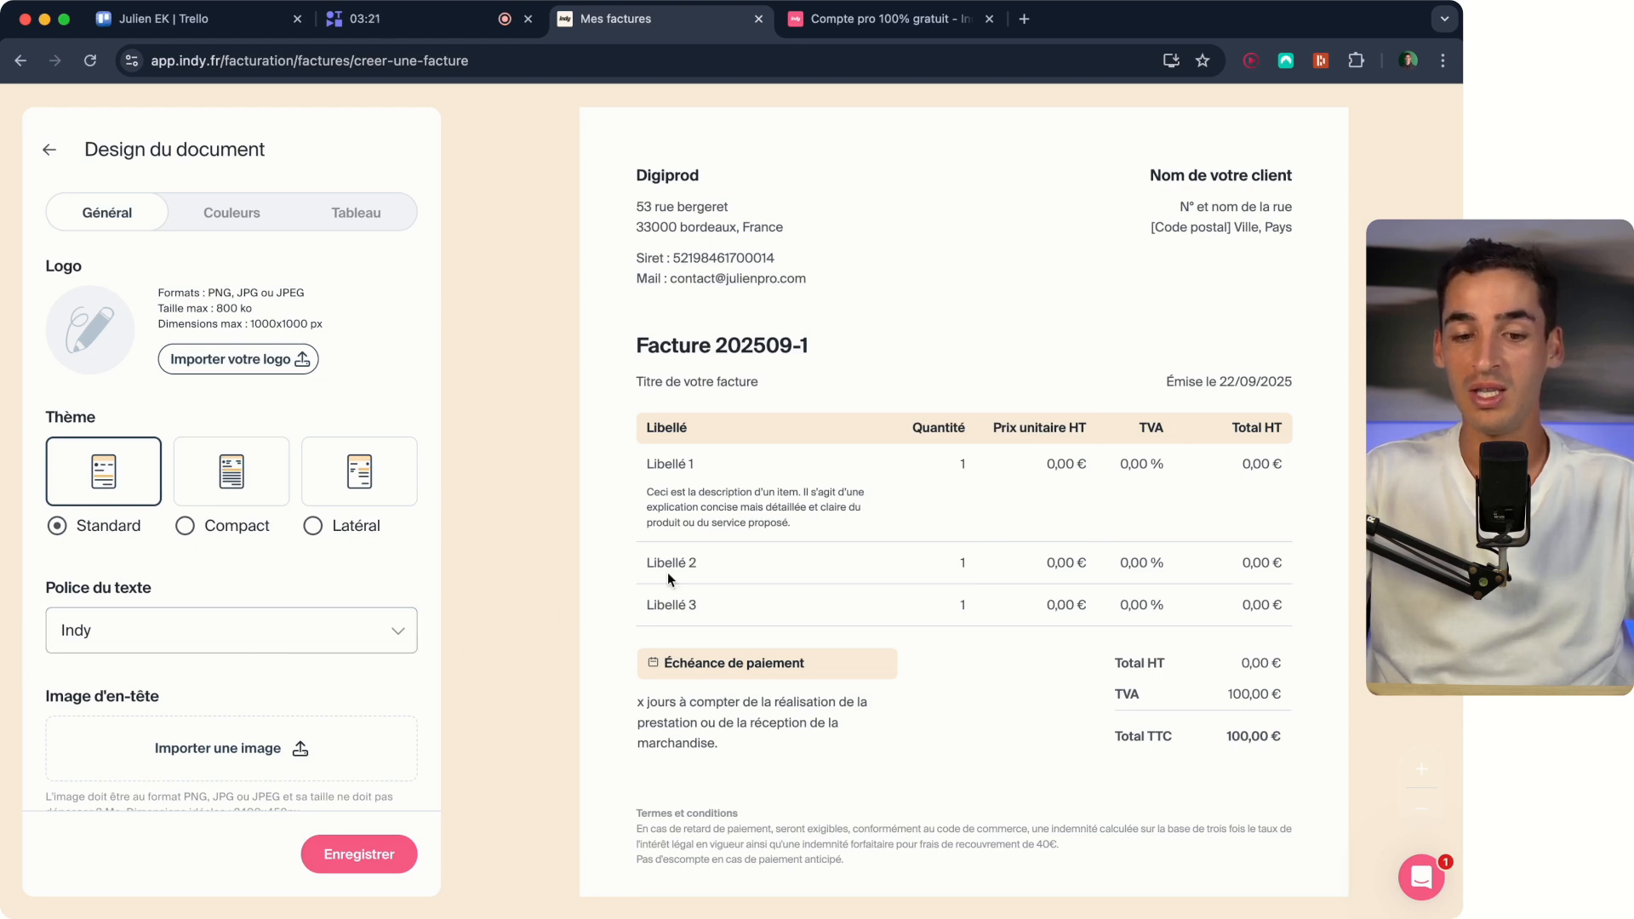
Try custom red, turquoise, blue and green main colours on the invoice and go back to the default beige.
click(231, 218)
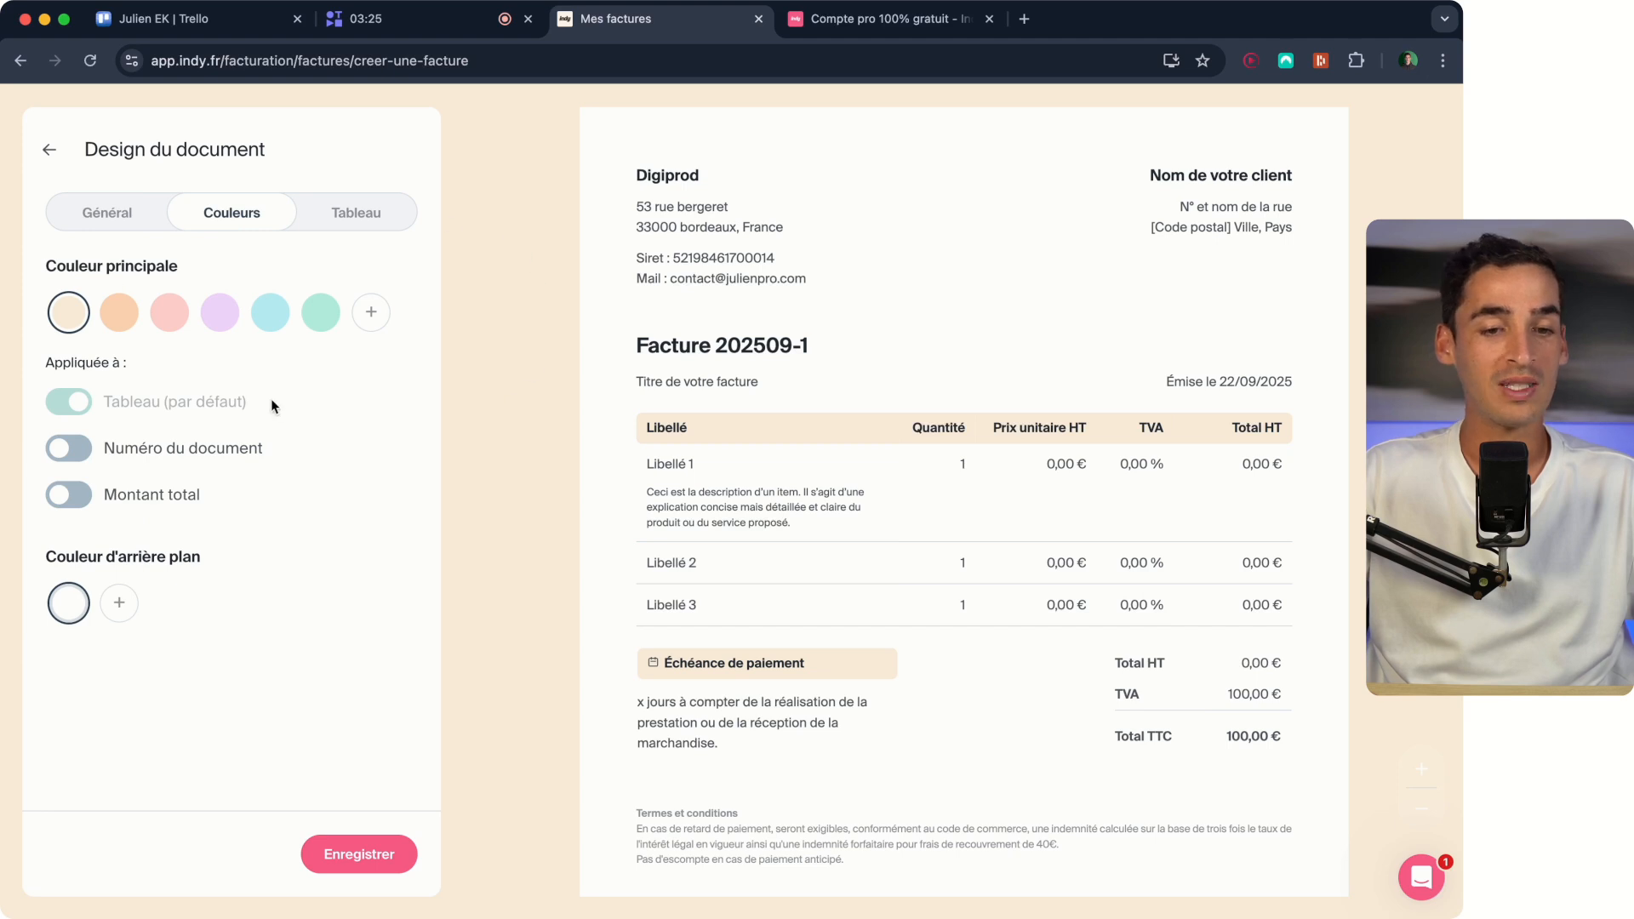
click(370, 313)
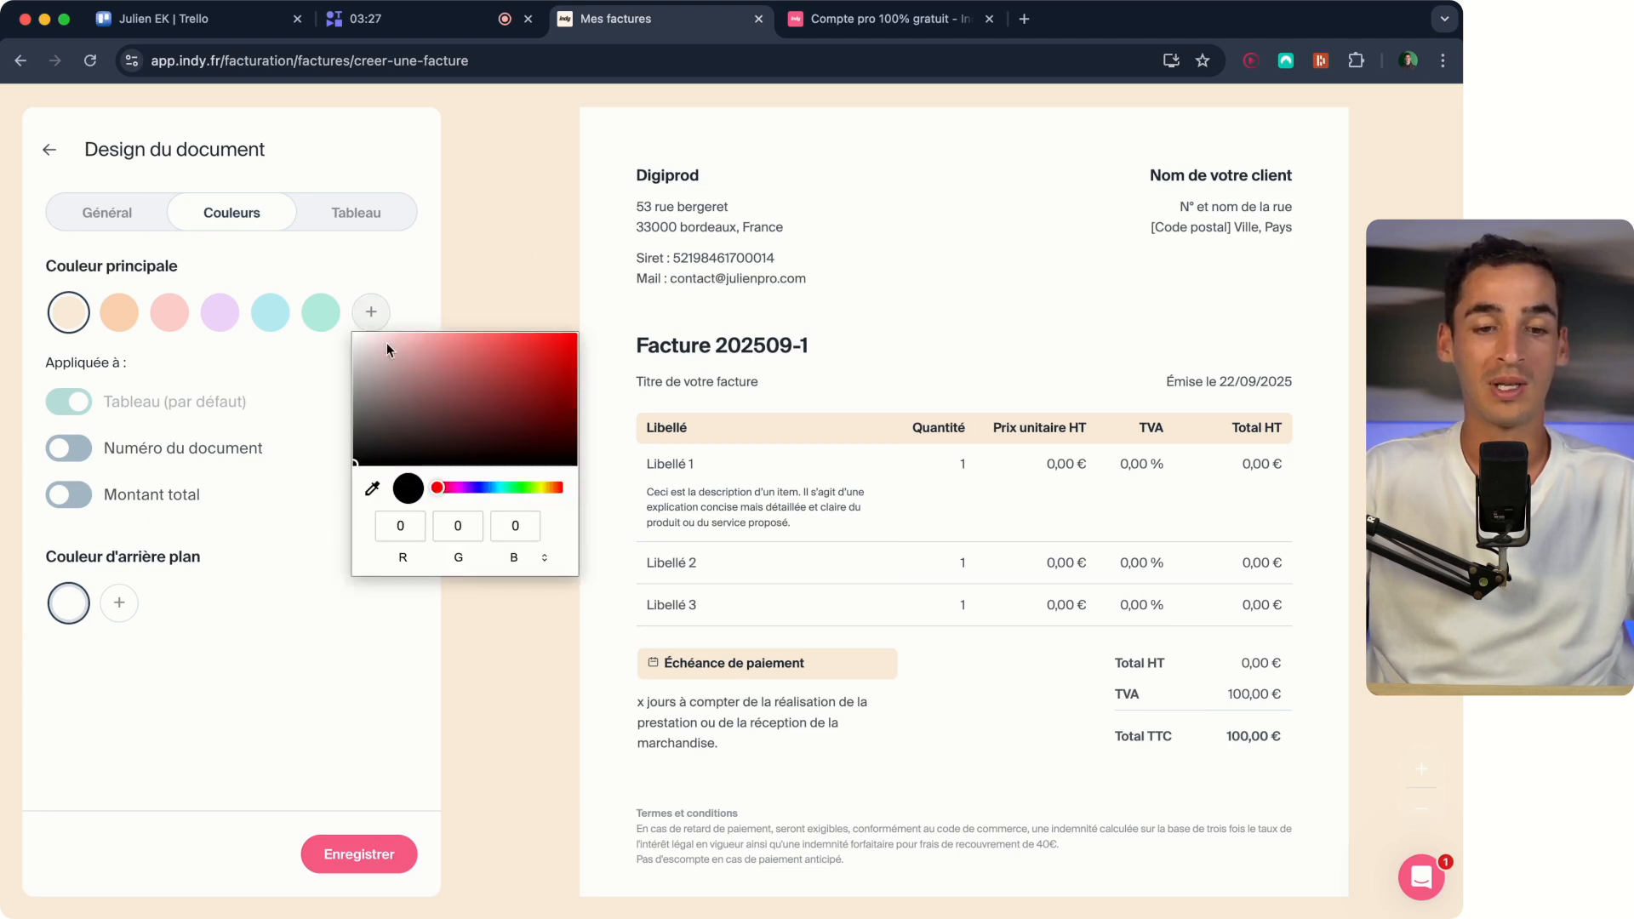
drag(460, 398, 539, 344)
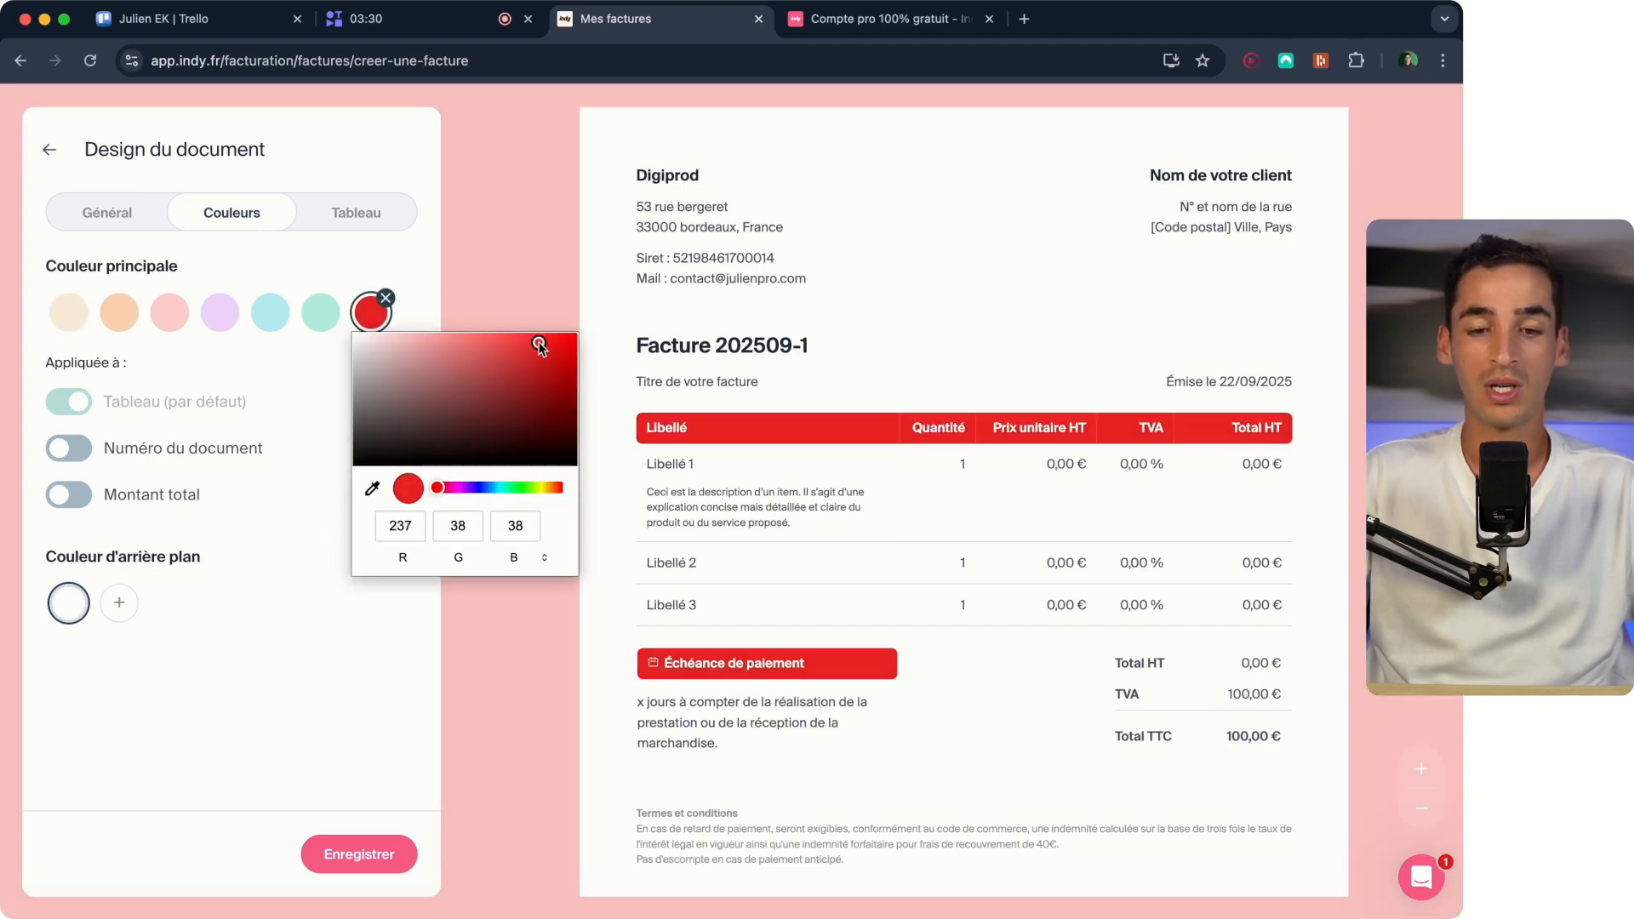
click(504, 487)
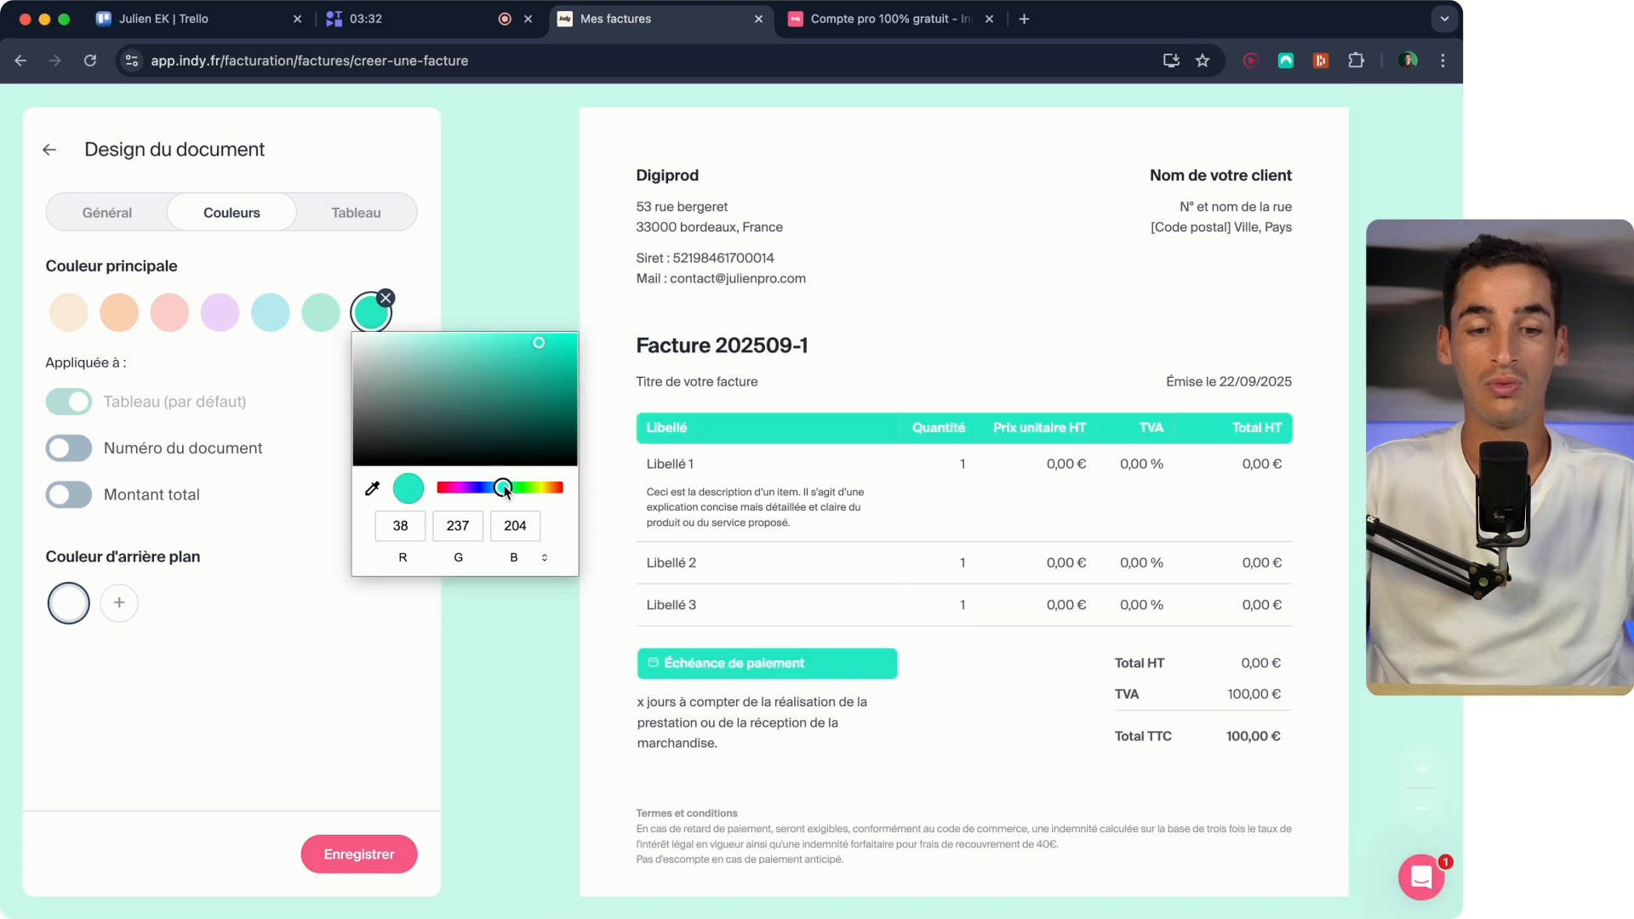
drag(519, 490, 481, 487)
click(518, 385)
drag(504, 395, 470, 381)
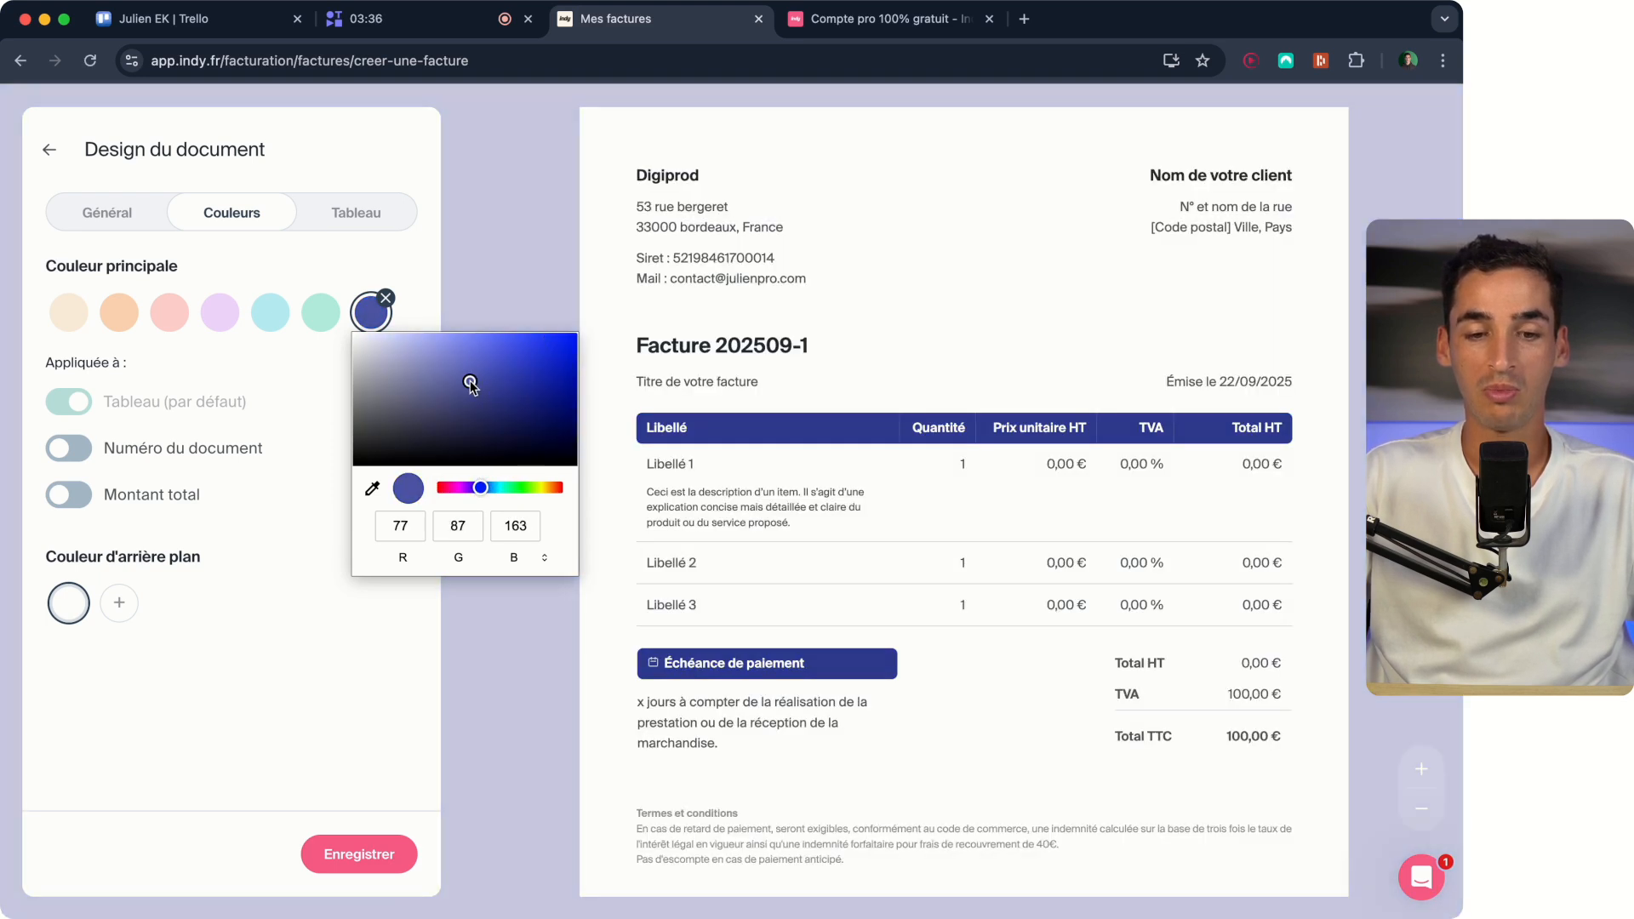
drag(469, 490, 527, 489)
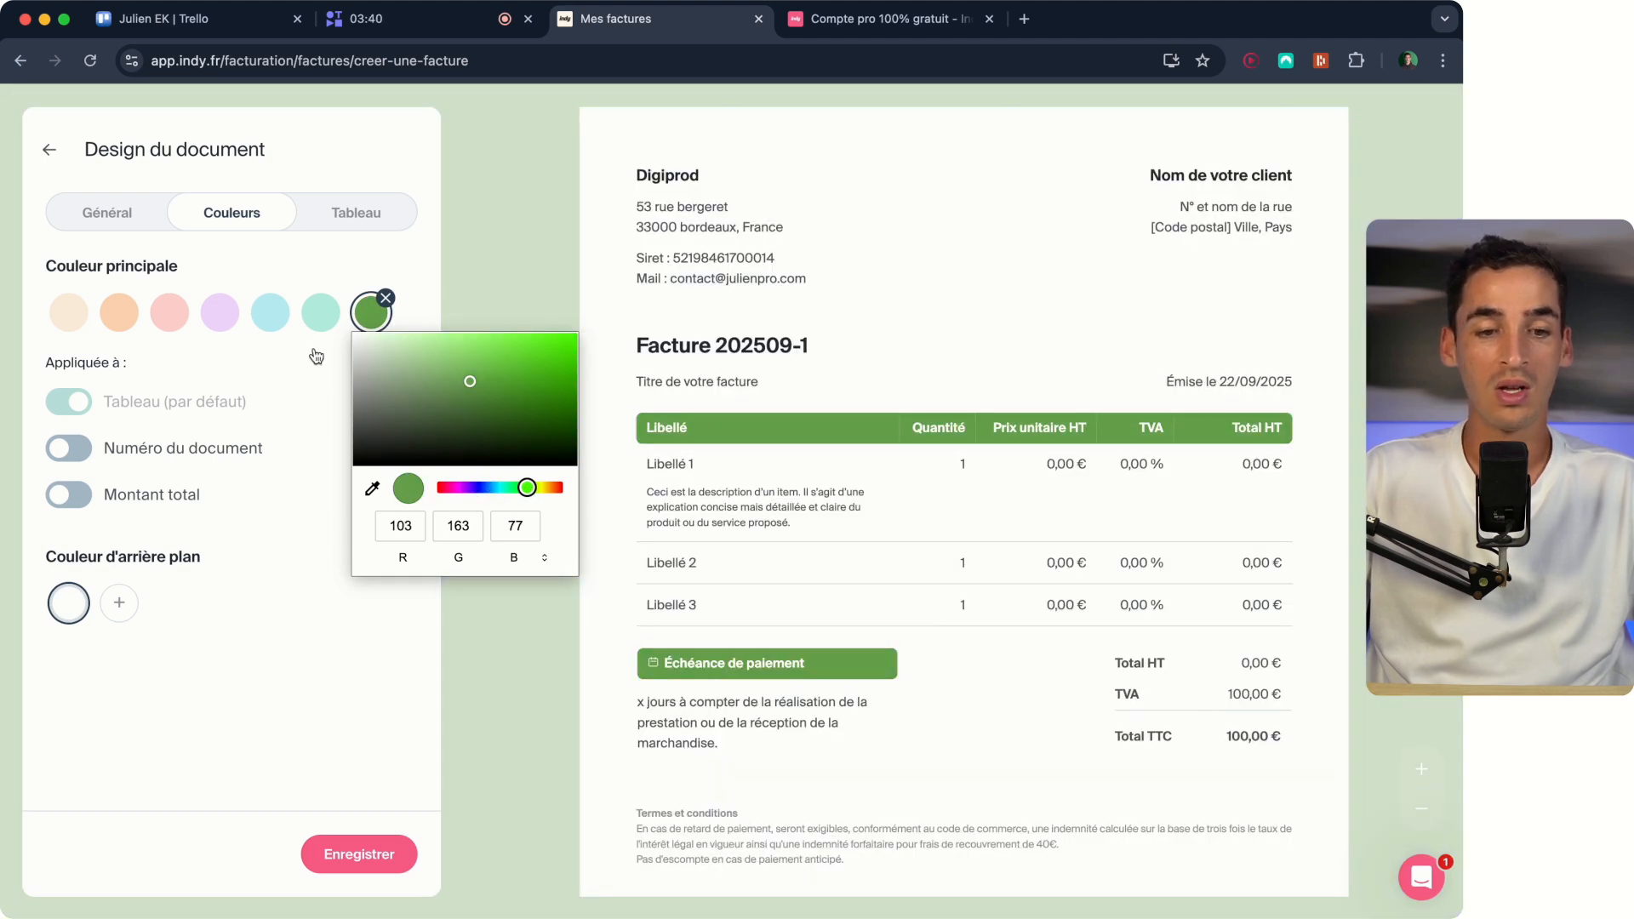
click(62, 321)
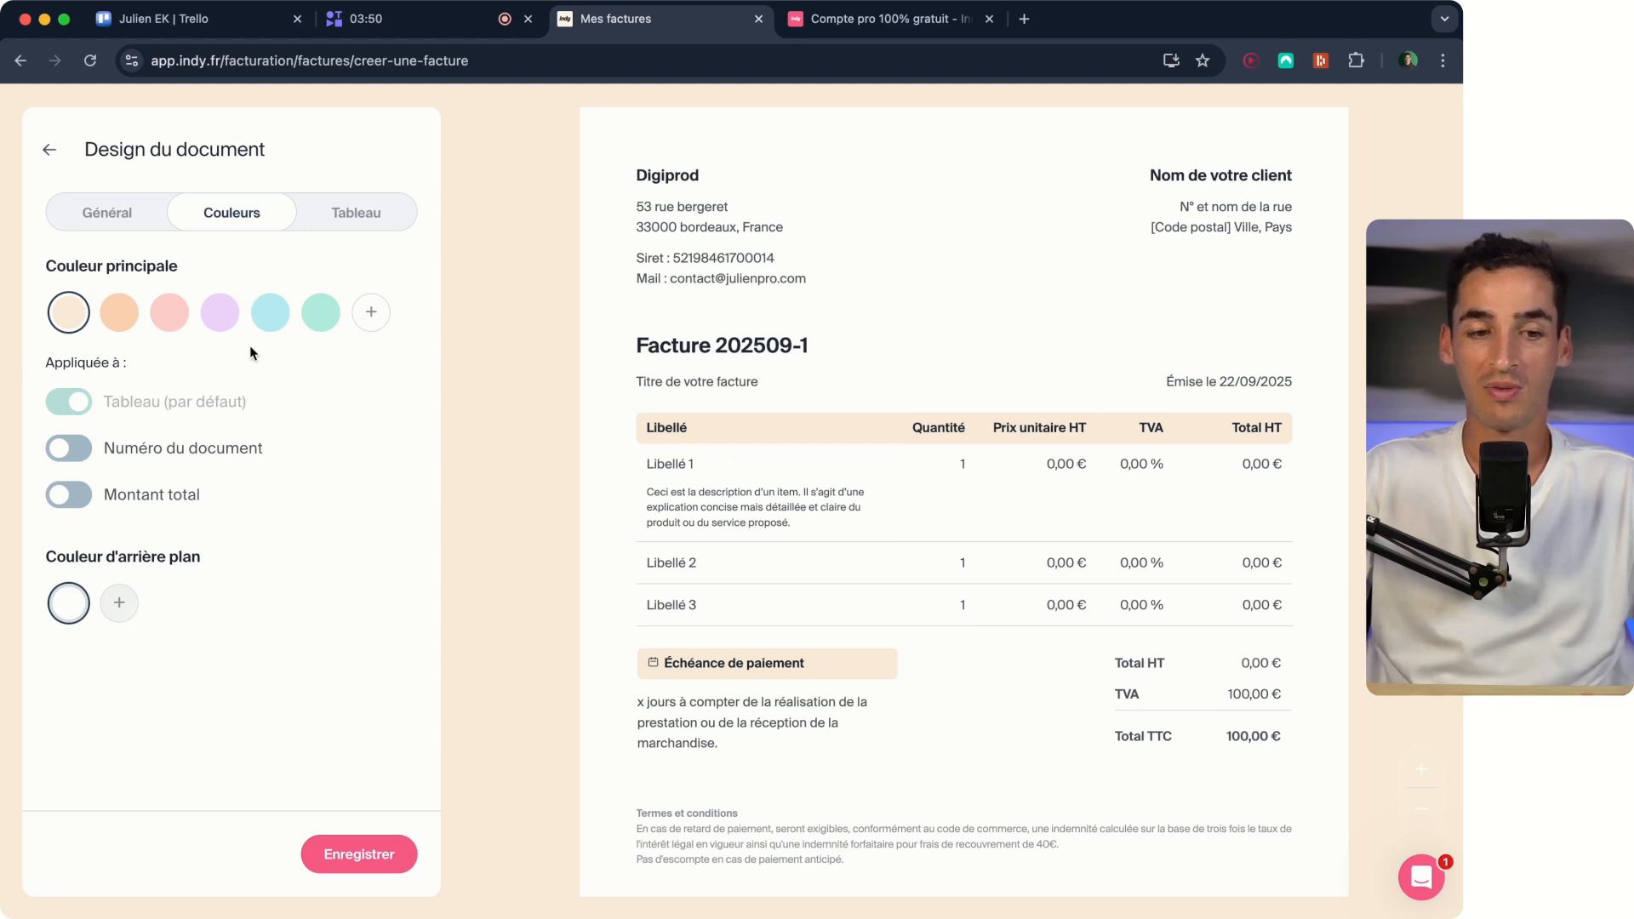
Preview the Contrasté and Quadrillé line styles for the invoice table and return to Classique.
click(354, 213)
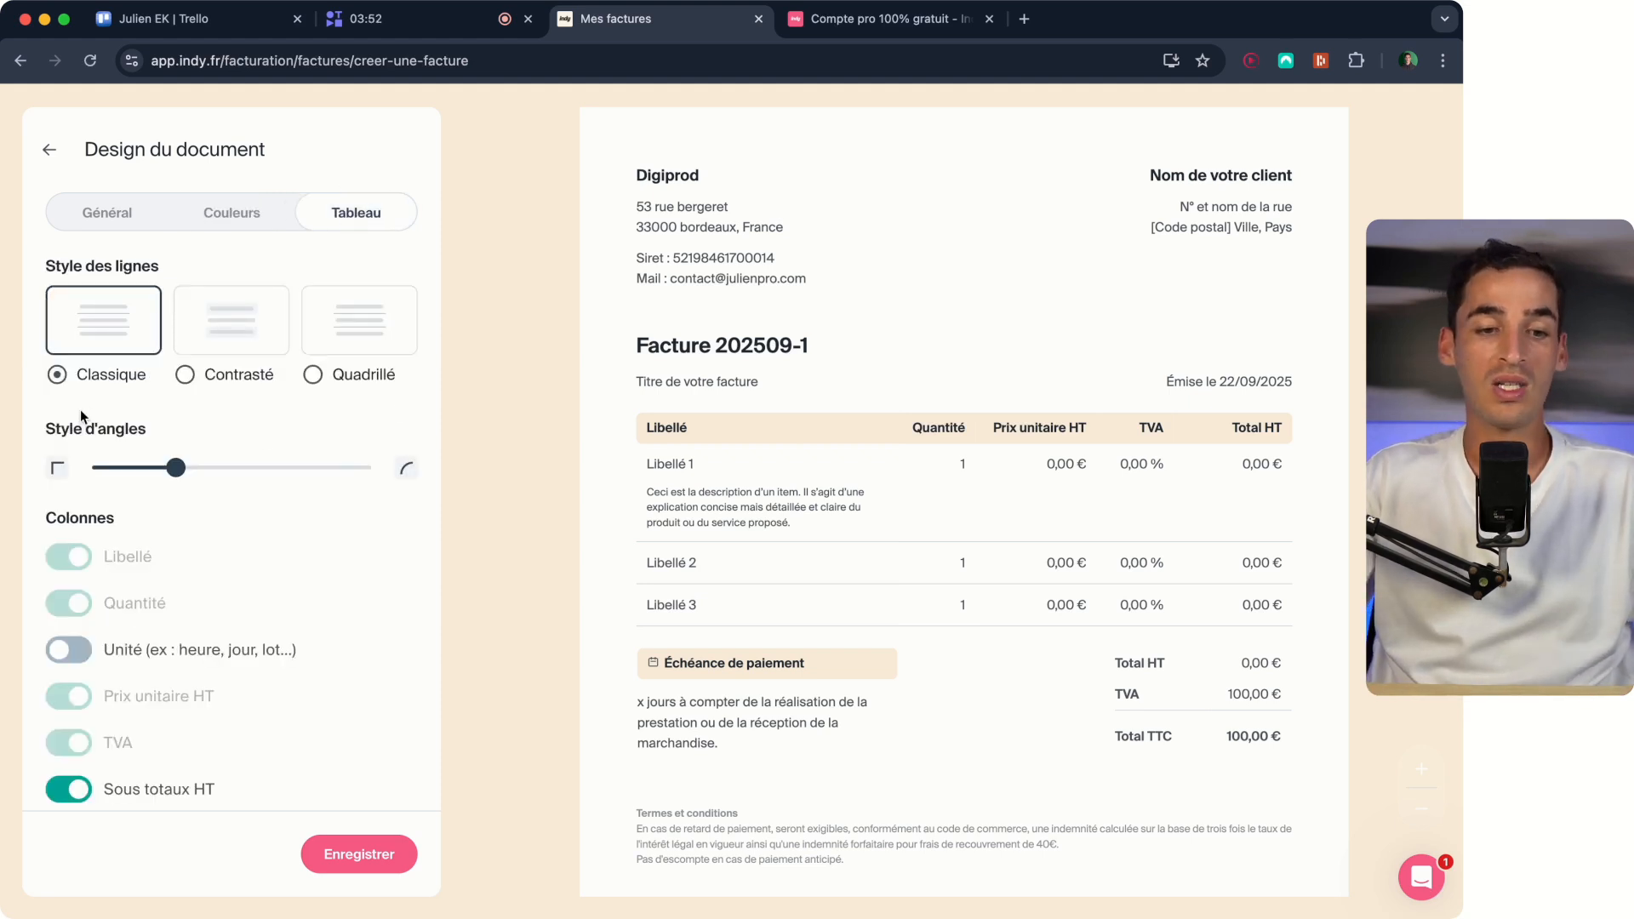
click(218, 344)
click(374, 323)
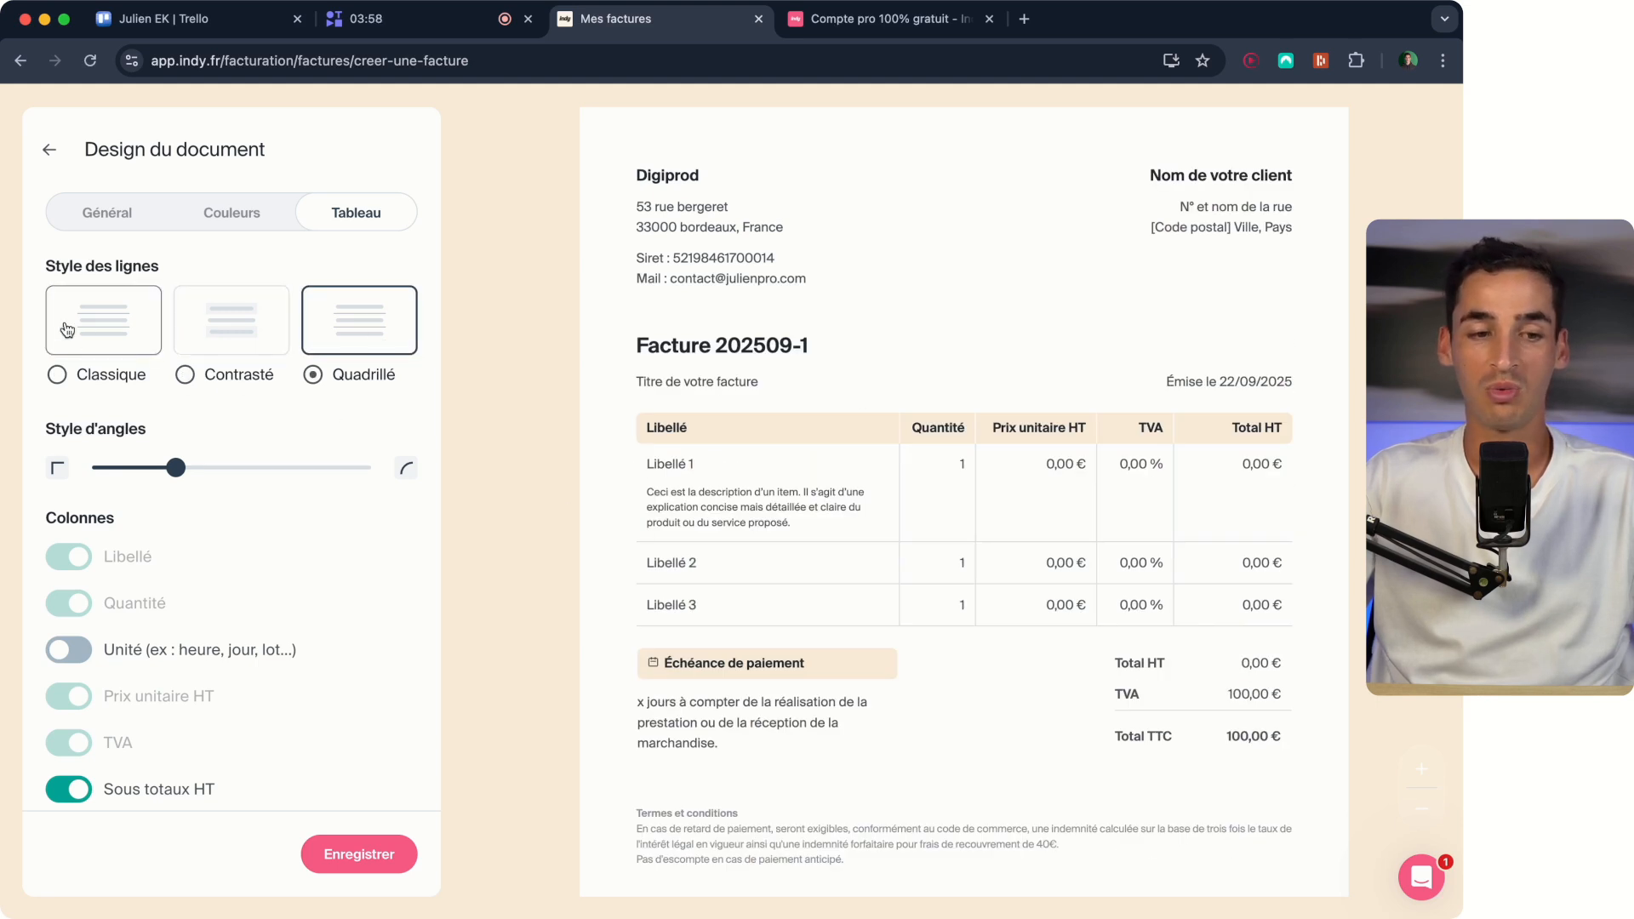
click(111, 337)
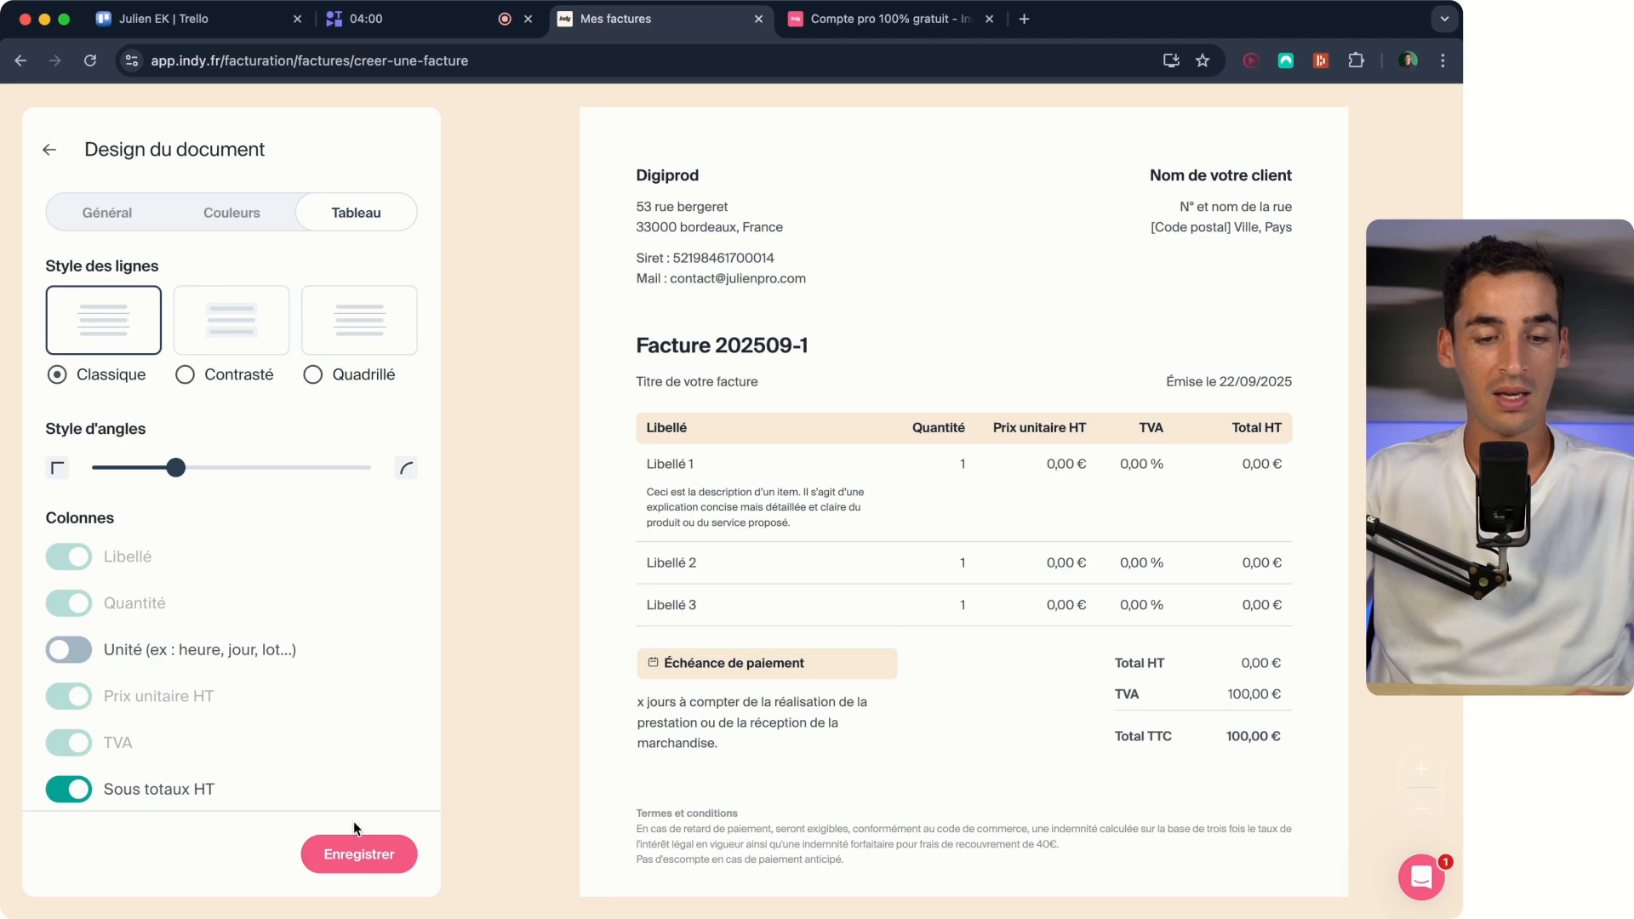
Save the document design and finish the settings to return to the invoice form.
click(384, 865)
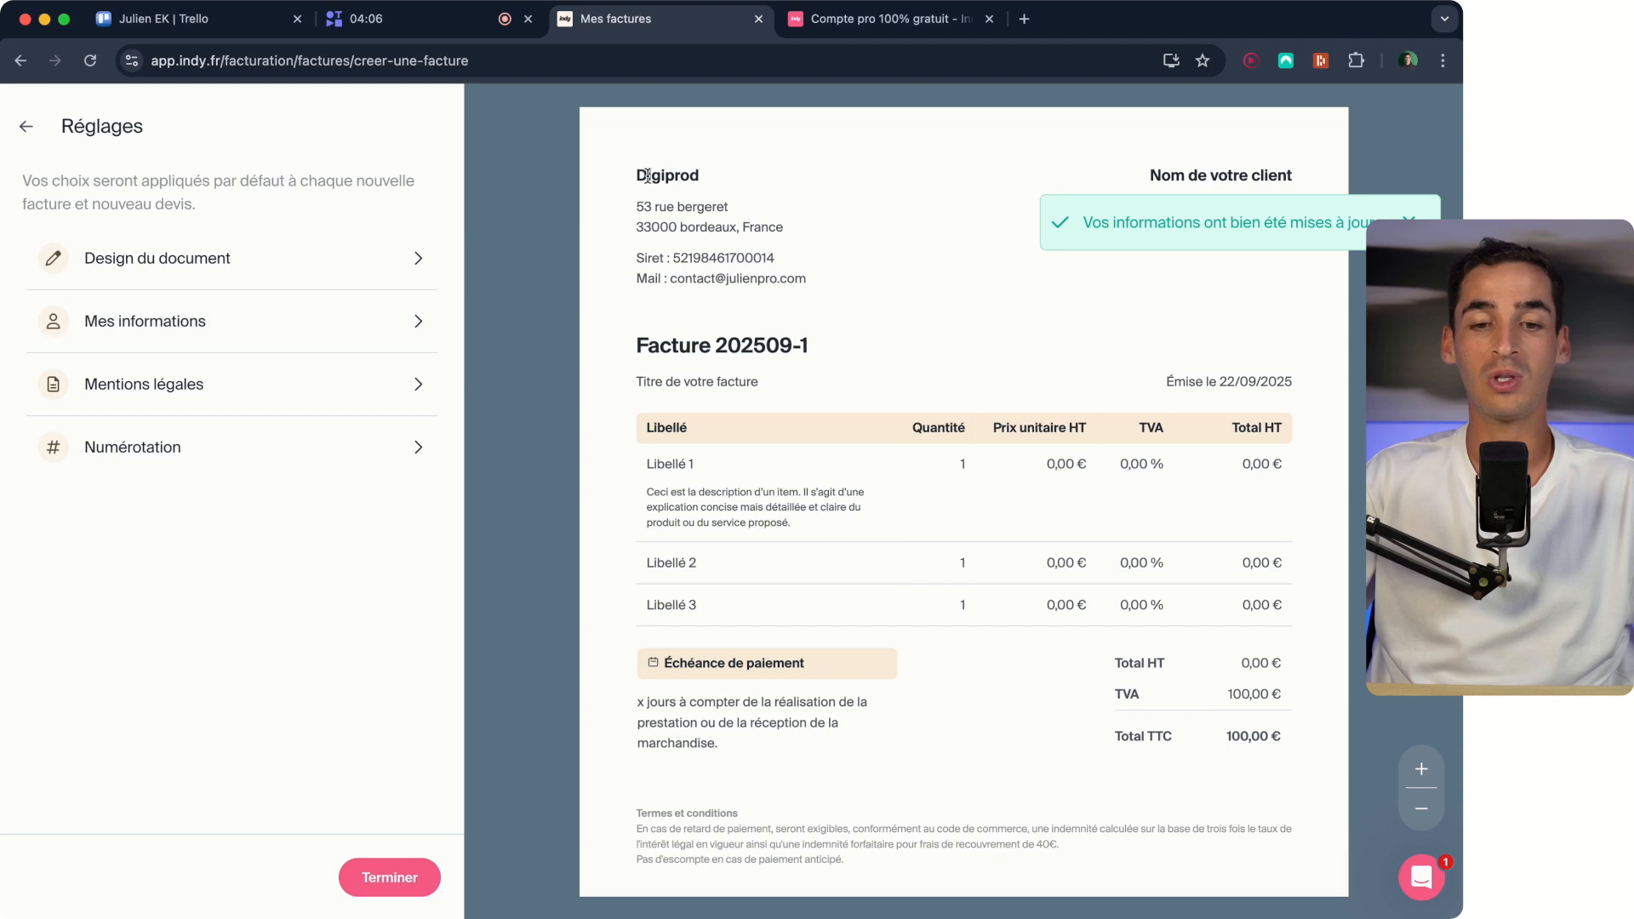
click(403, 891)
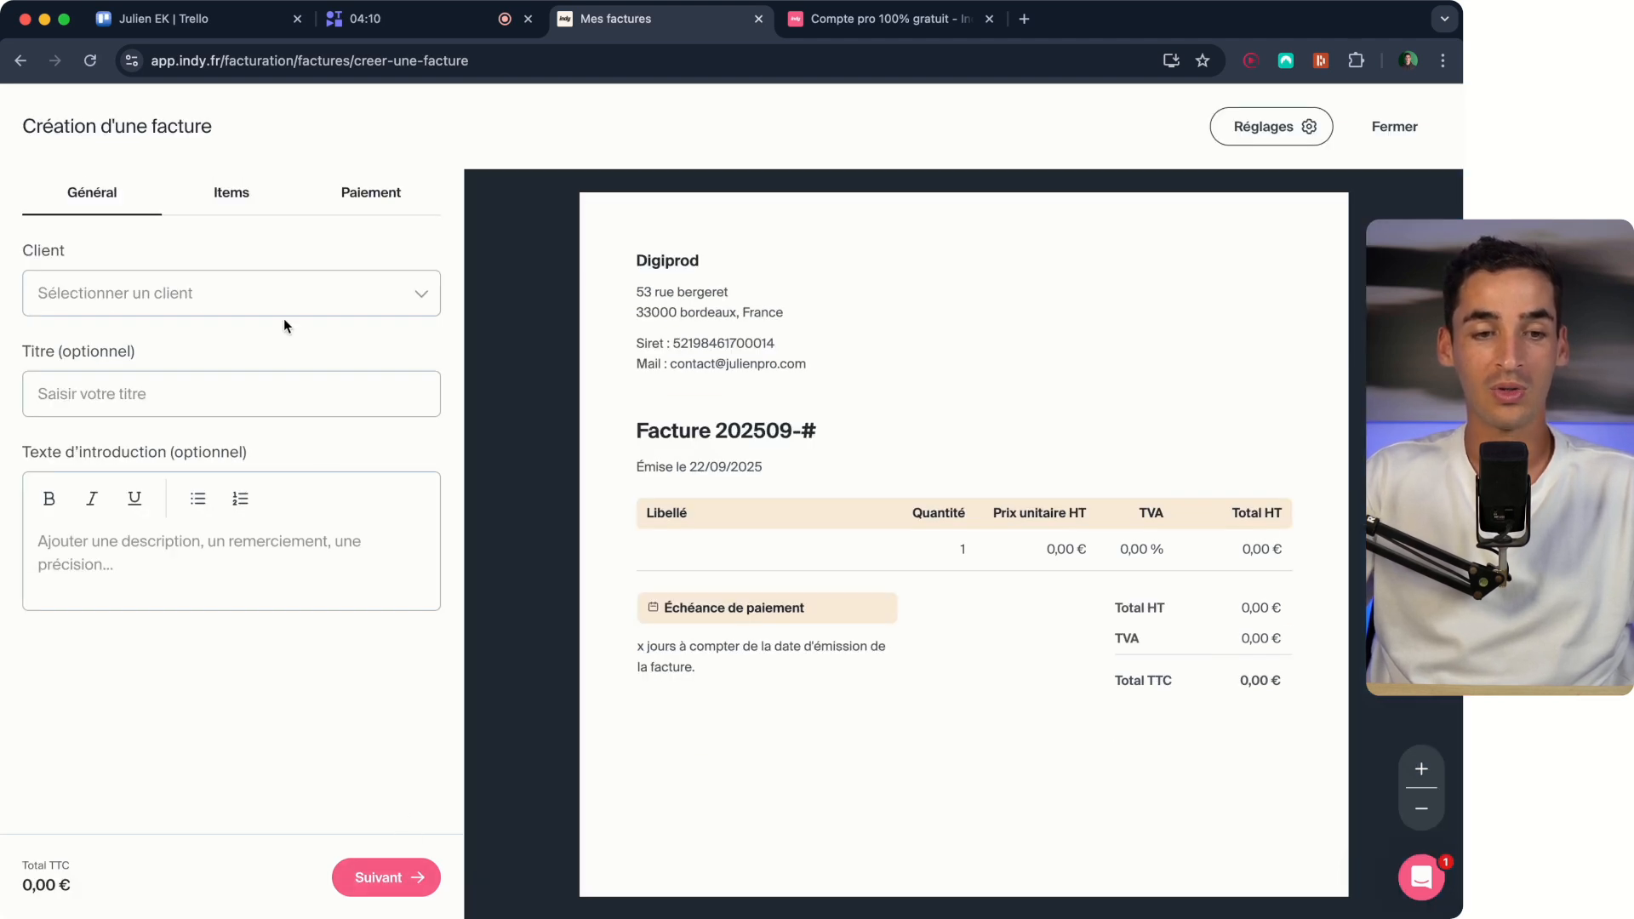
Examine the new client form for a company and for an individual, and close it without saving.
click(239, 292)
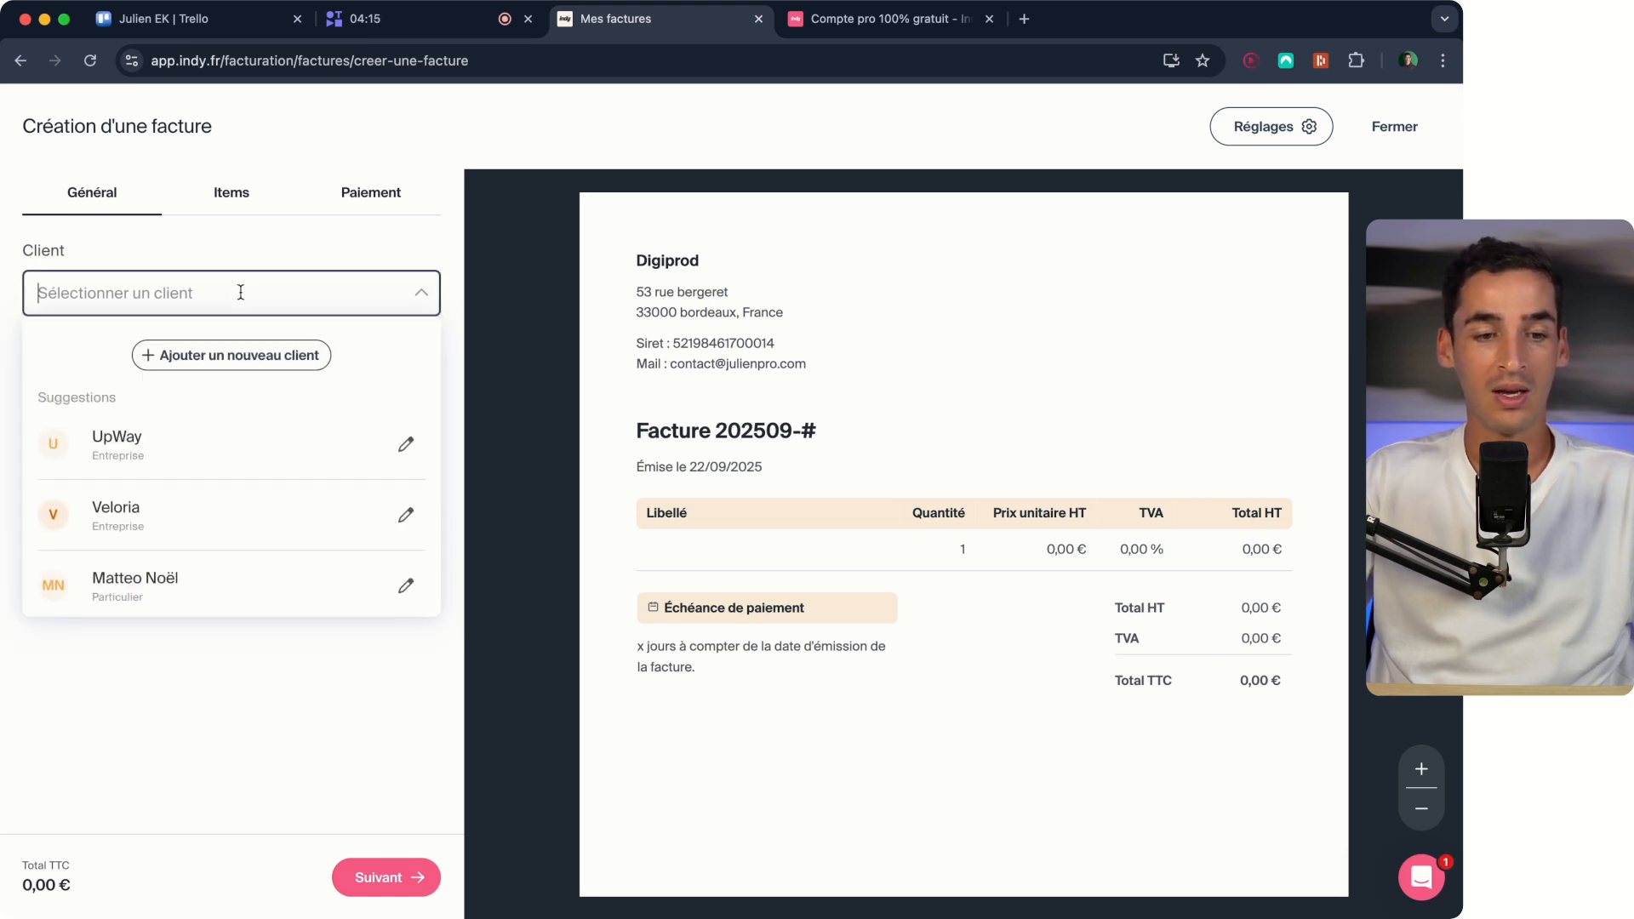
click(212, 356)
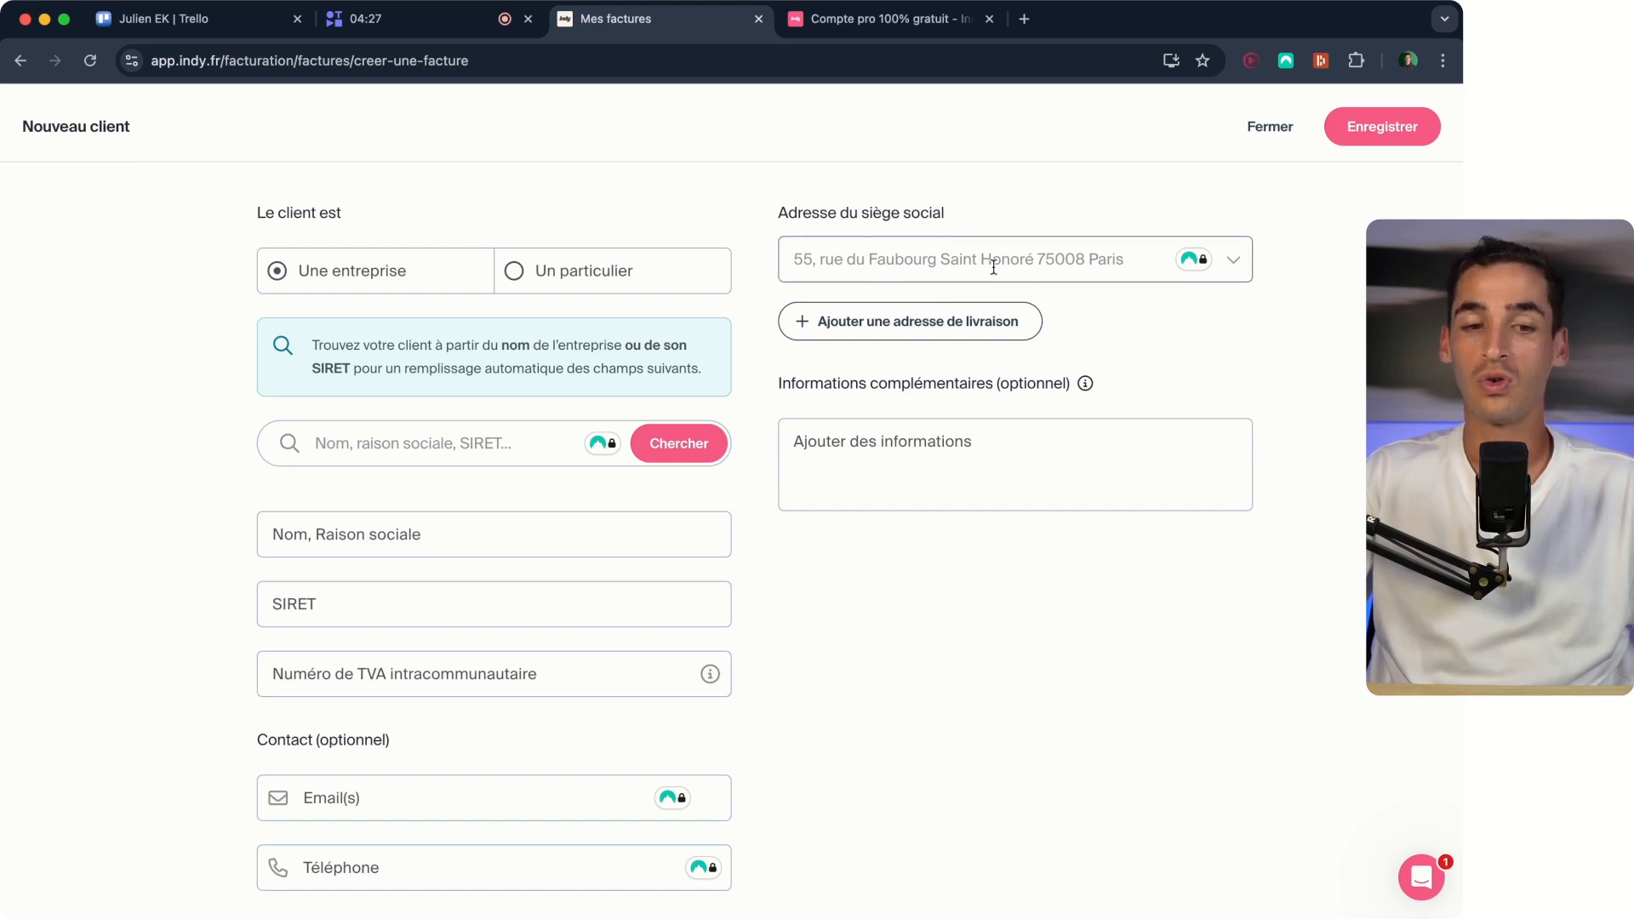
click(559, 270)
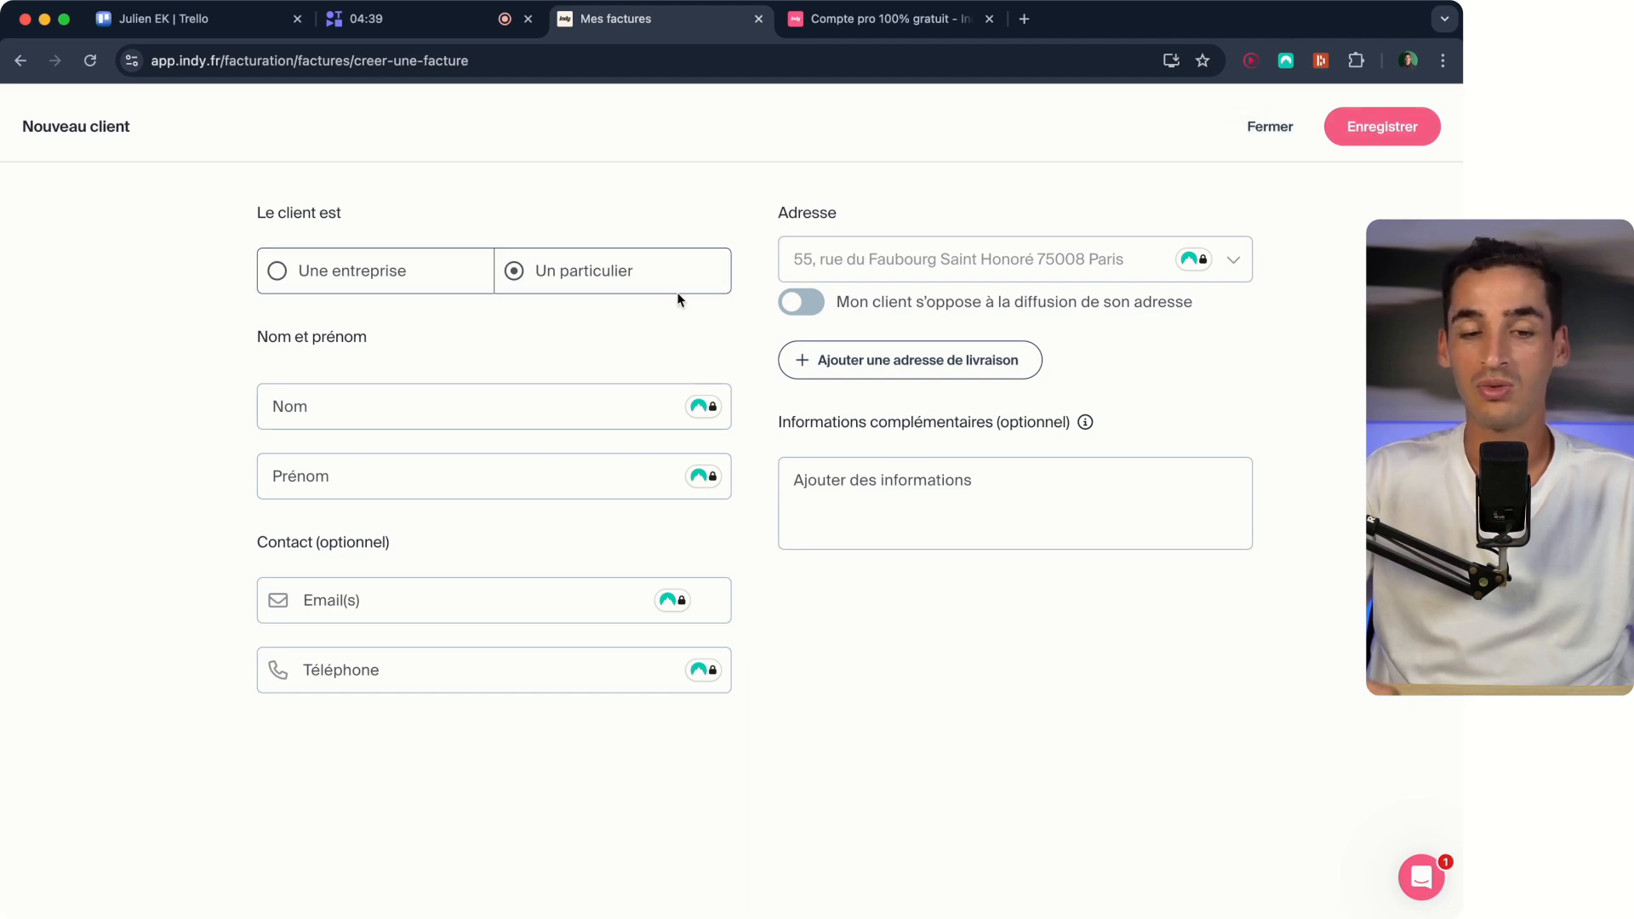
click(1269, 125)
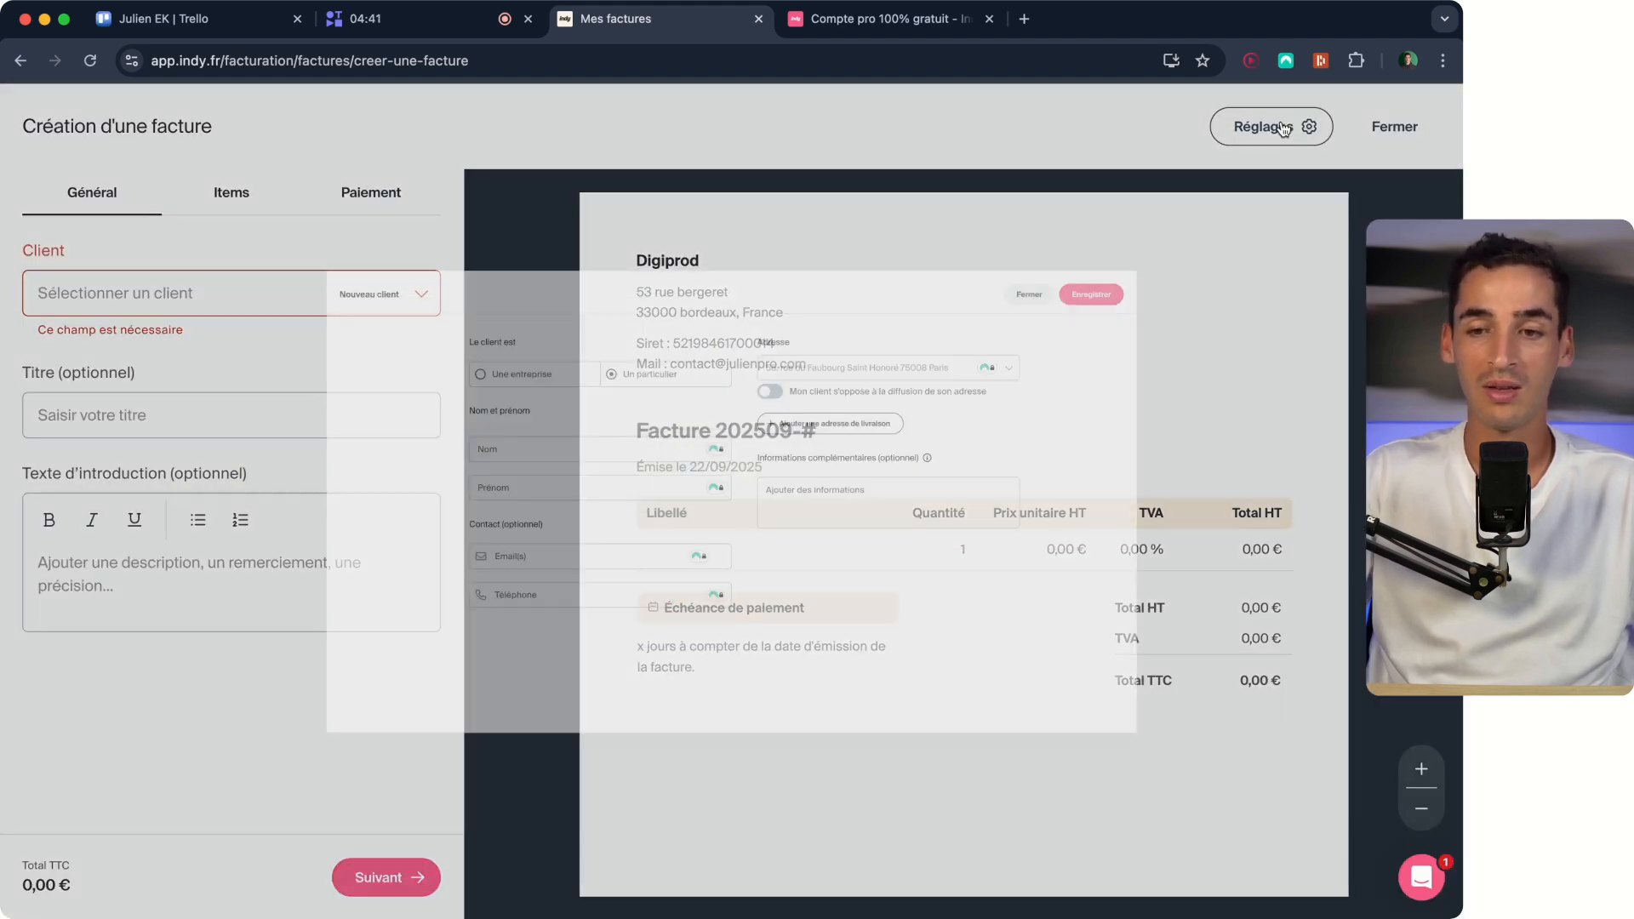
Expand the full list of existing clients and select UpWay as the invoice's client.
click(336, 298)
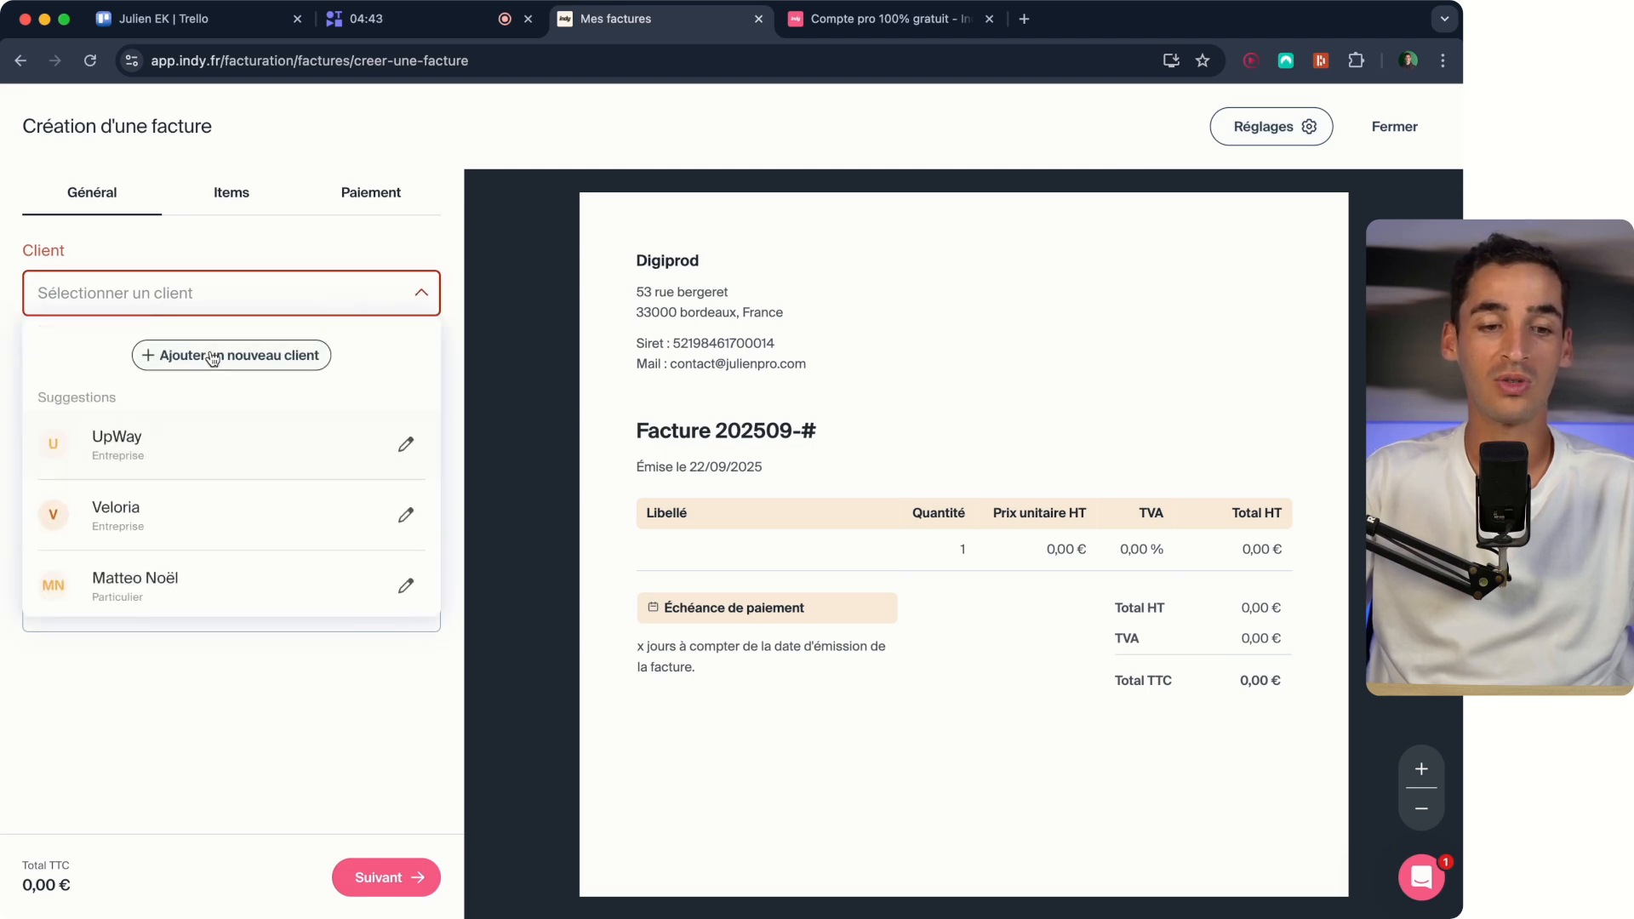
scroll(197, 476, down, 2)
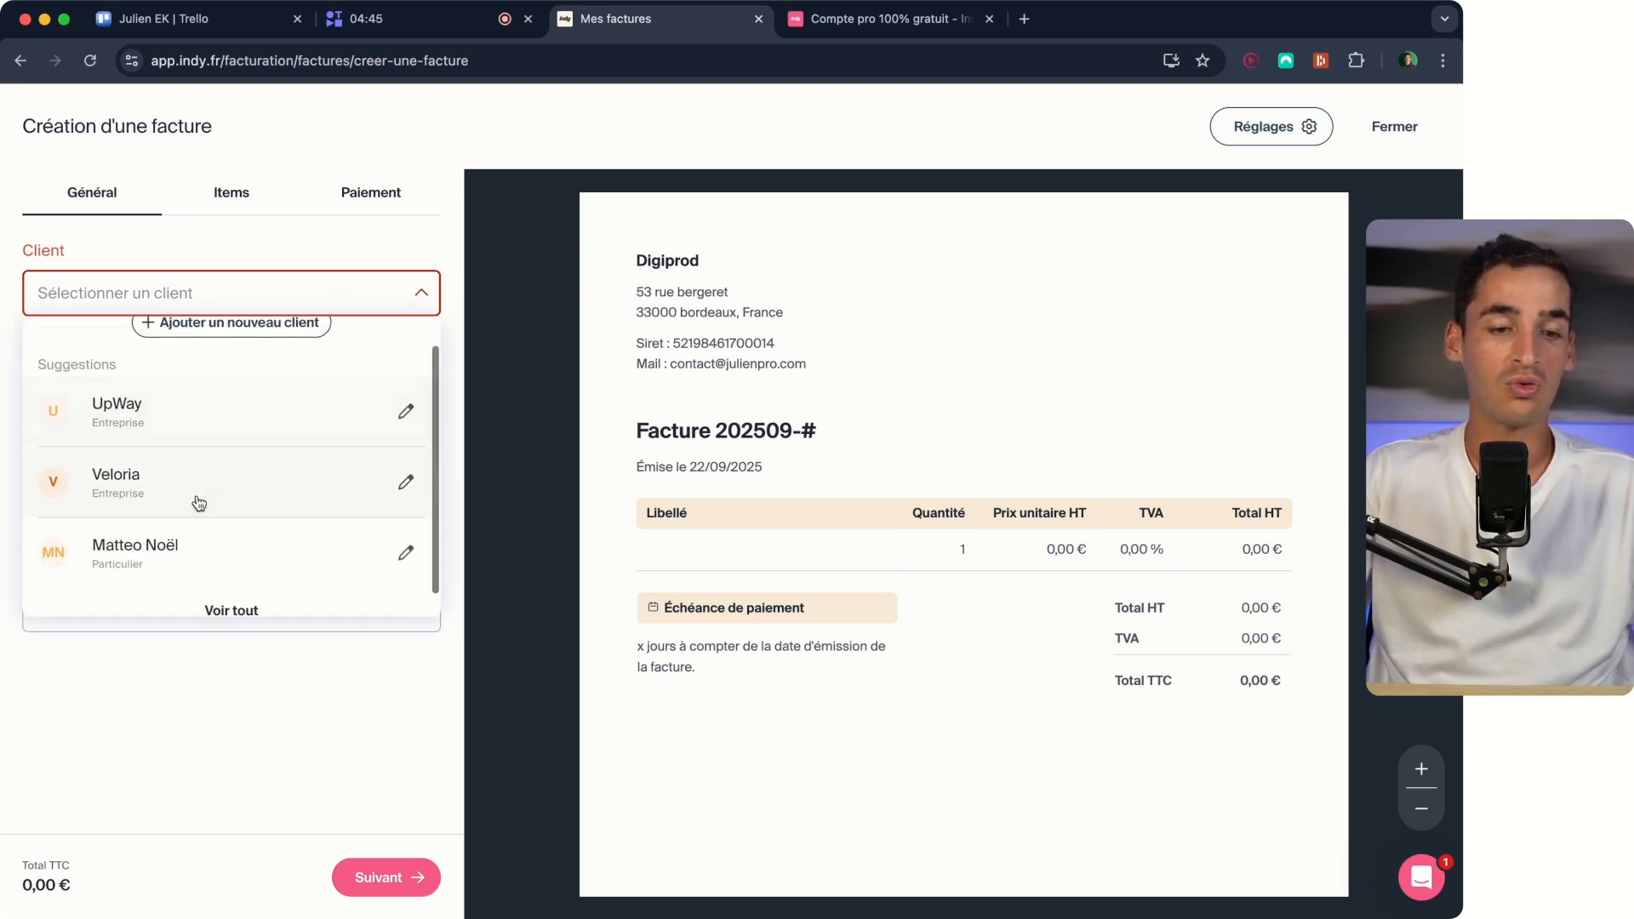
click(228, 590)
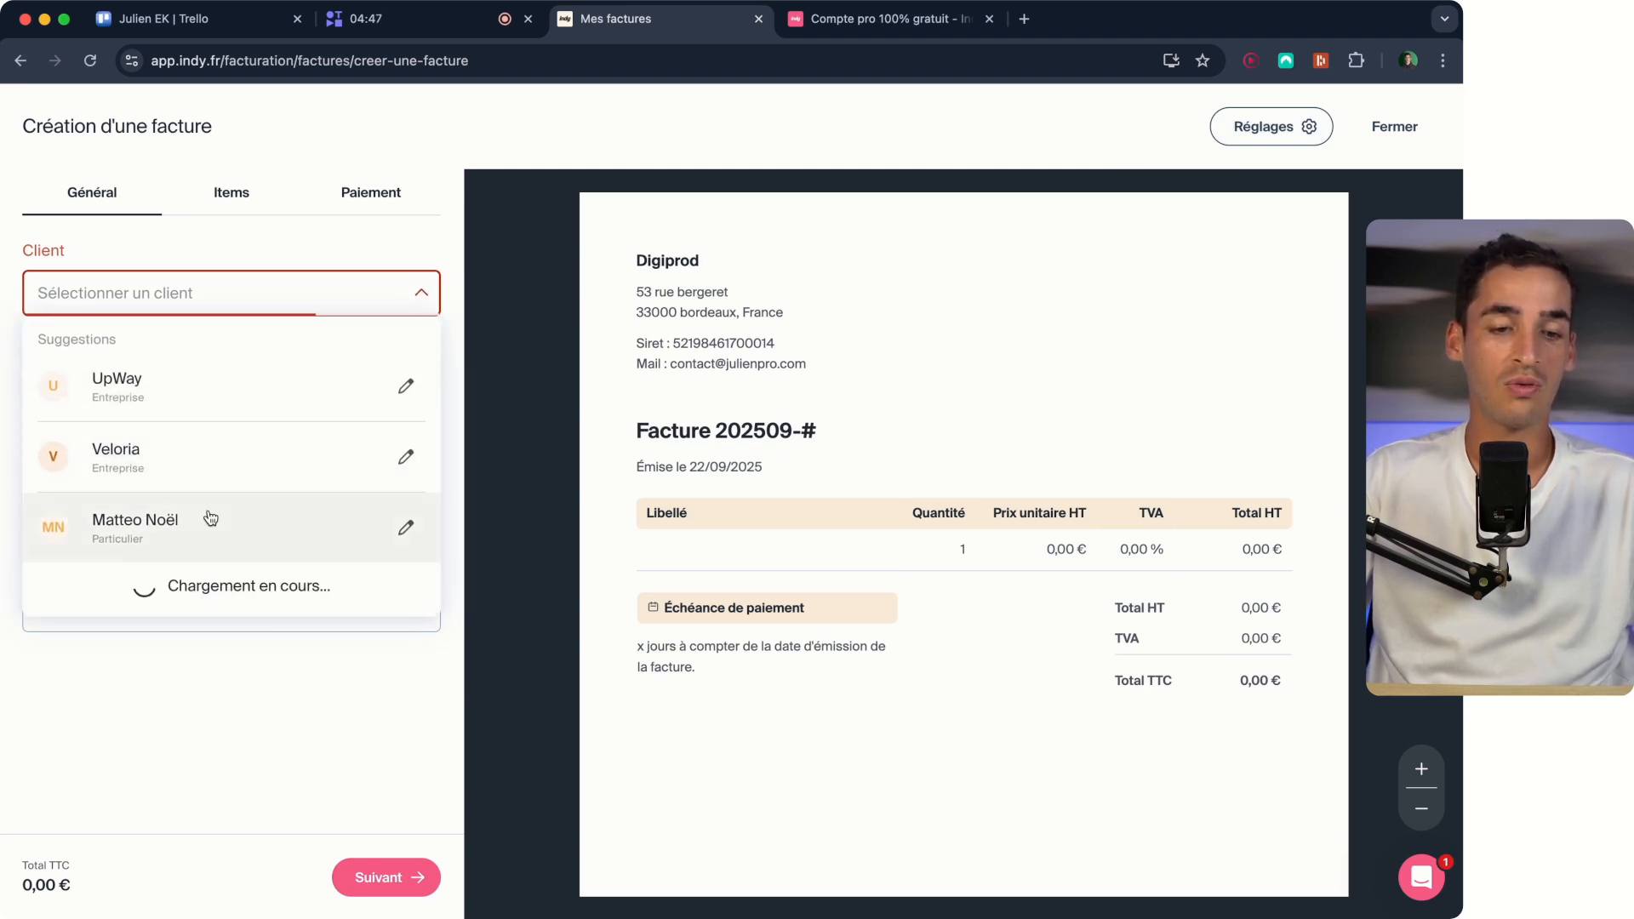
scroll(213, 521, down, 5)
scroll(215, 525, up, 6)
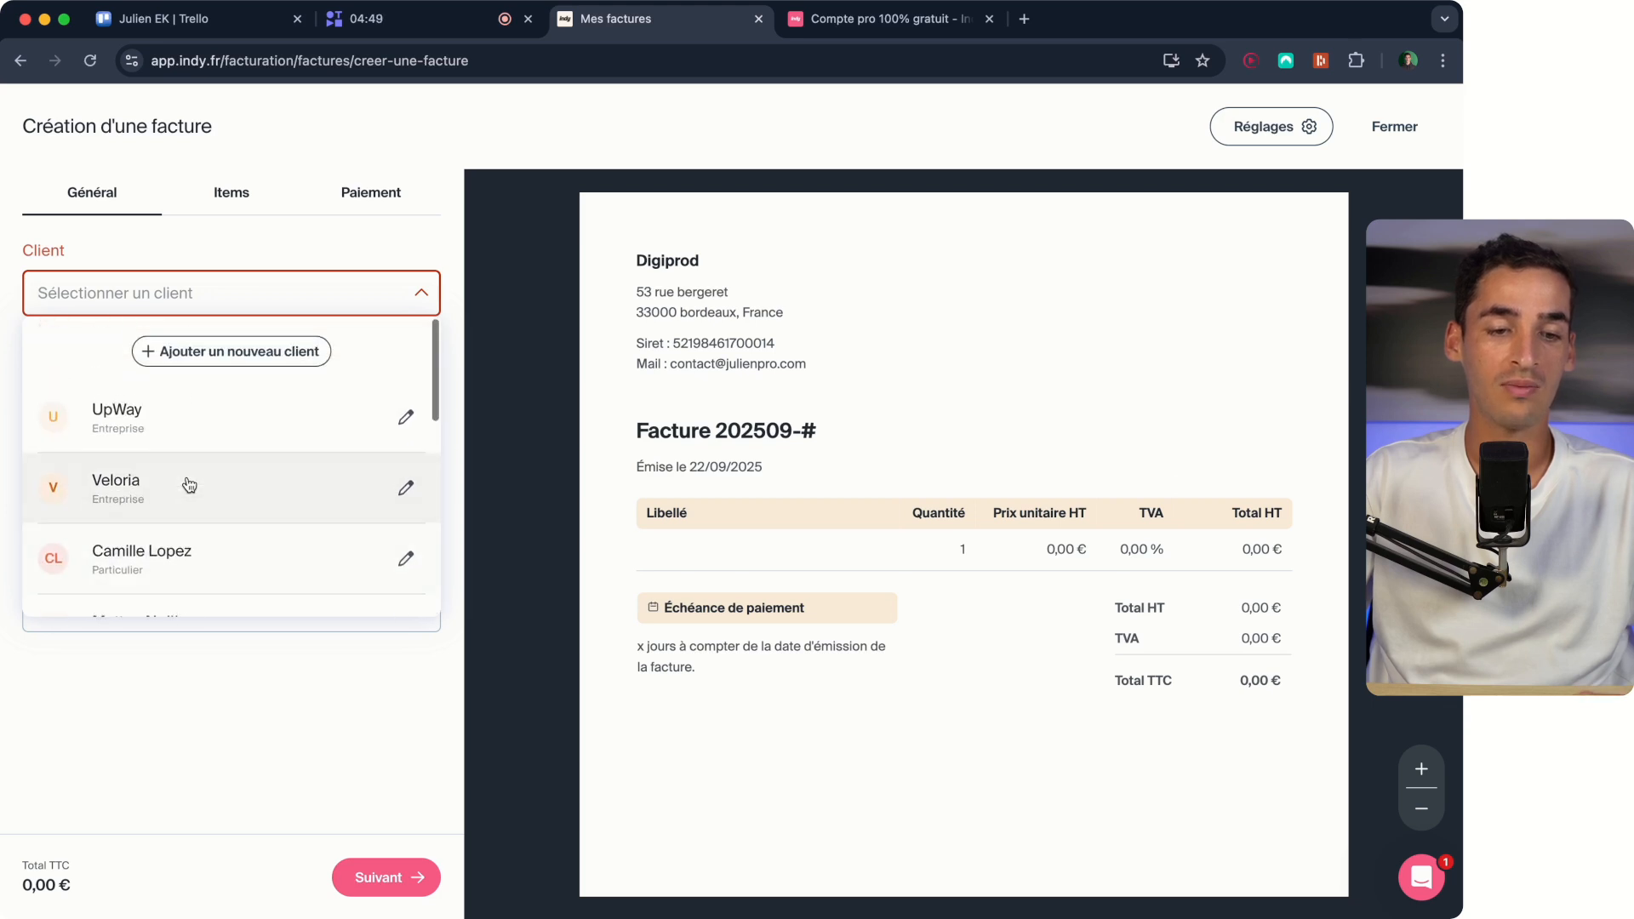
click(193, 424)
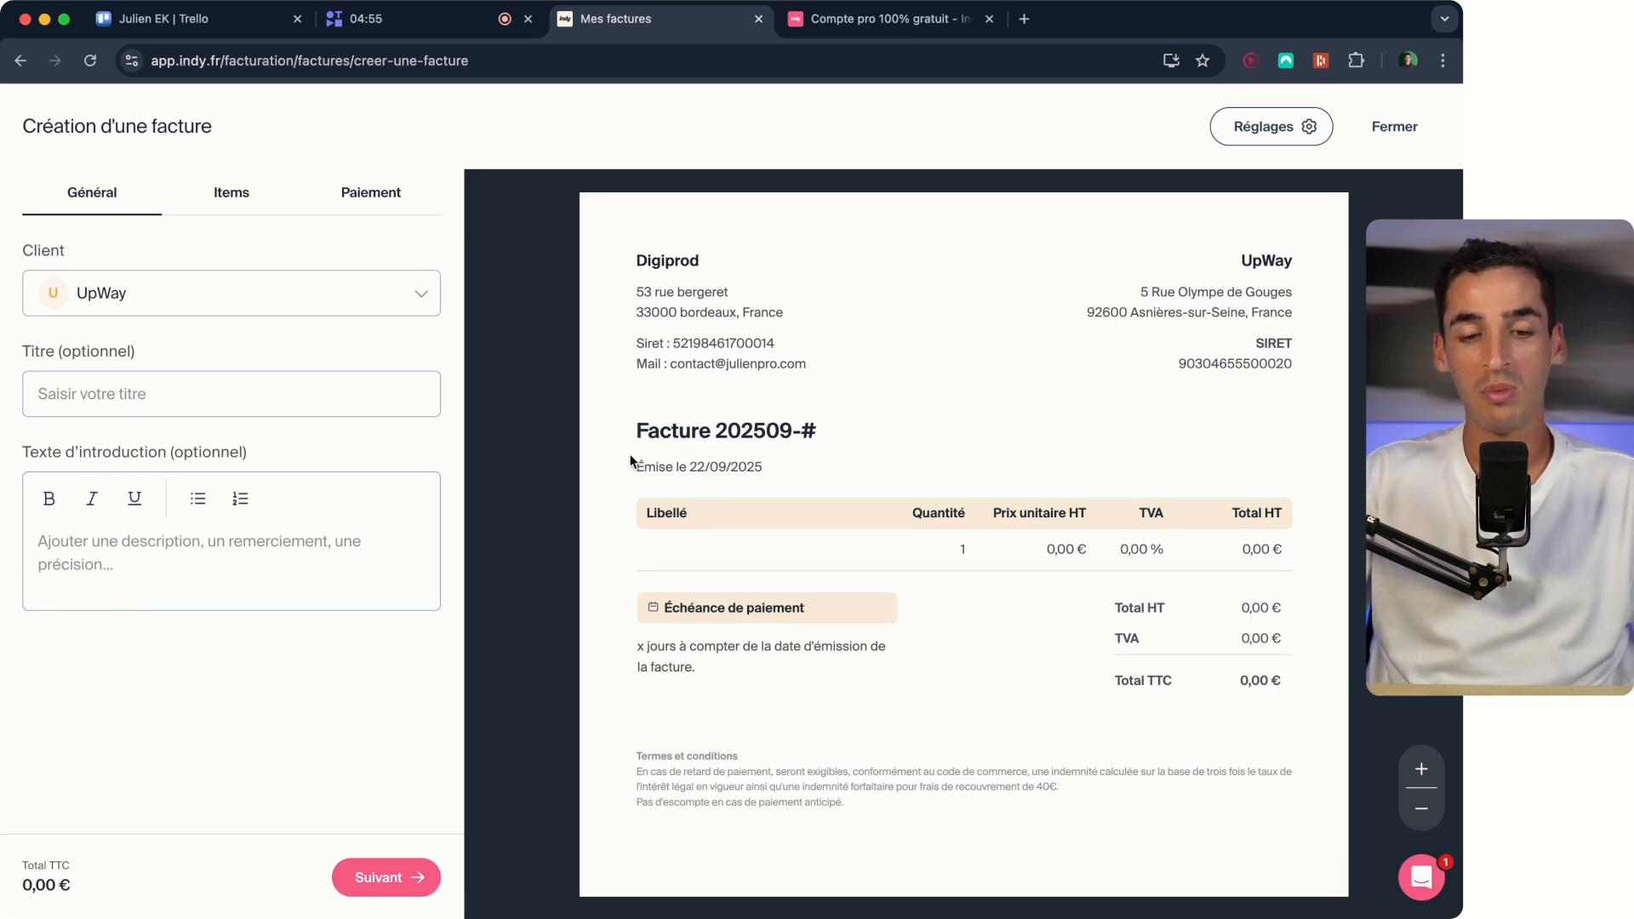
Enter the sample text "ii" as both the invoice's title and its introduction text.
drag(797, 436, 560, 430)
click(128, 396)
text(ii)
click(102, 530)
text(ii)
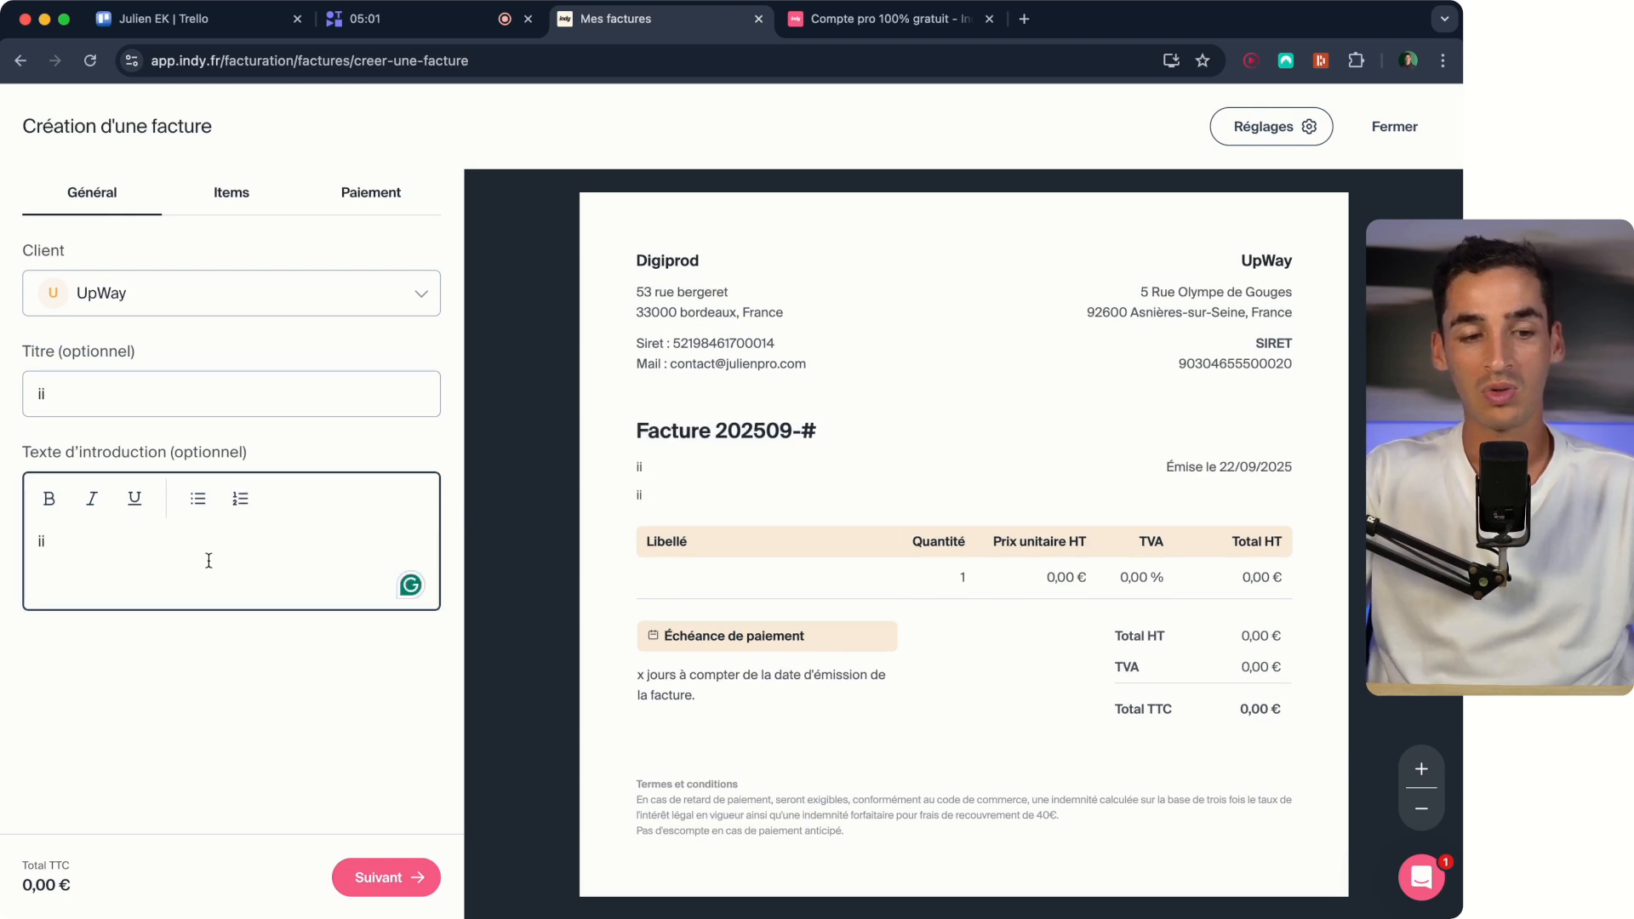
Clear the sample text from the invoice's title and introduction text.
double_click(106, 400)
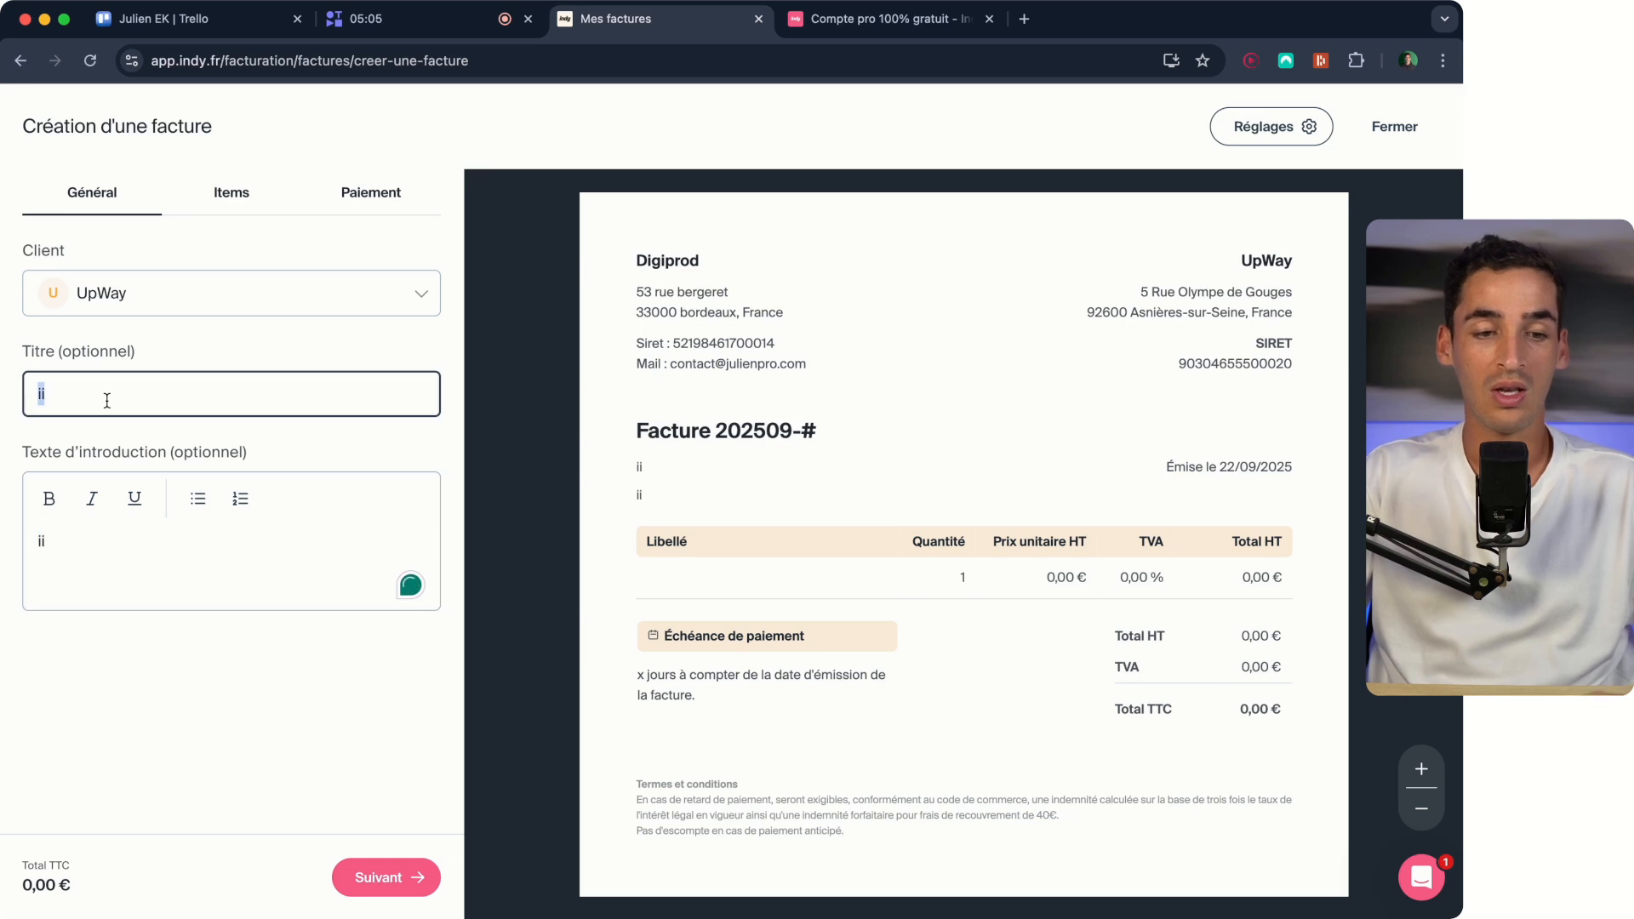
key(BackSpace)
double_click(66, 537)
key(BackSpace)
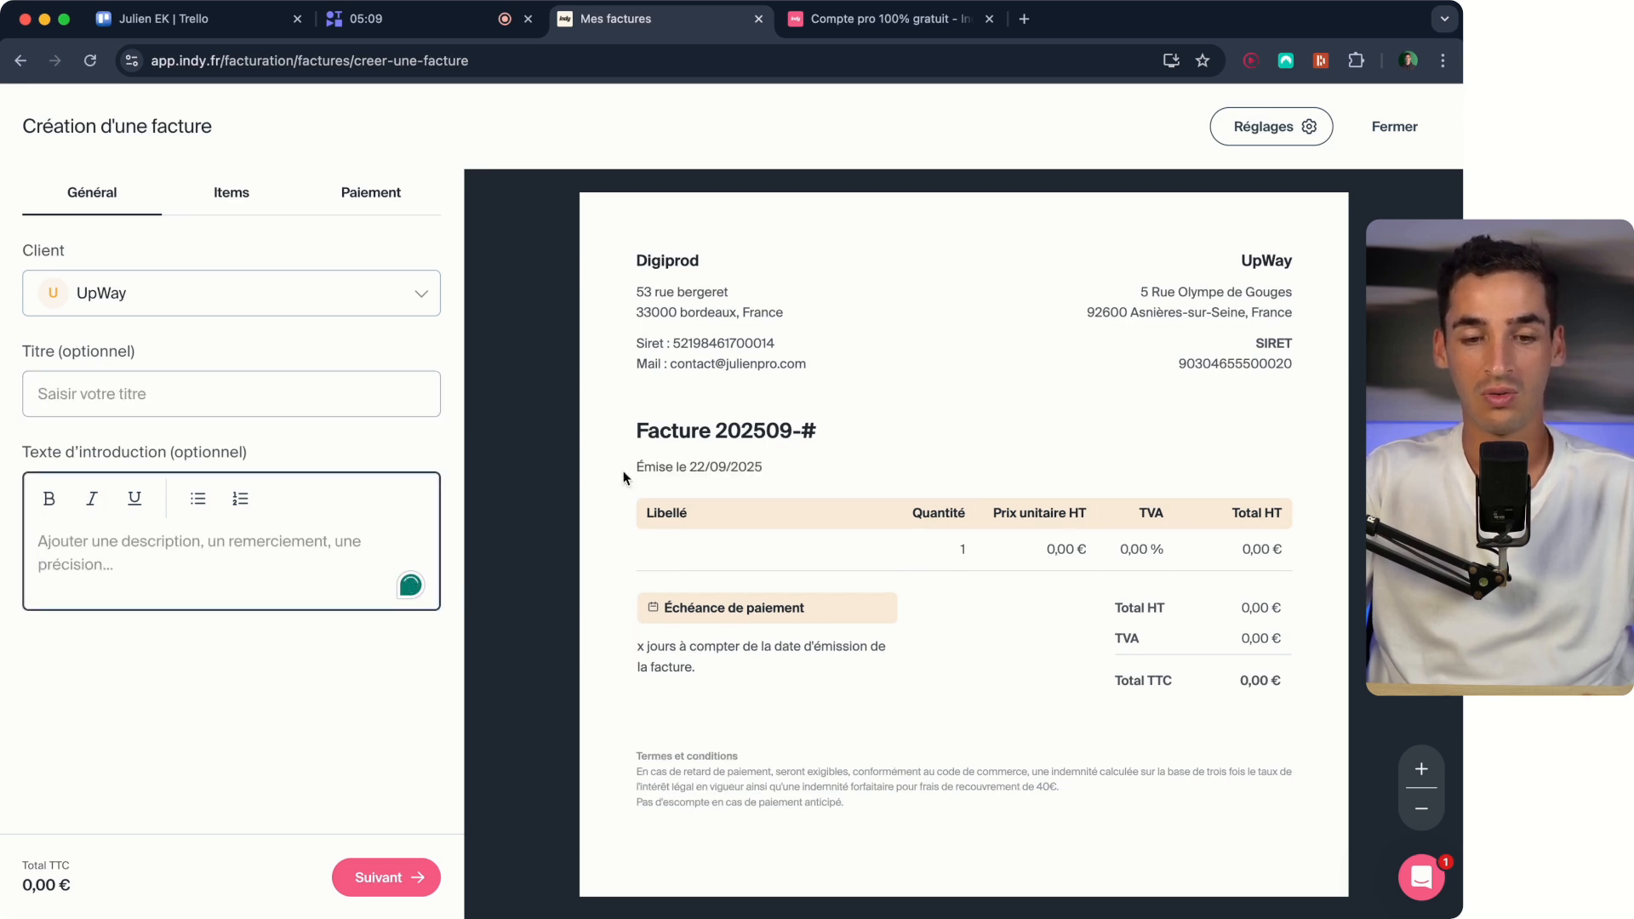
Name the invoice's first item "Création d'un logo" and set its nature to Prestation de service.
click(414, 885)
scroll(416, 804, down, 3)
scroll(415, 809, up, 3)
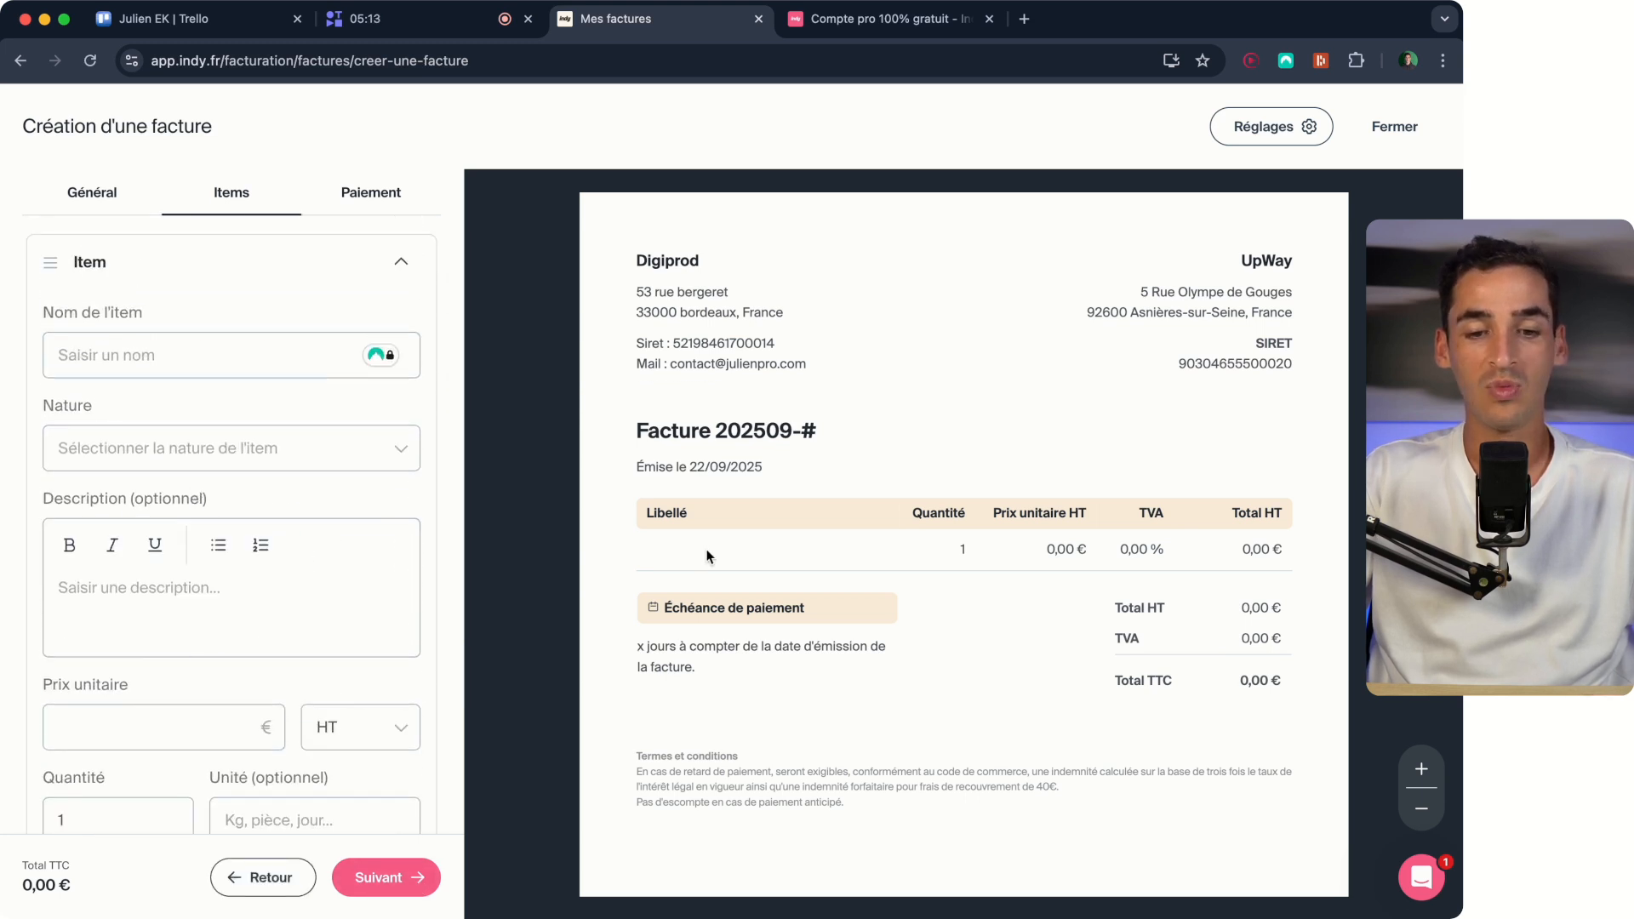
click(177, 354)
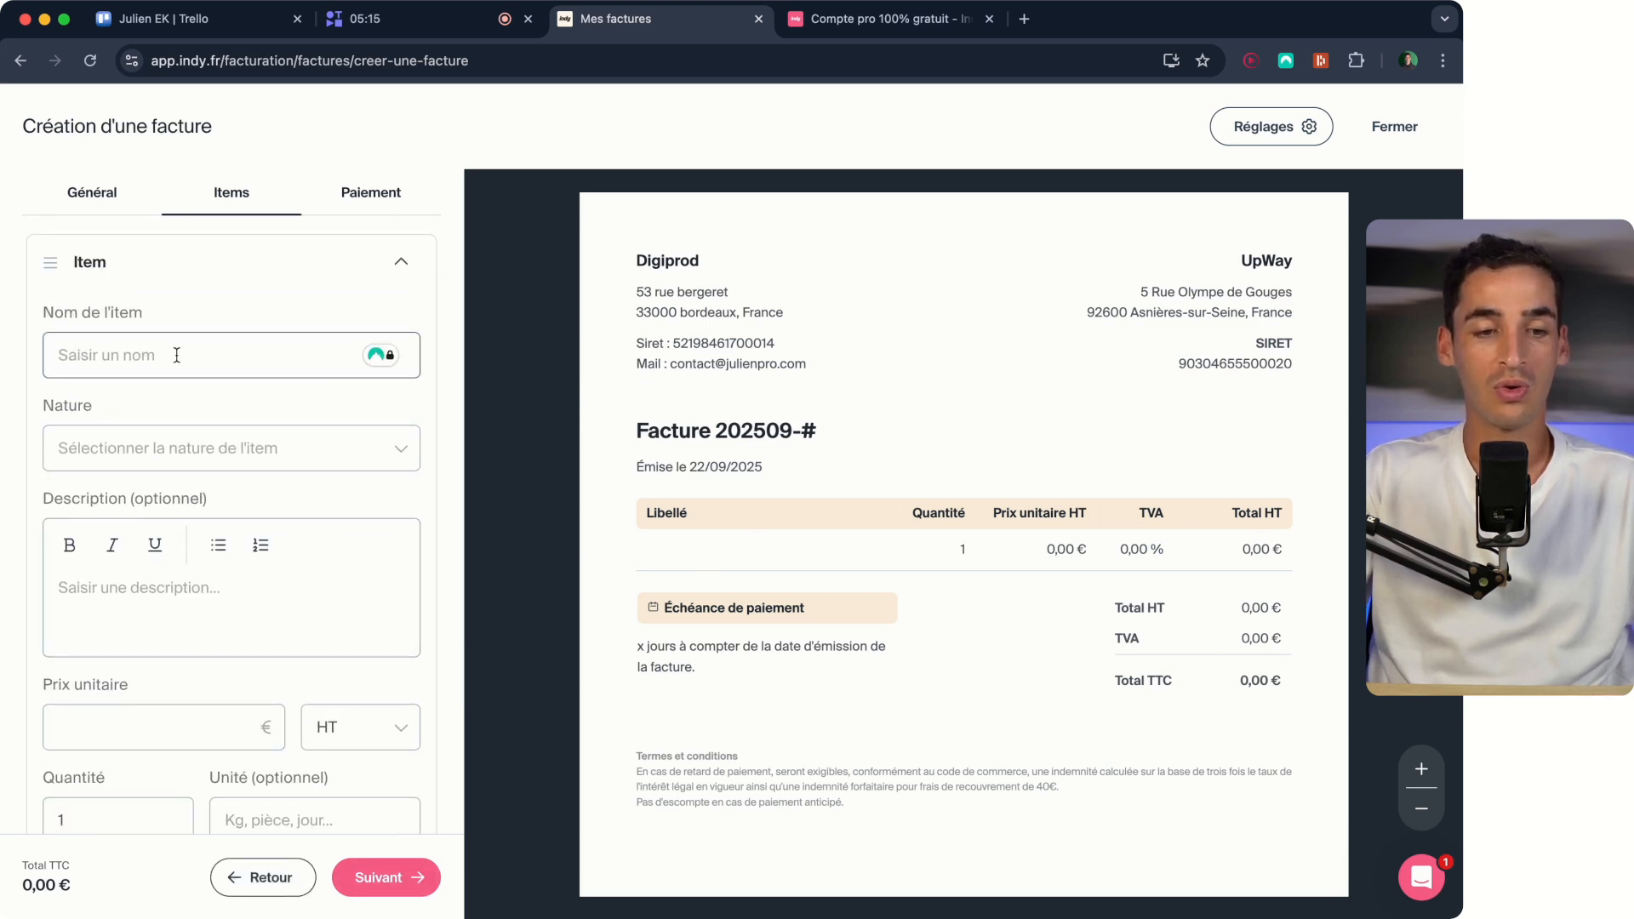
click(177, 355)
text(Création )
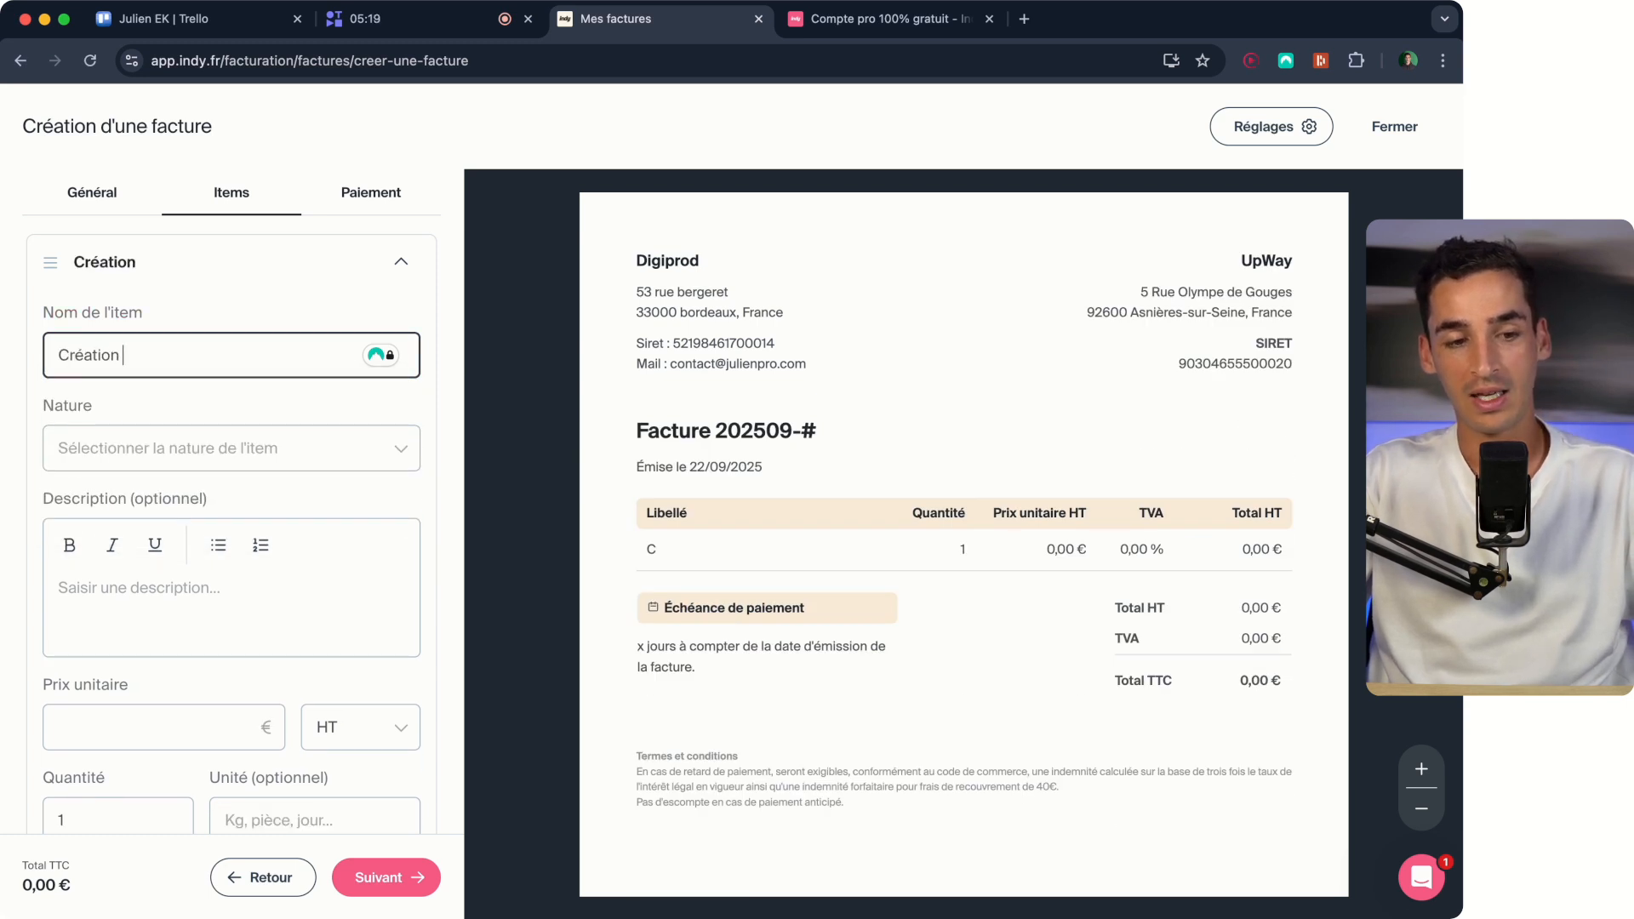
text(d'un logo)
click(227, 474)
click(277, 441)
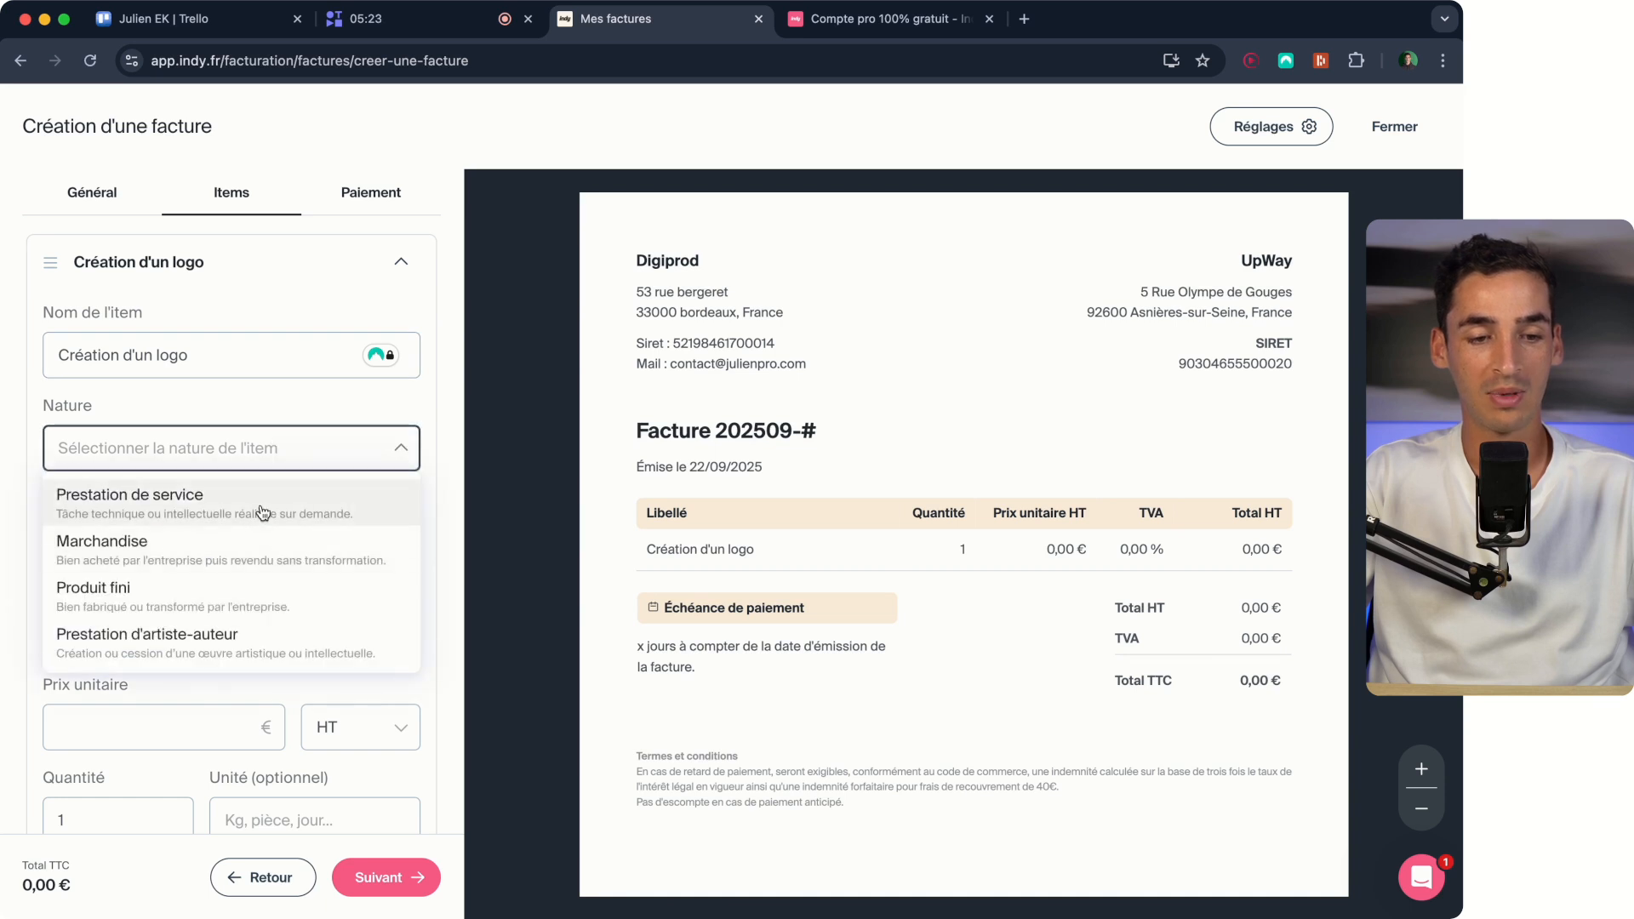
click(256, 515)
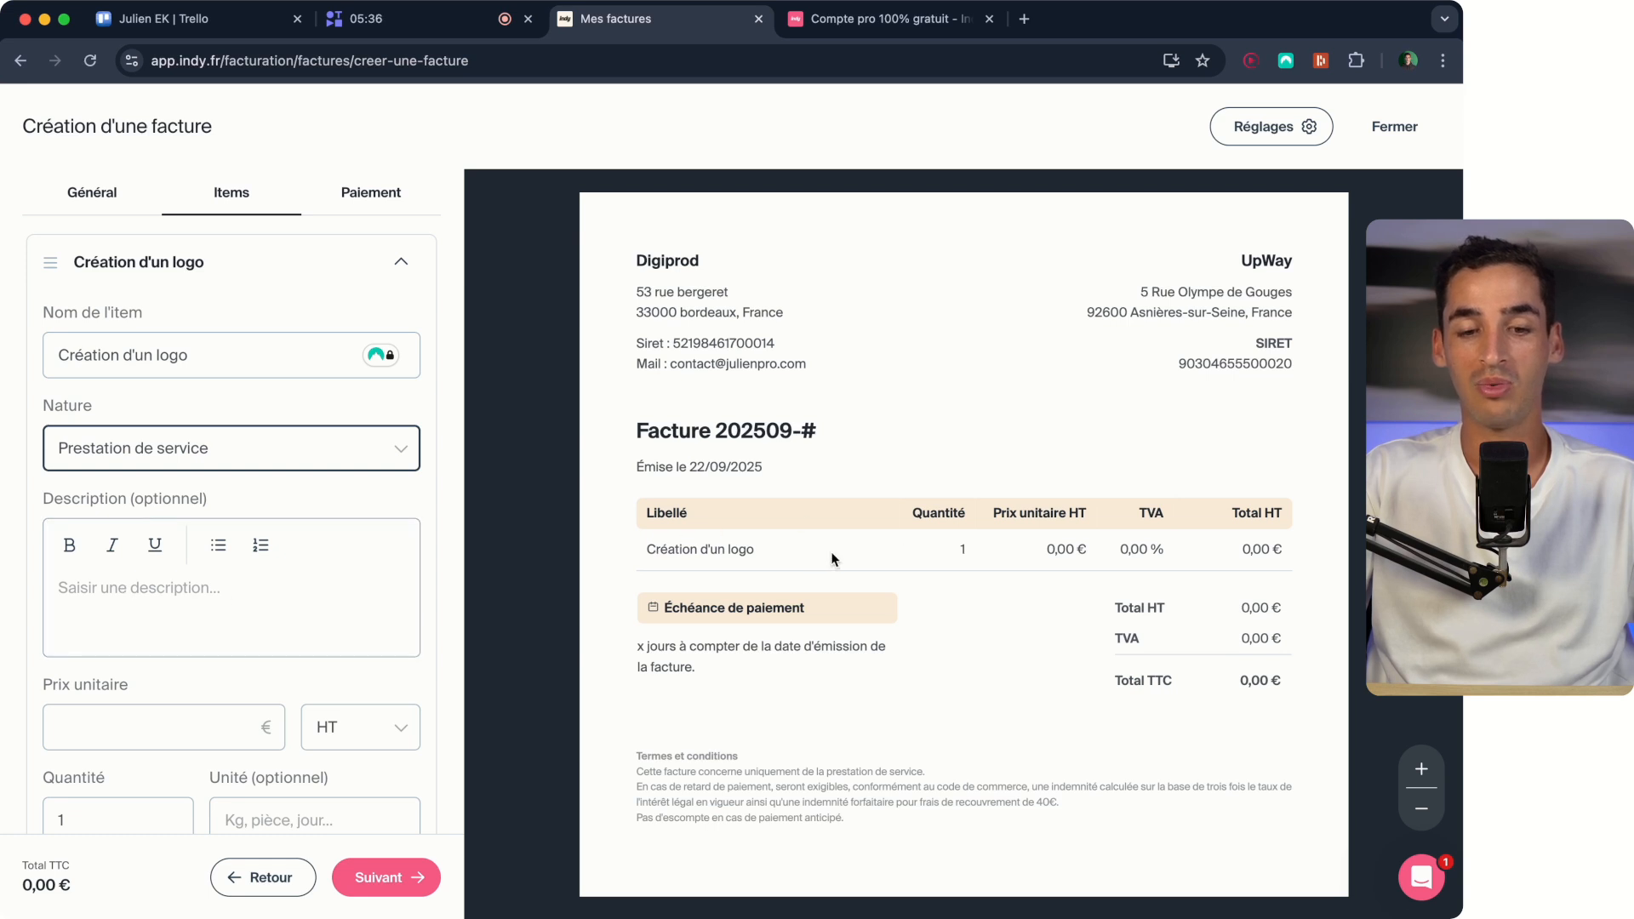
Describe the logo item with a bulleted list reading "2 propositions" and "2 modifications".
click(226, 607)
text(- )
text(2 pro)
text(pos)
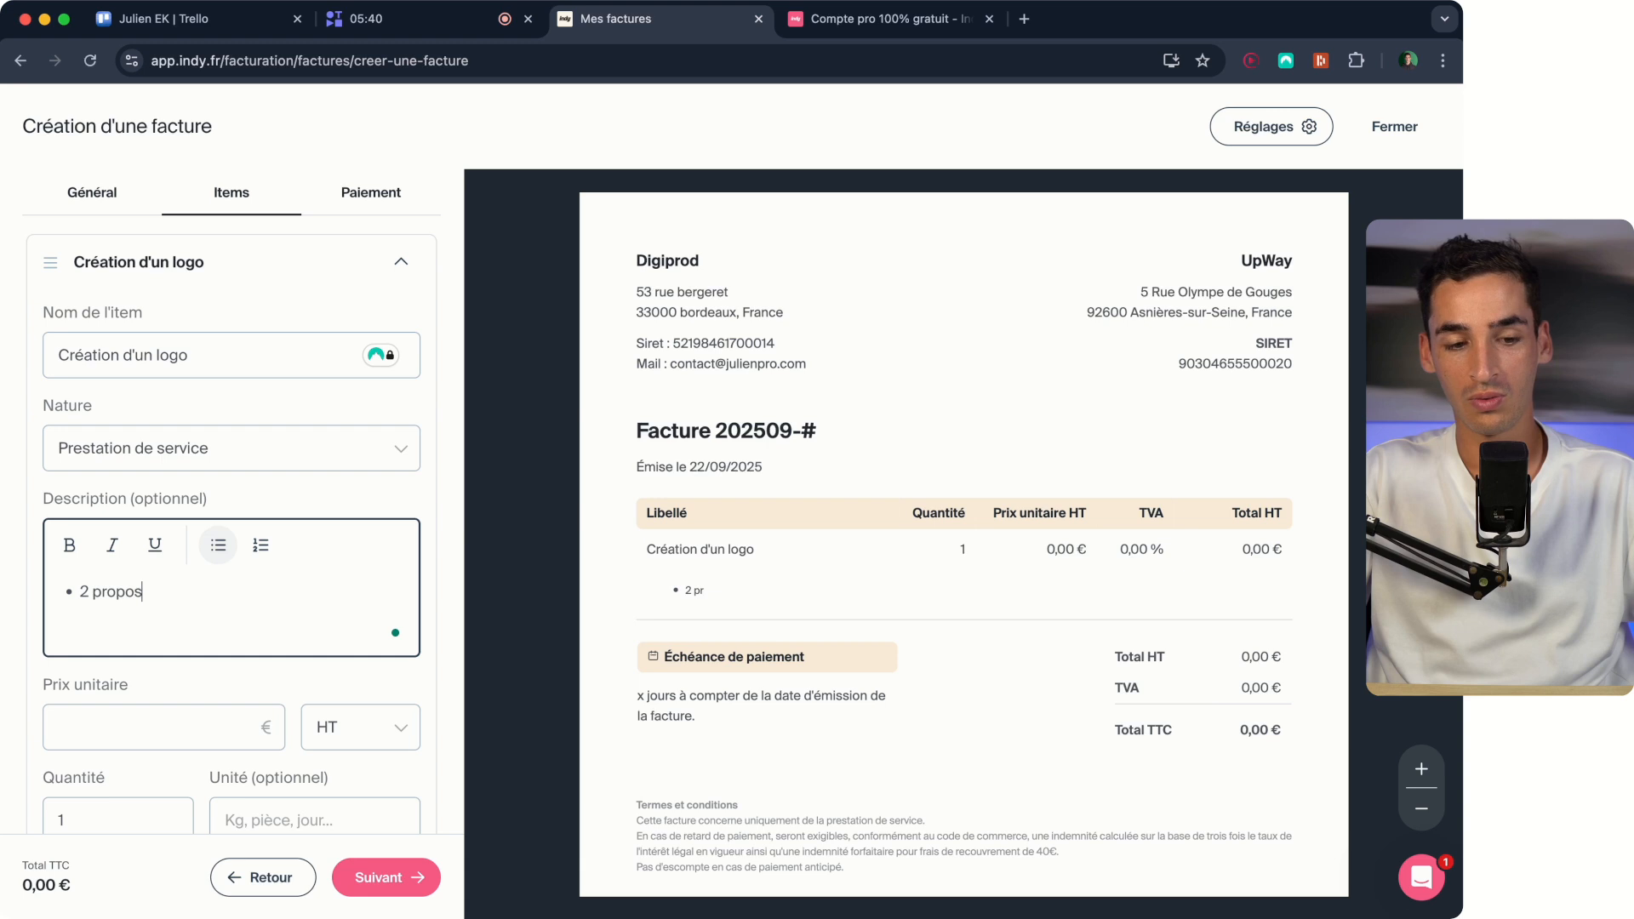
text(itions)
key(Return)
text(2 modifications)
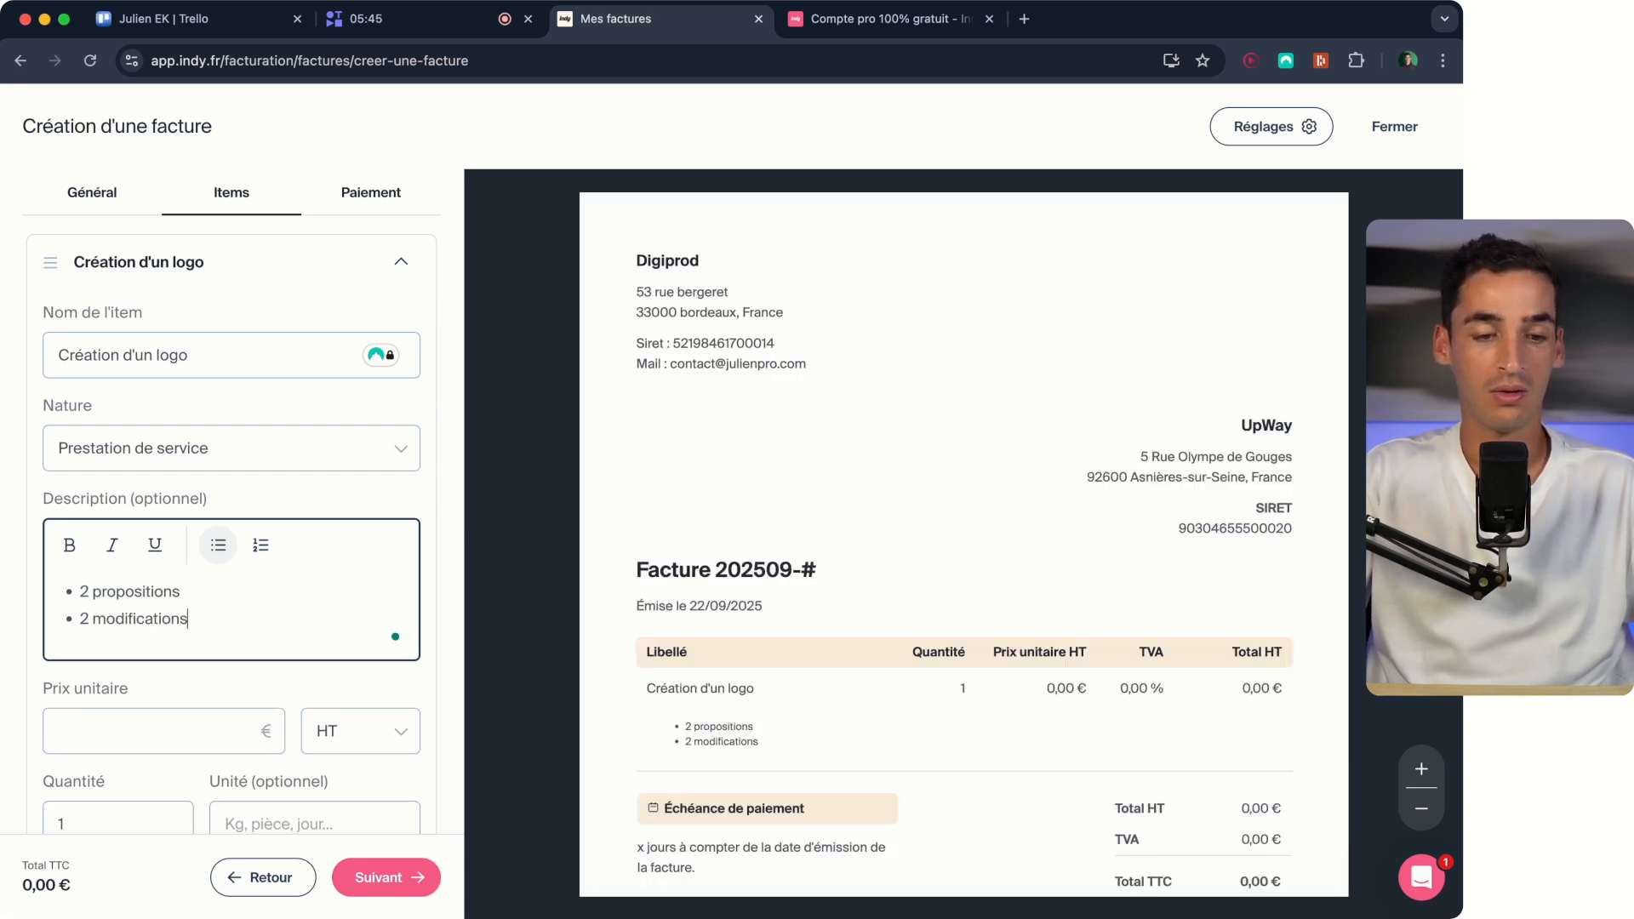
Set the logo item's unit price to 340 € HT, leaving its optional unit empty.
scroll(227, 587, down, 3)
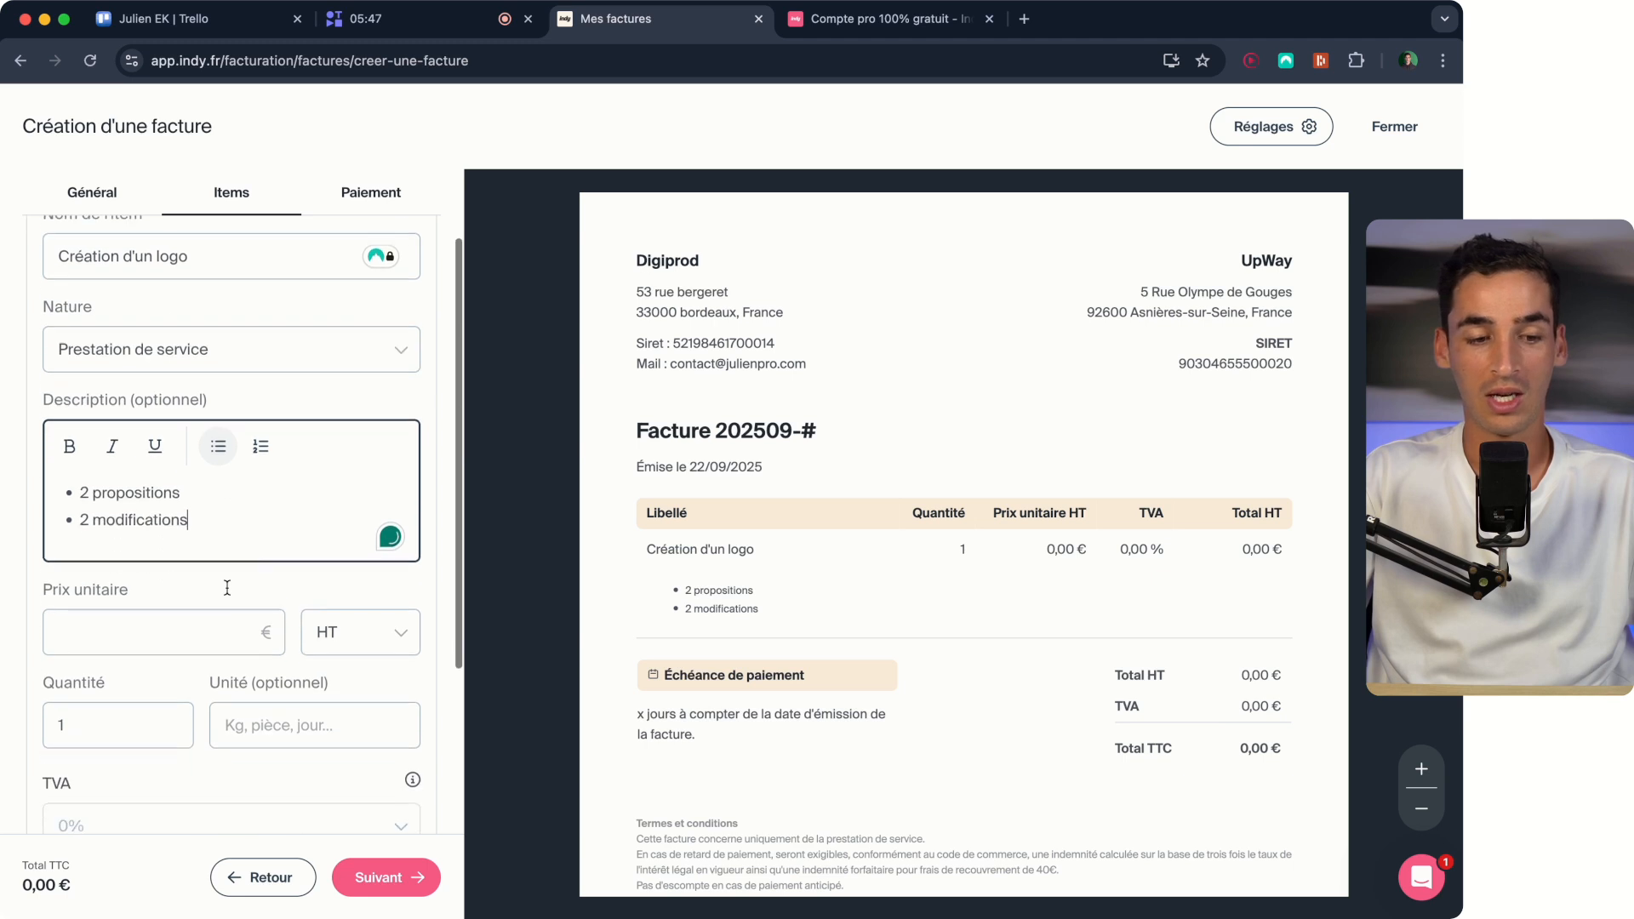
click(148, 553)
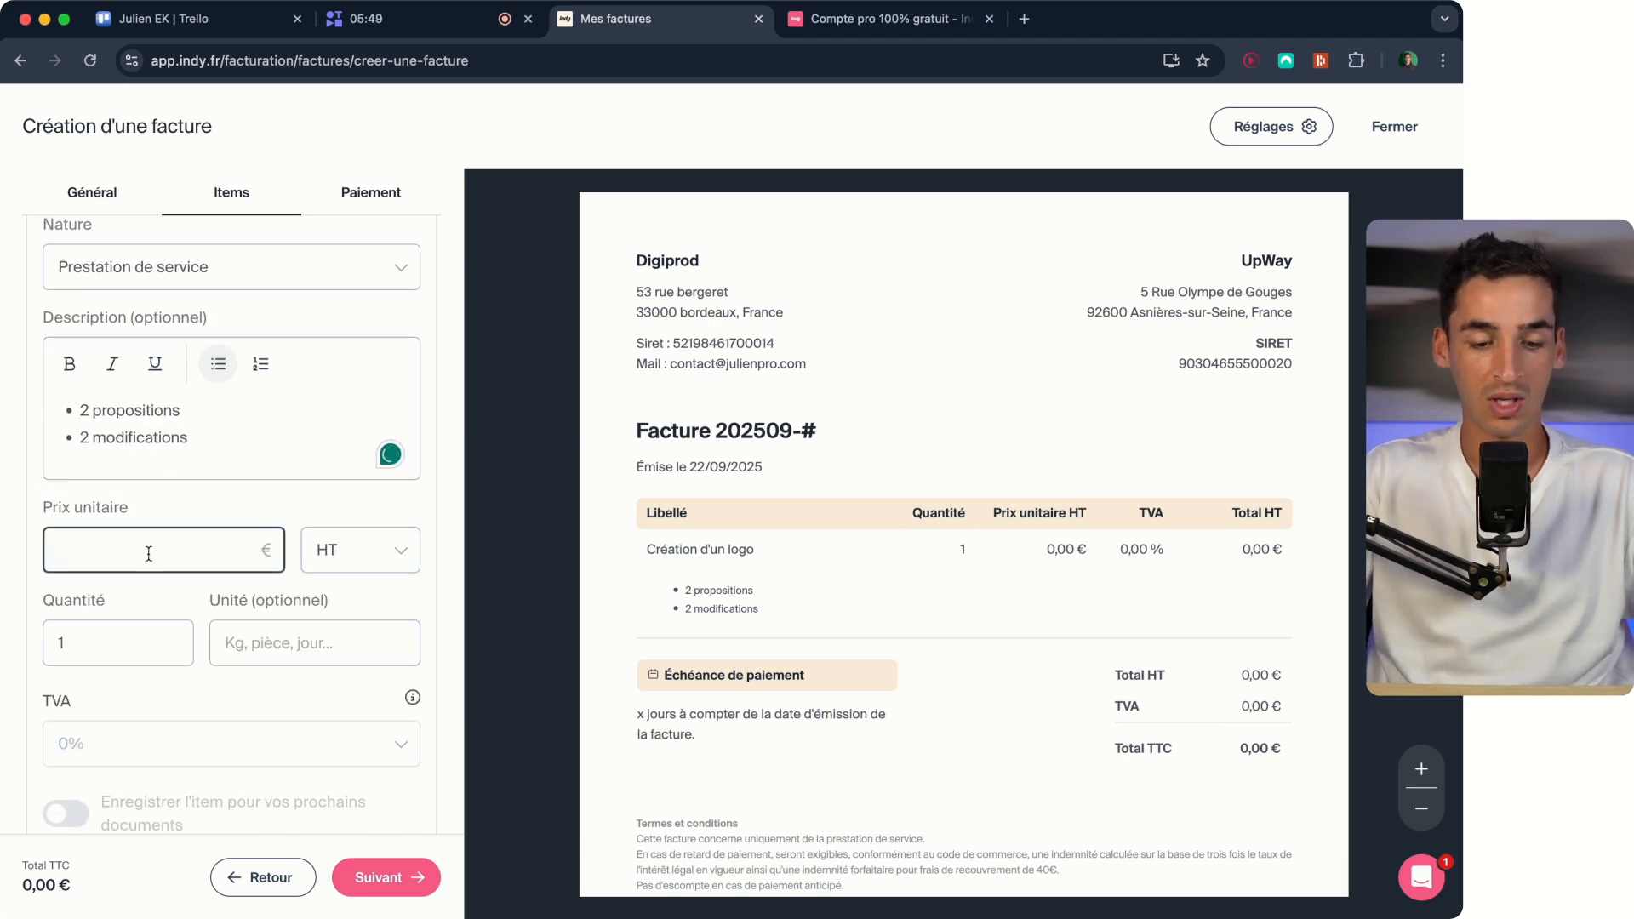
text(340)
scroll(319, 511, down, 1)
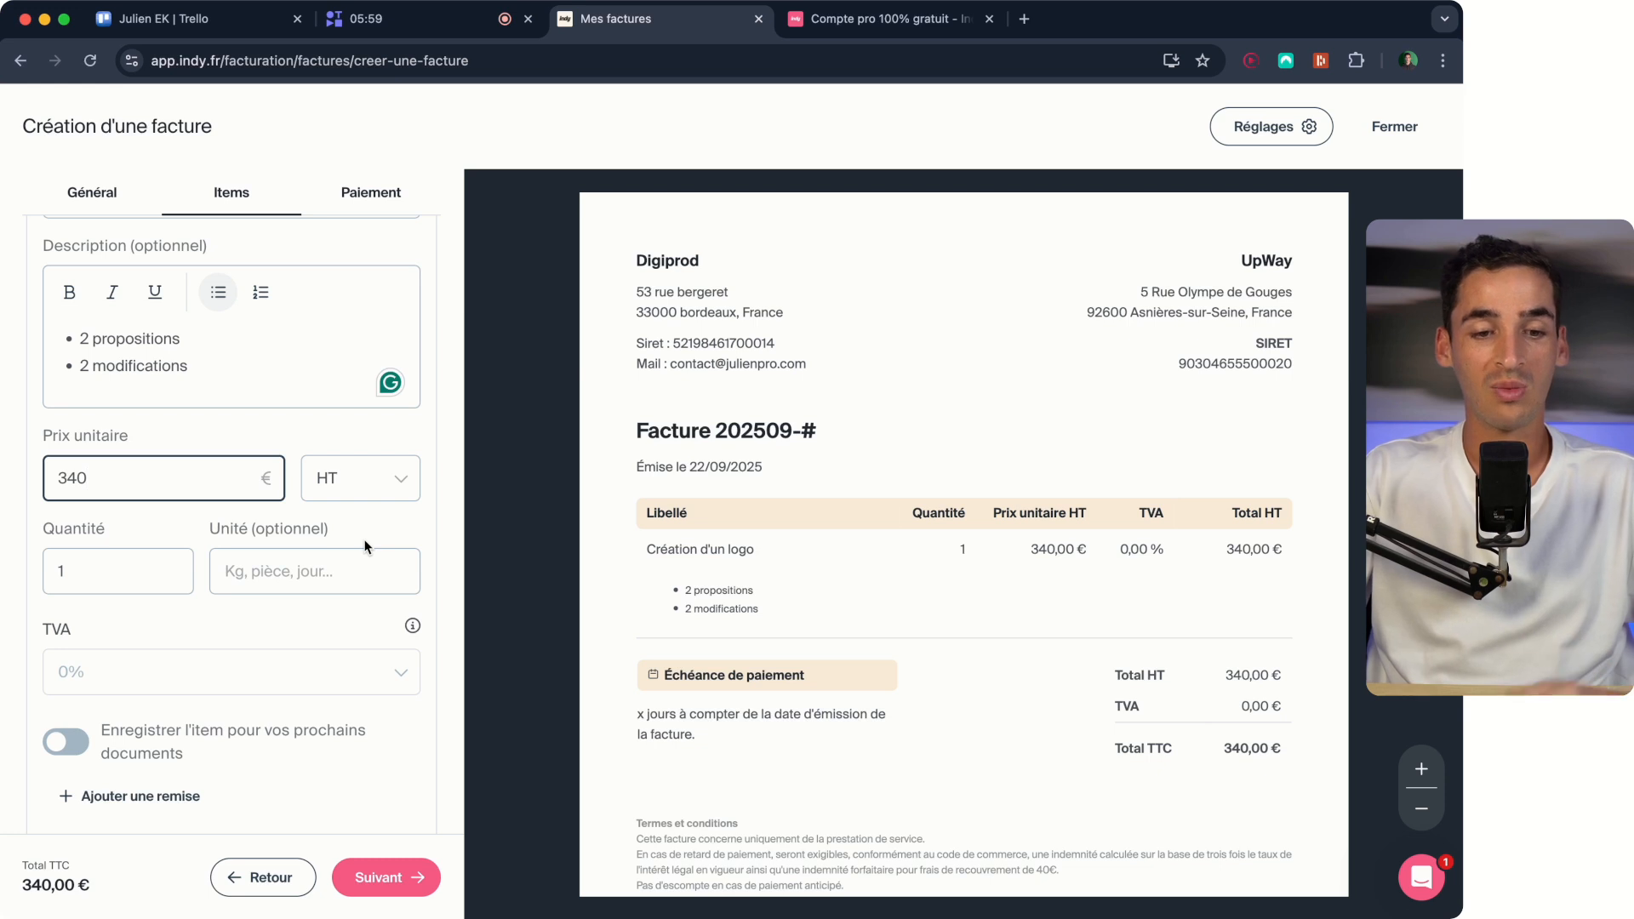
click(366, 498)
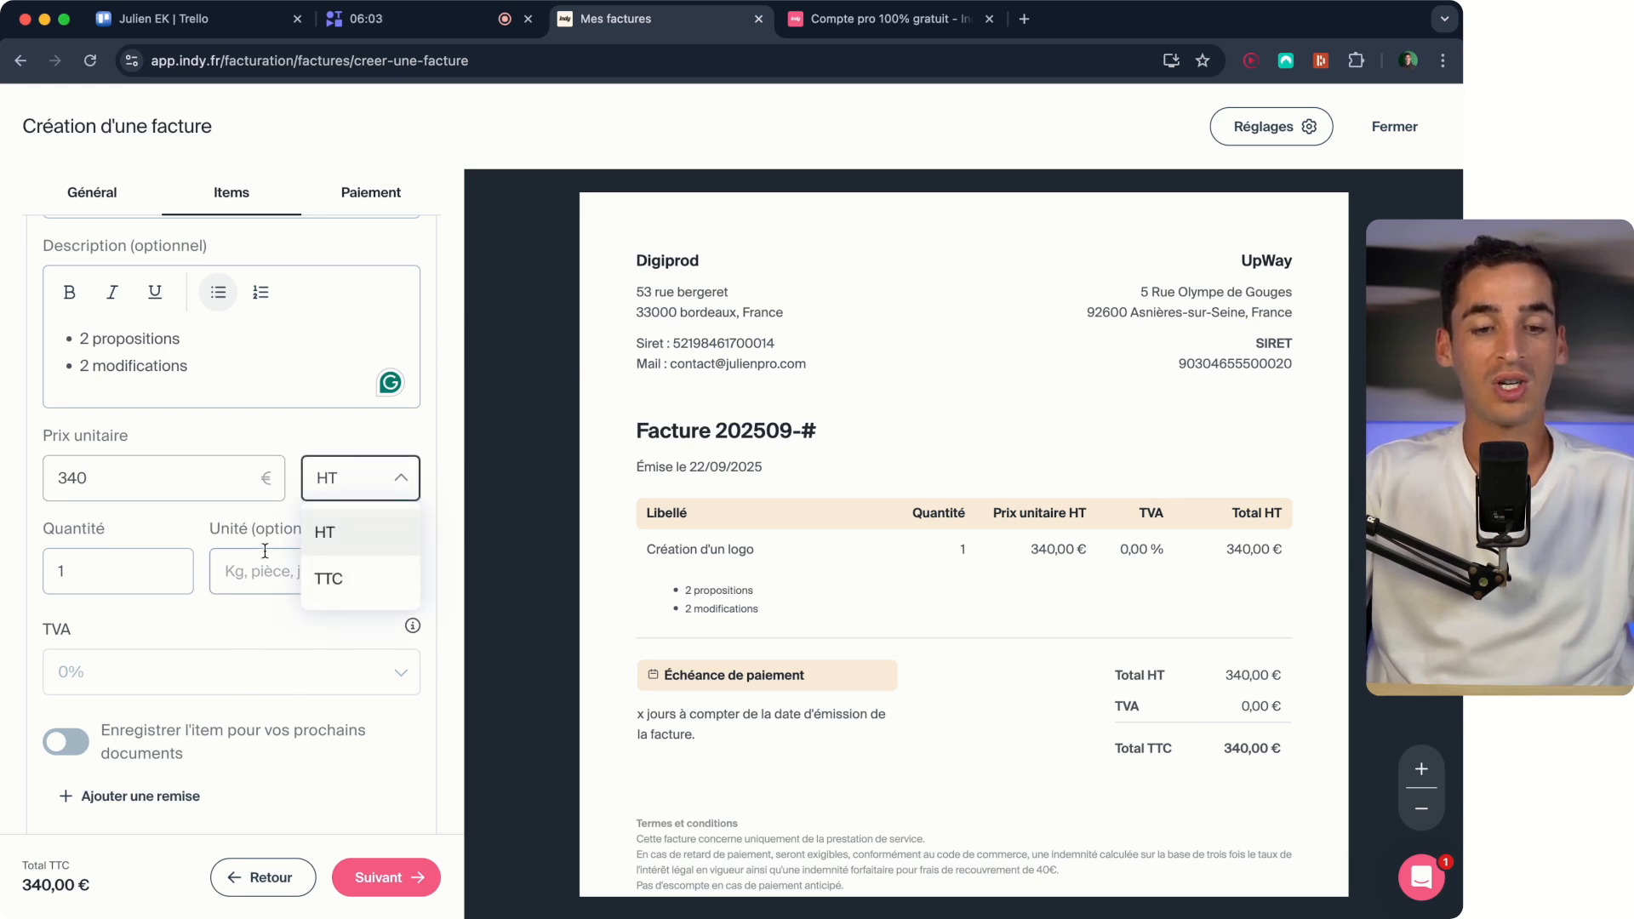
click(221, 523)
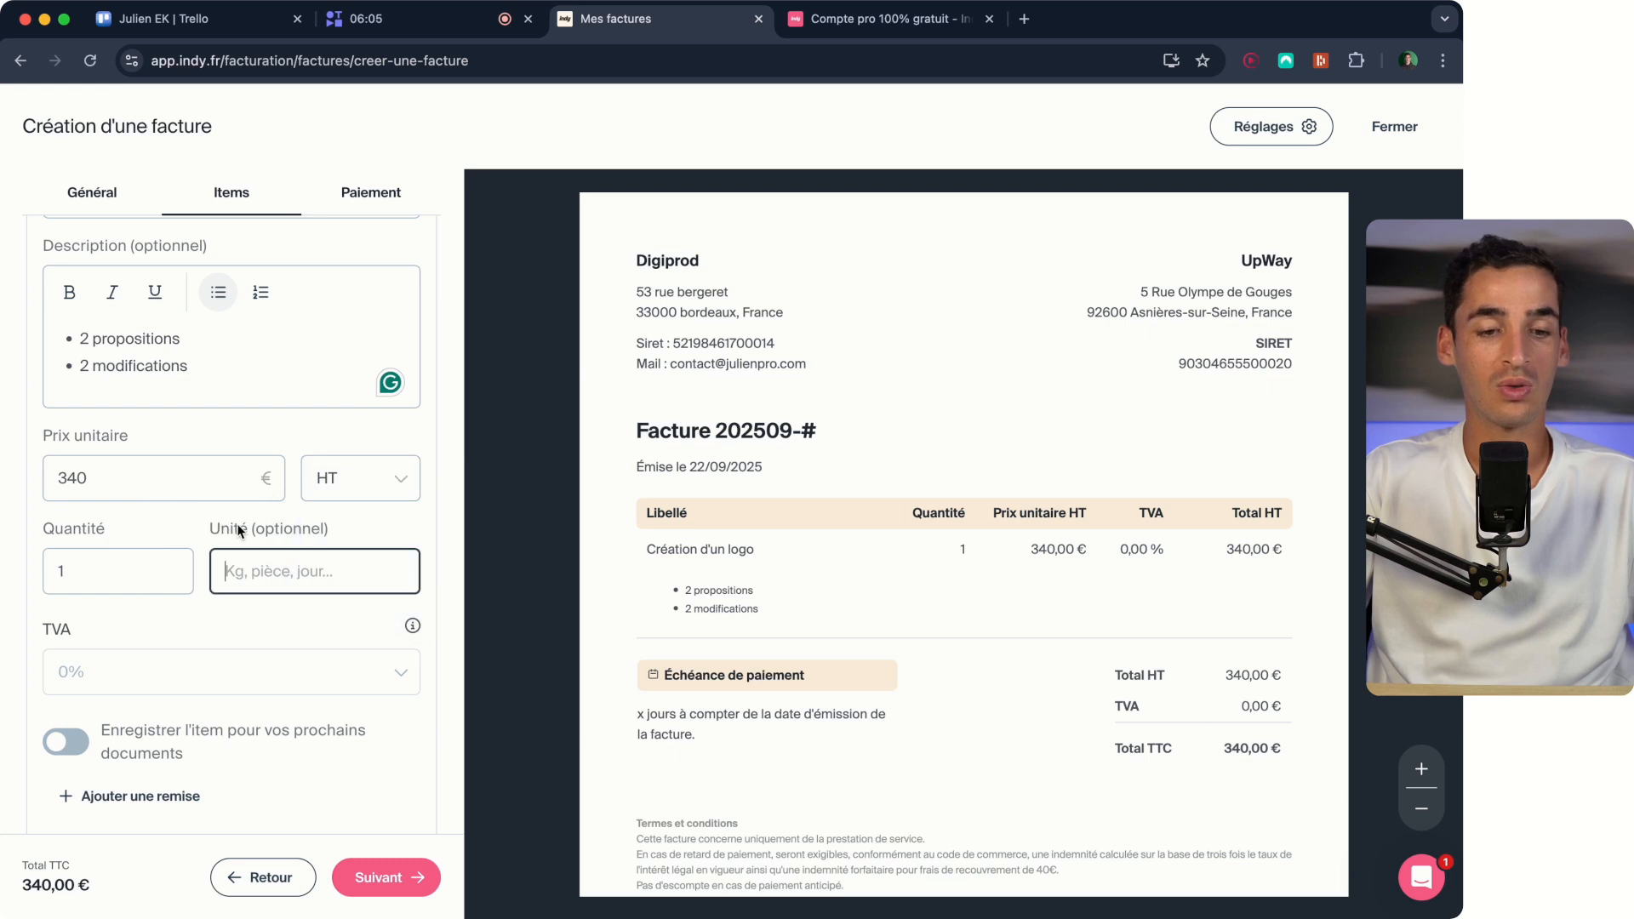
click(422, 516)
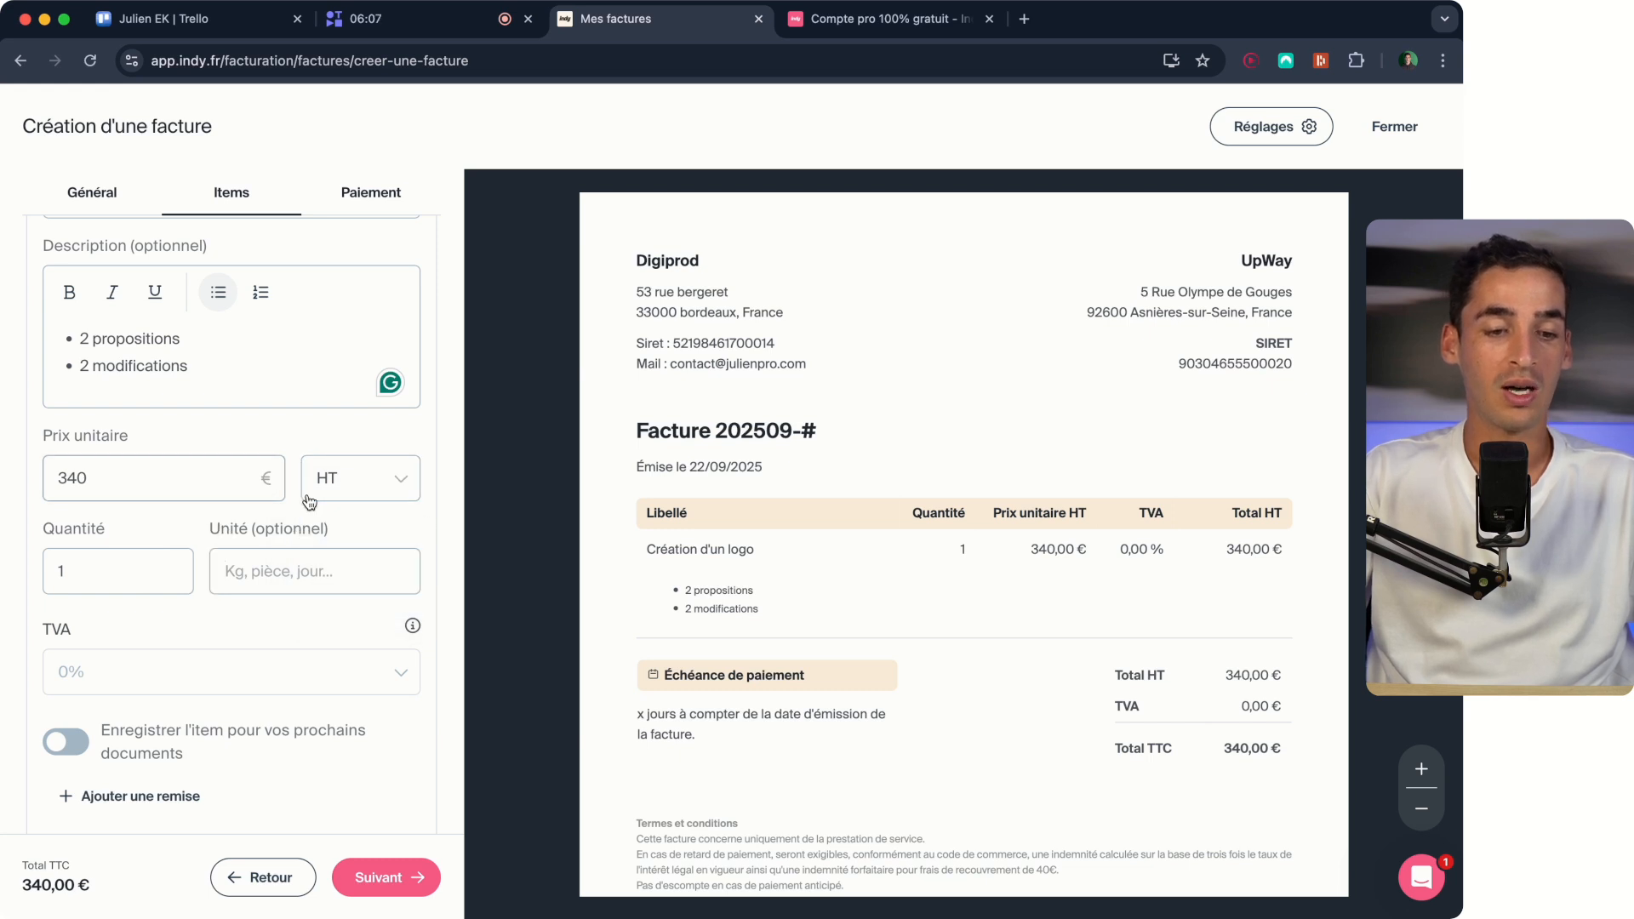
Add a second item named "Campagne publicitaire facebook ads" with Prestation de service as its nature.
scroll(217, 619, down, 3)
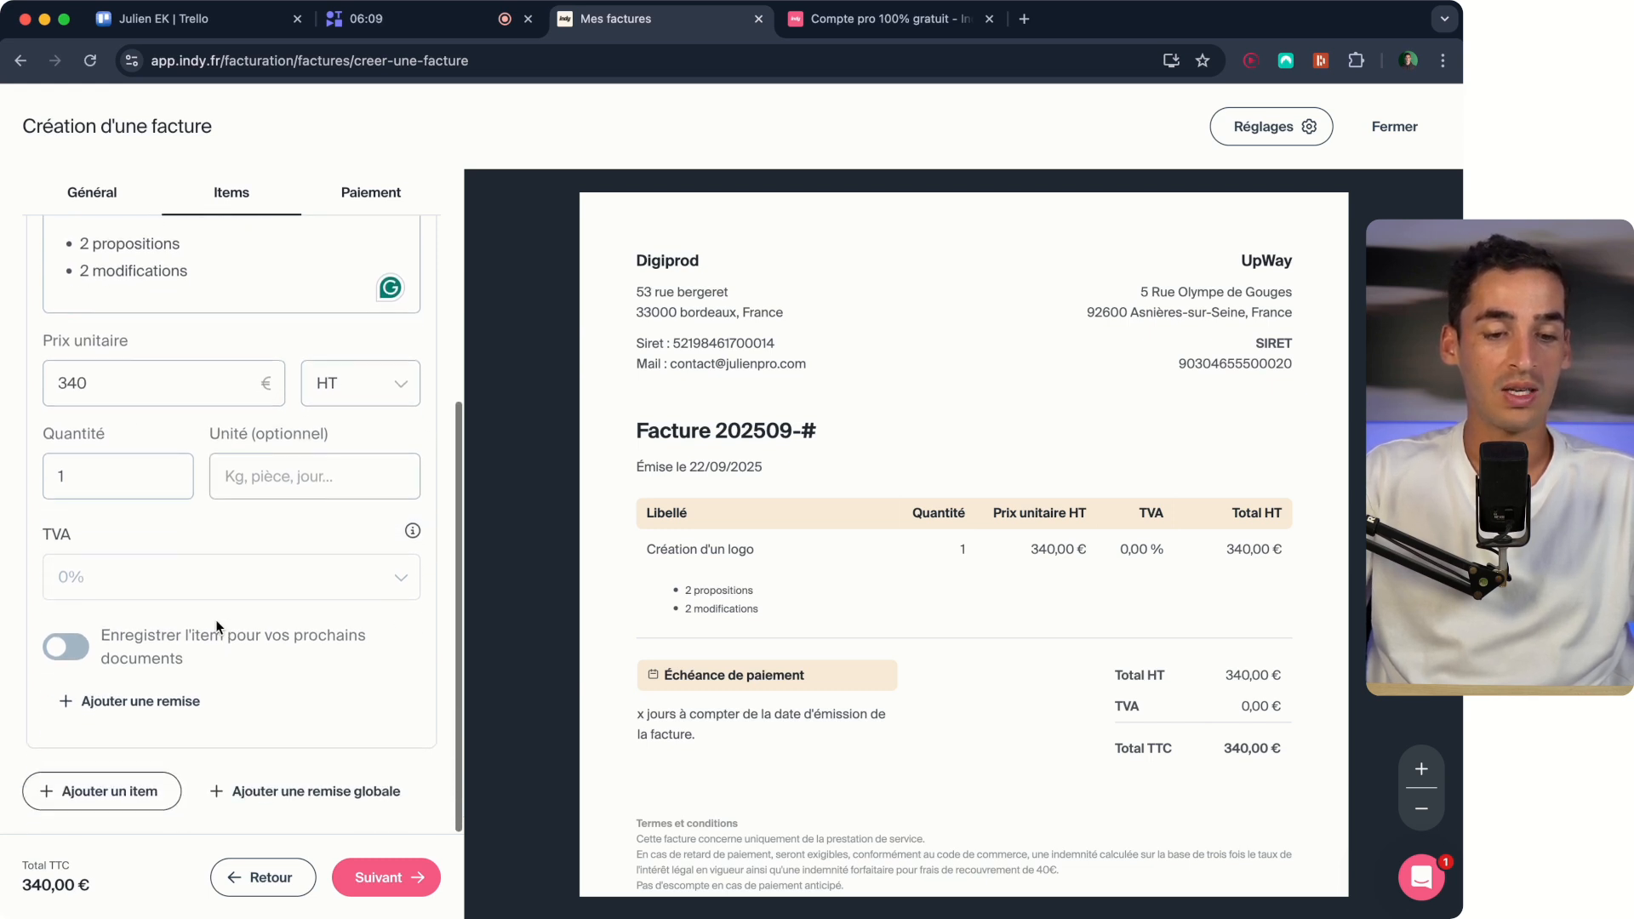
click(68, 790)
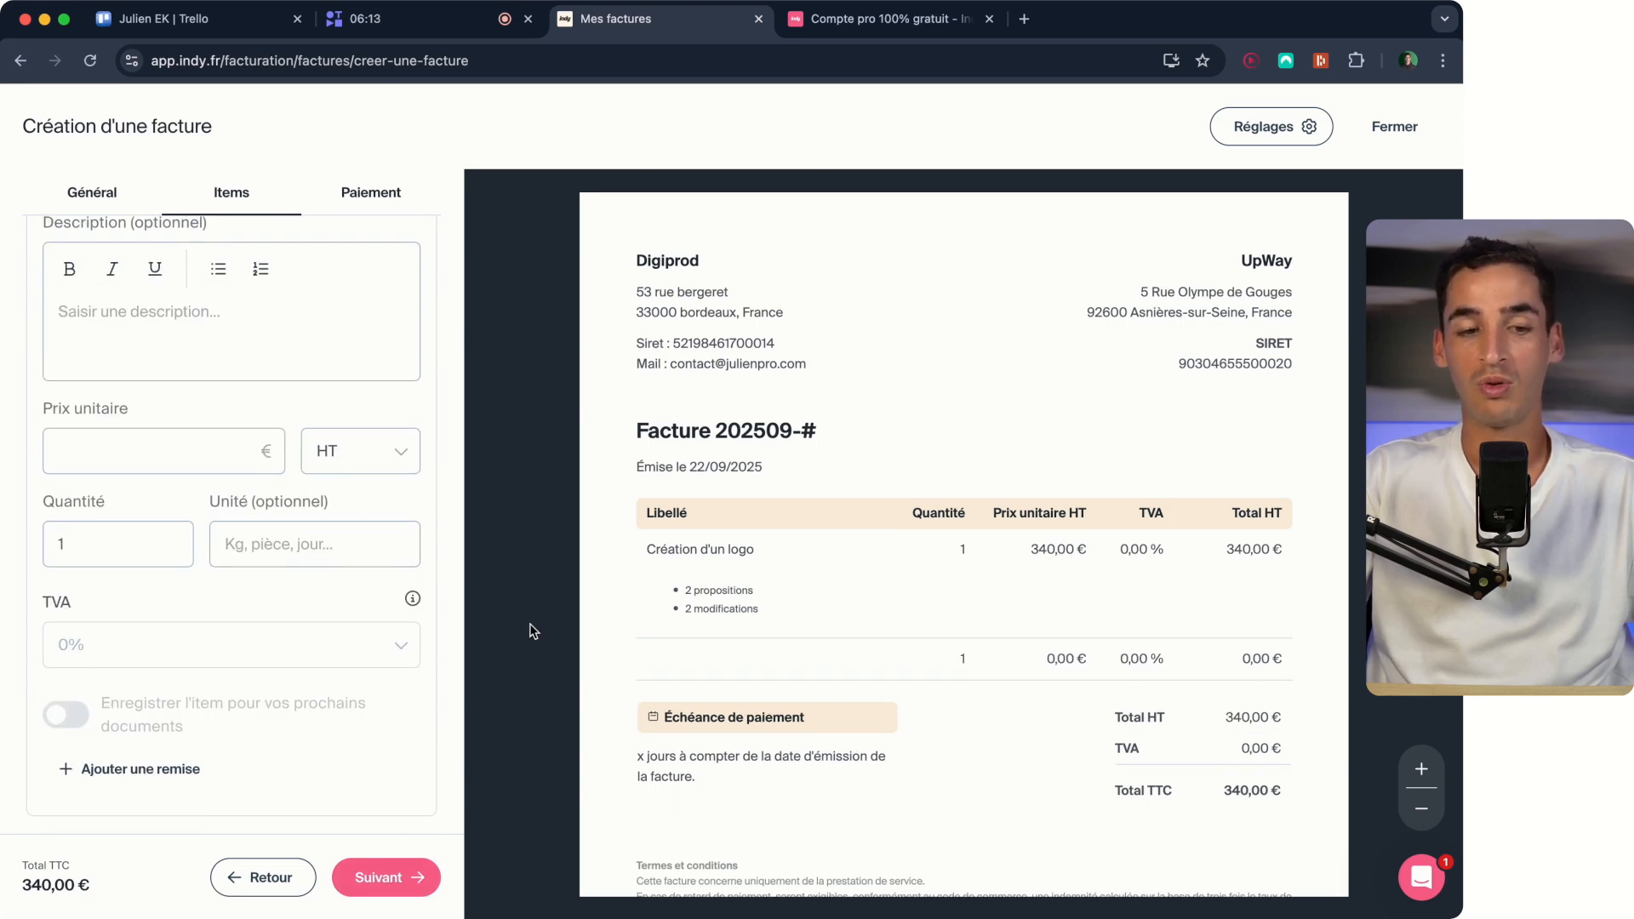
scroll(313, 558, up, 3)
click(120, 321)
text(Campagne publicitair)
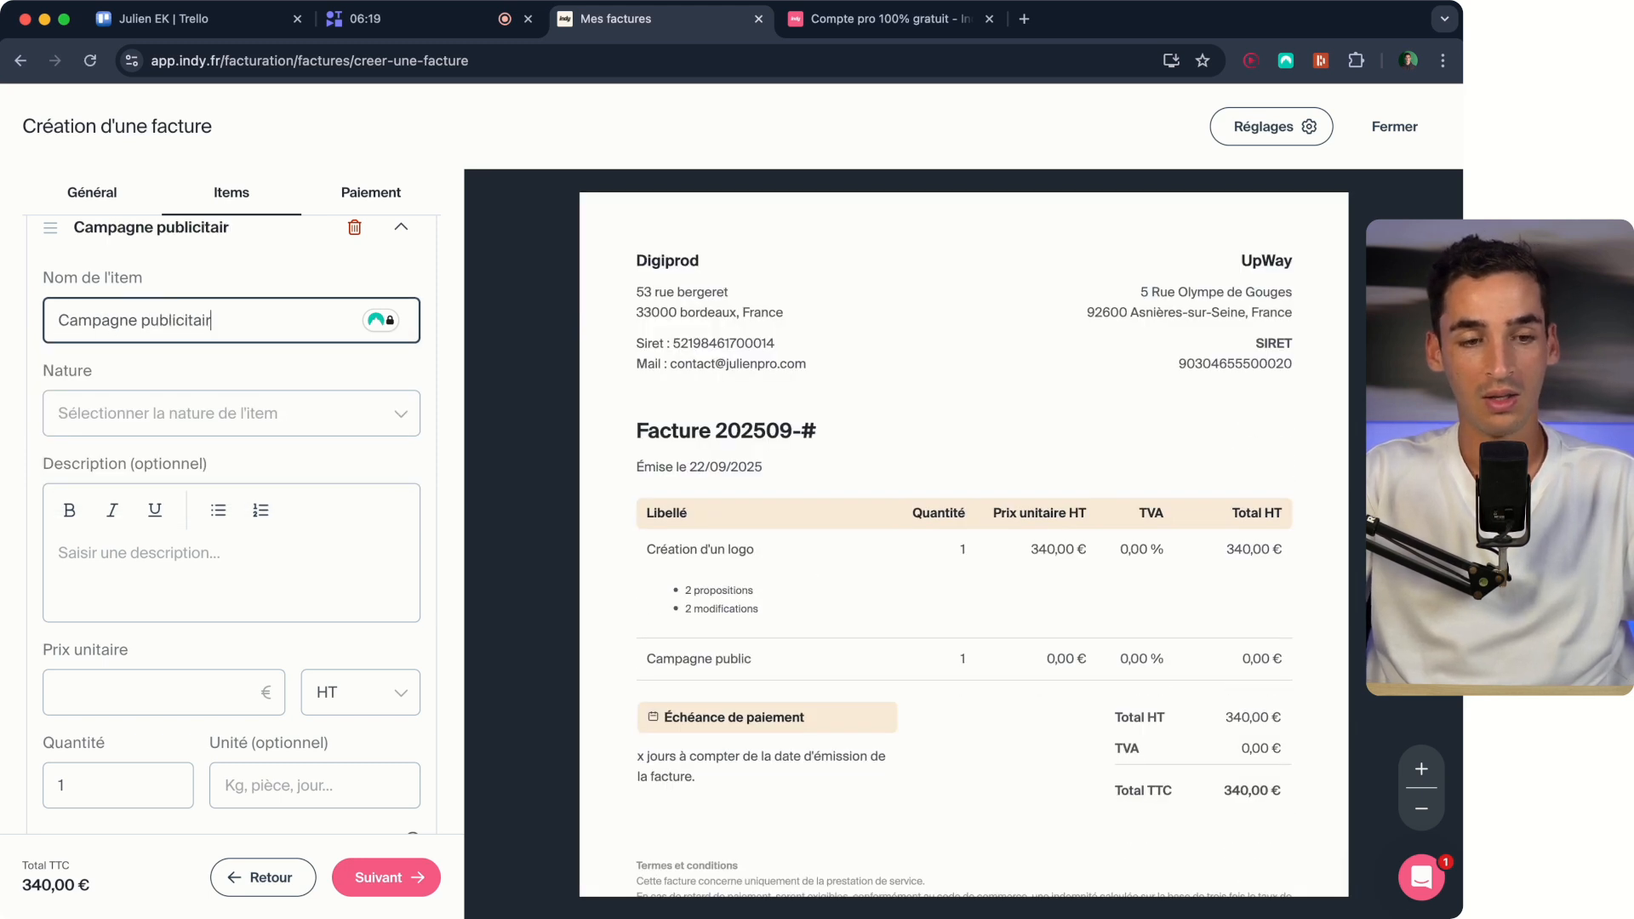
text(e facebook ads)
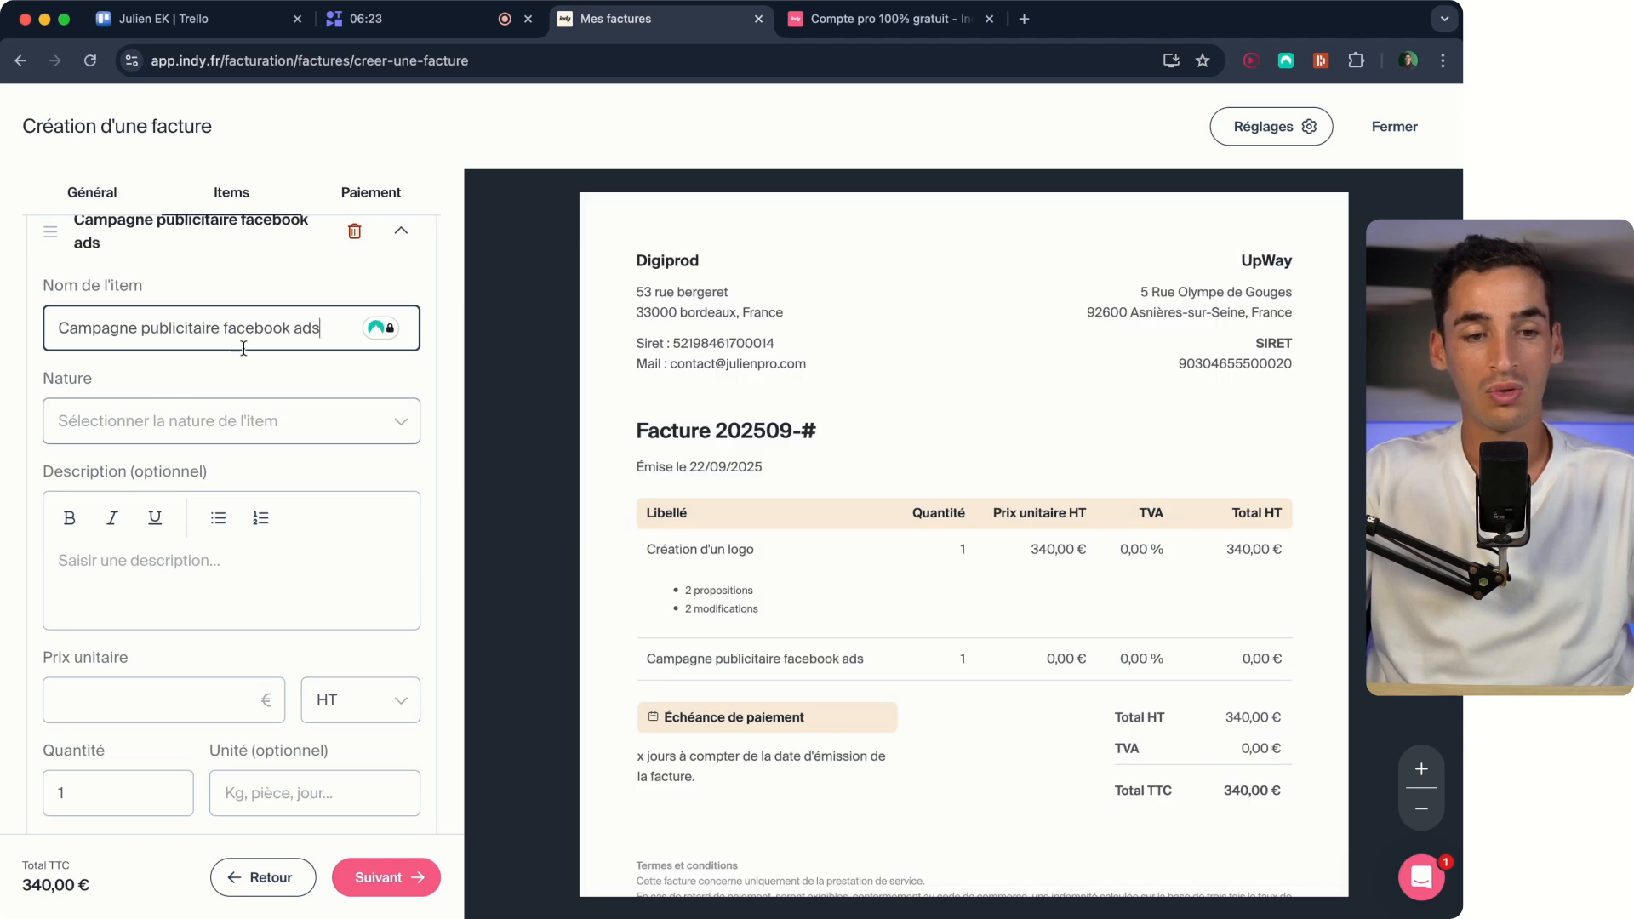
click(213, 421)
click(255, 469)
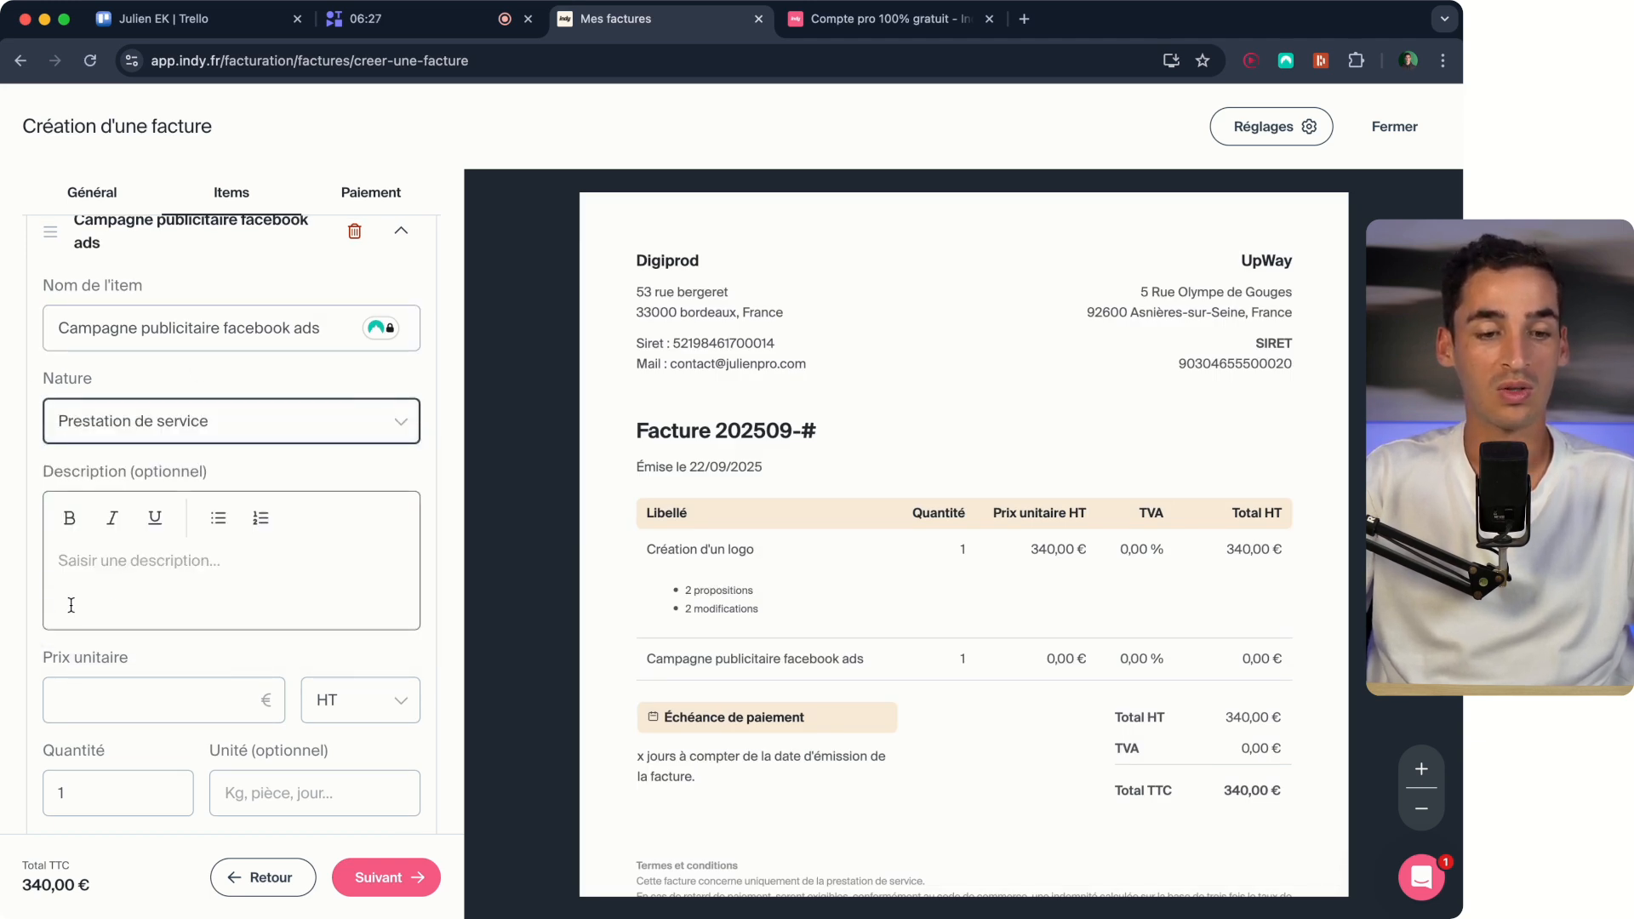
Set the advertising campaign item's unit price to 650 € and continue to the payment settings.
scroll(94, 629, down, 1)
click(79, 632)
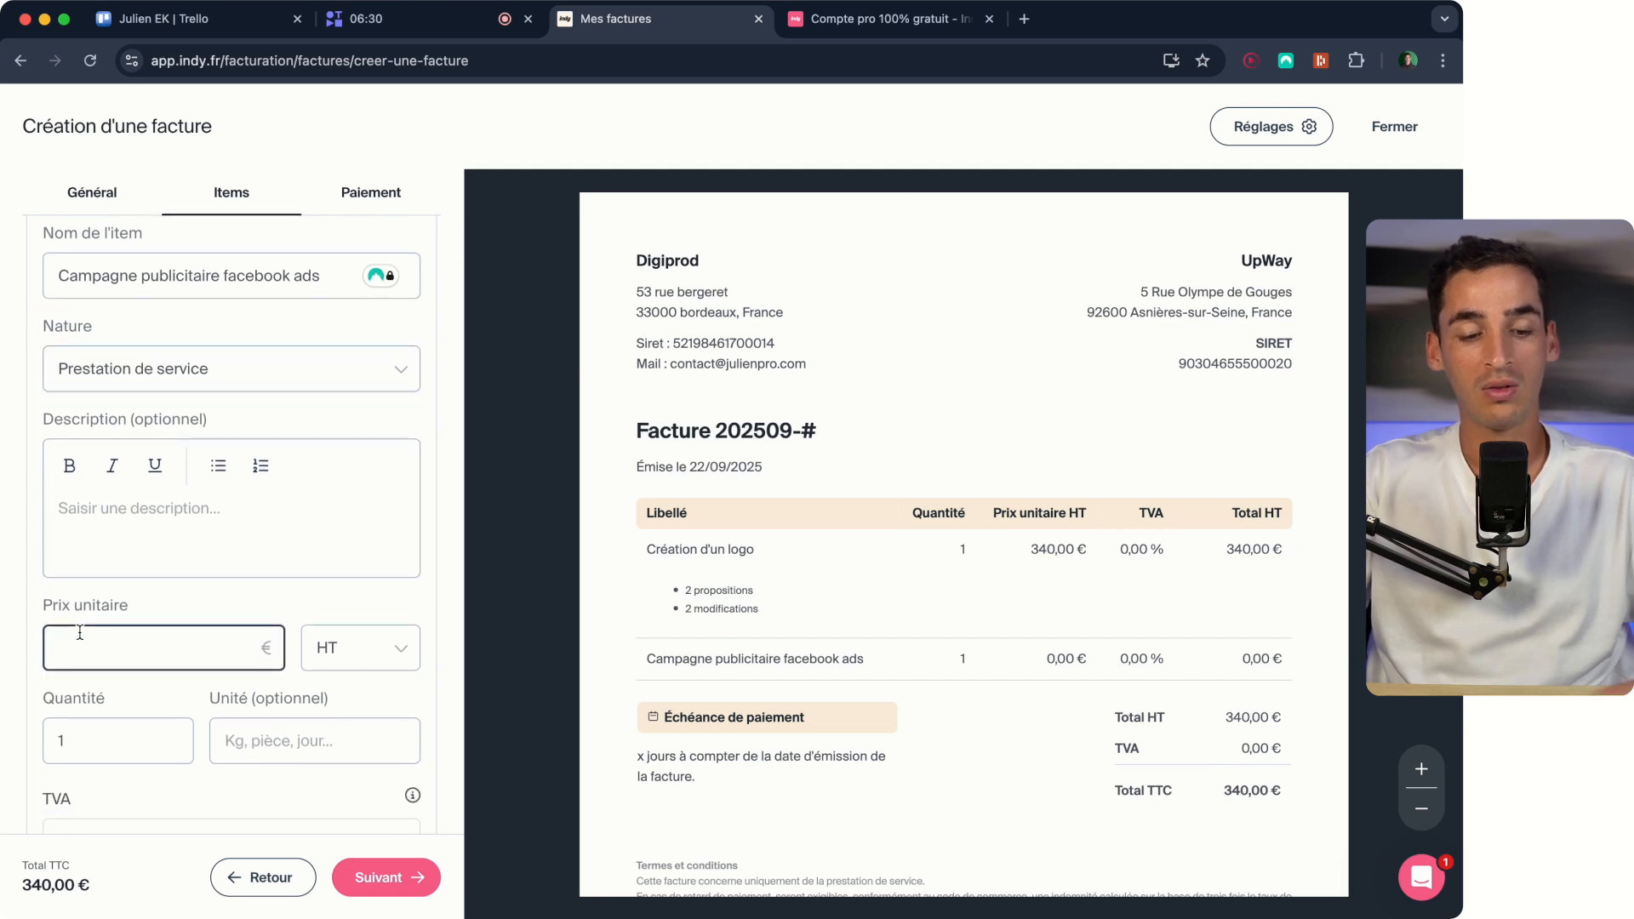
text(650)
scroll(349, 402, down, 3)
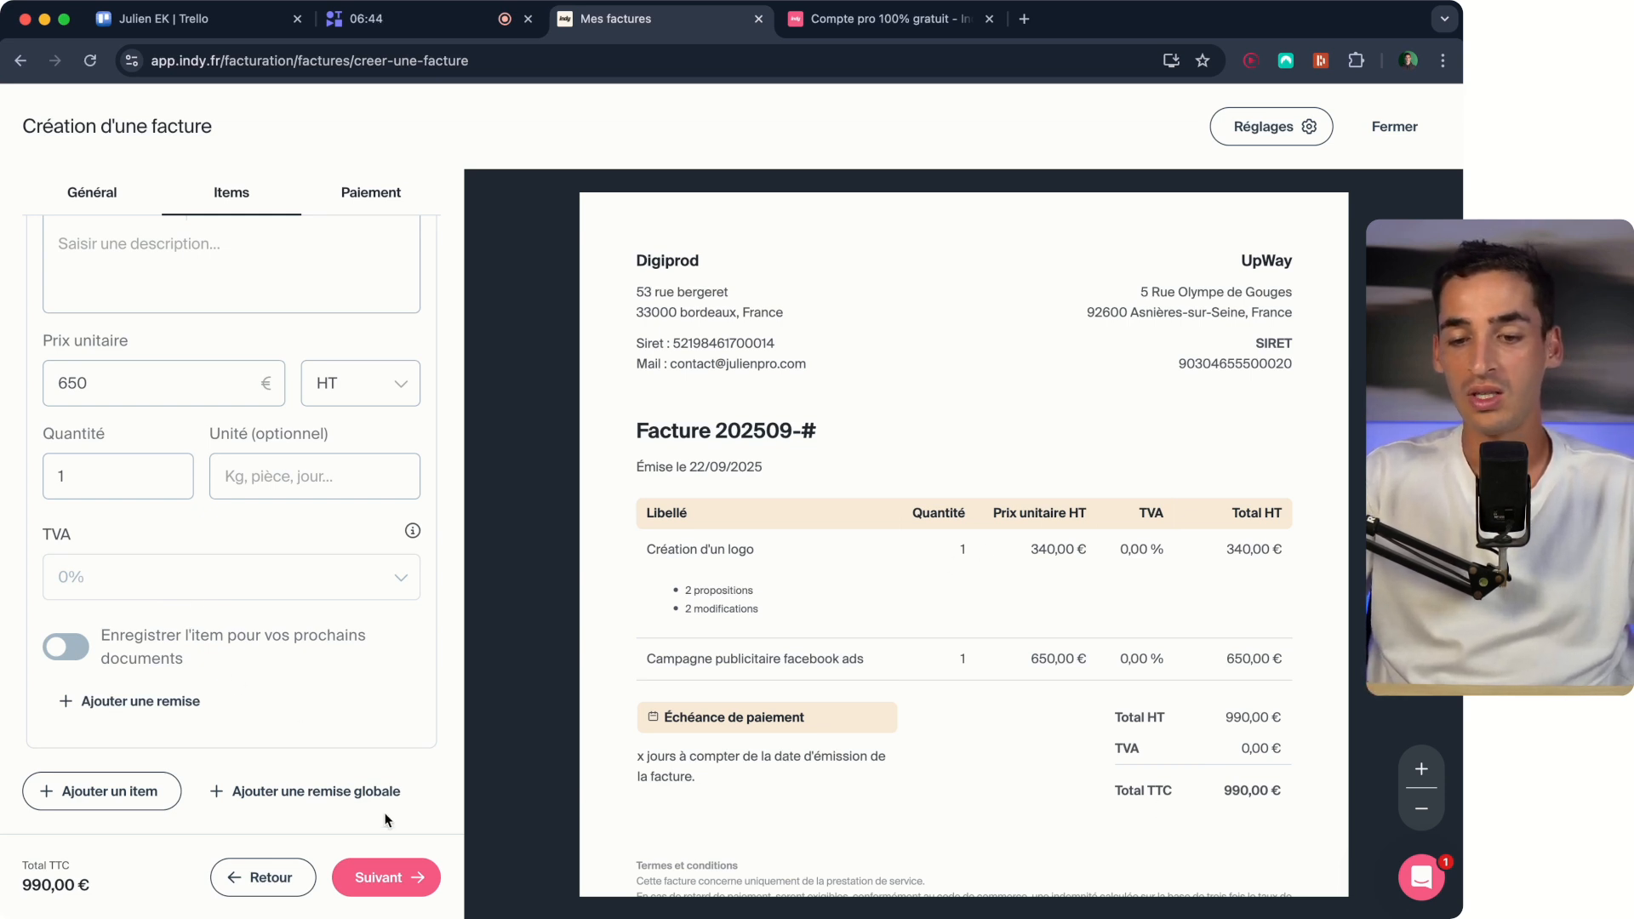
click(407, 880)
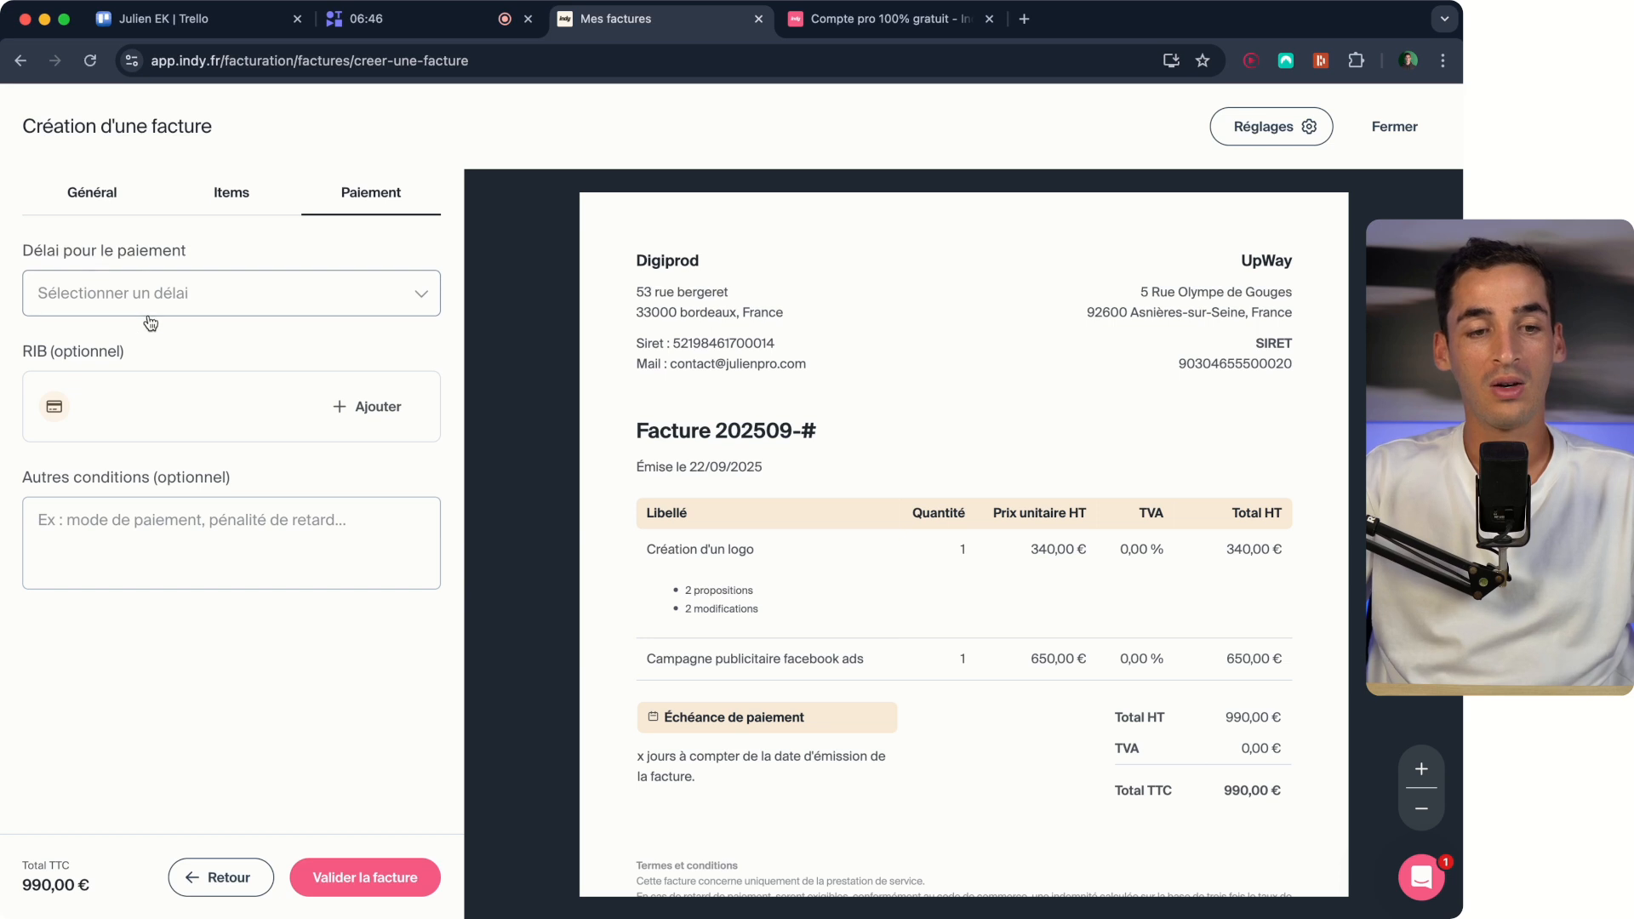
Choose Autre durée as the payment term and examine how its days can be counted.
click(178, 298)
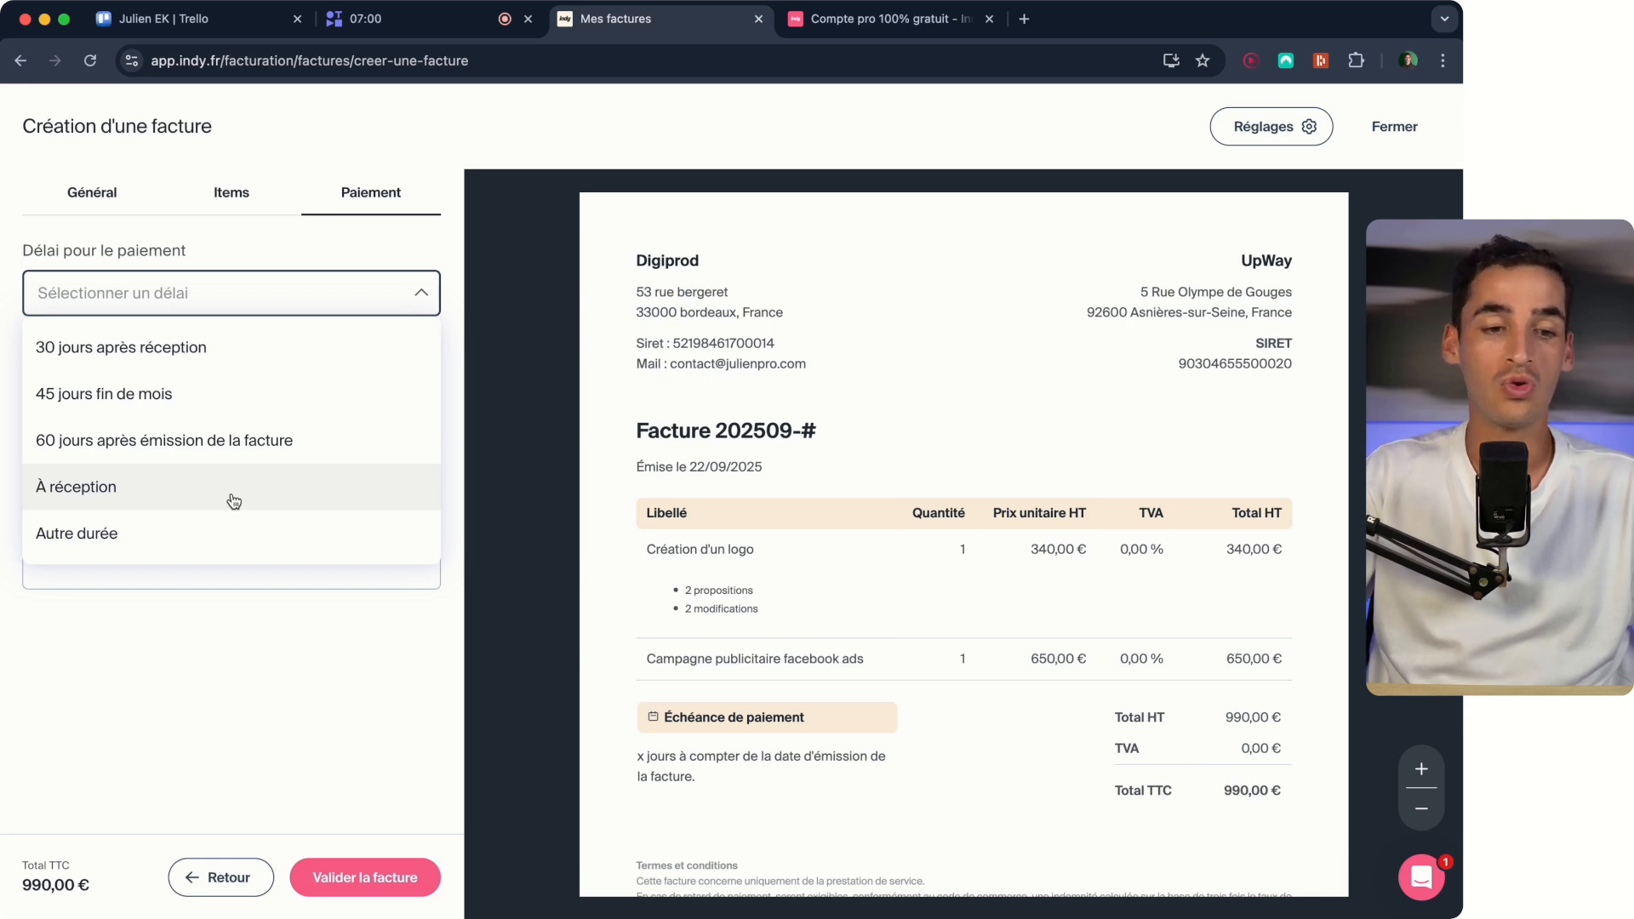
click(248, 549)
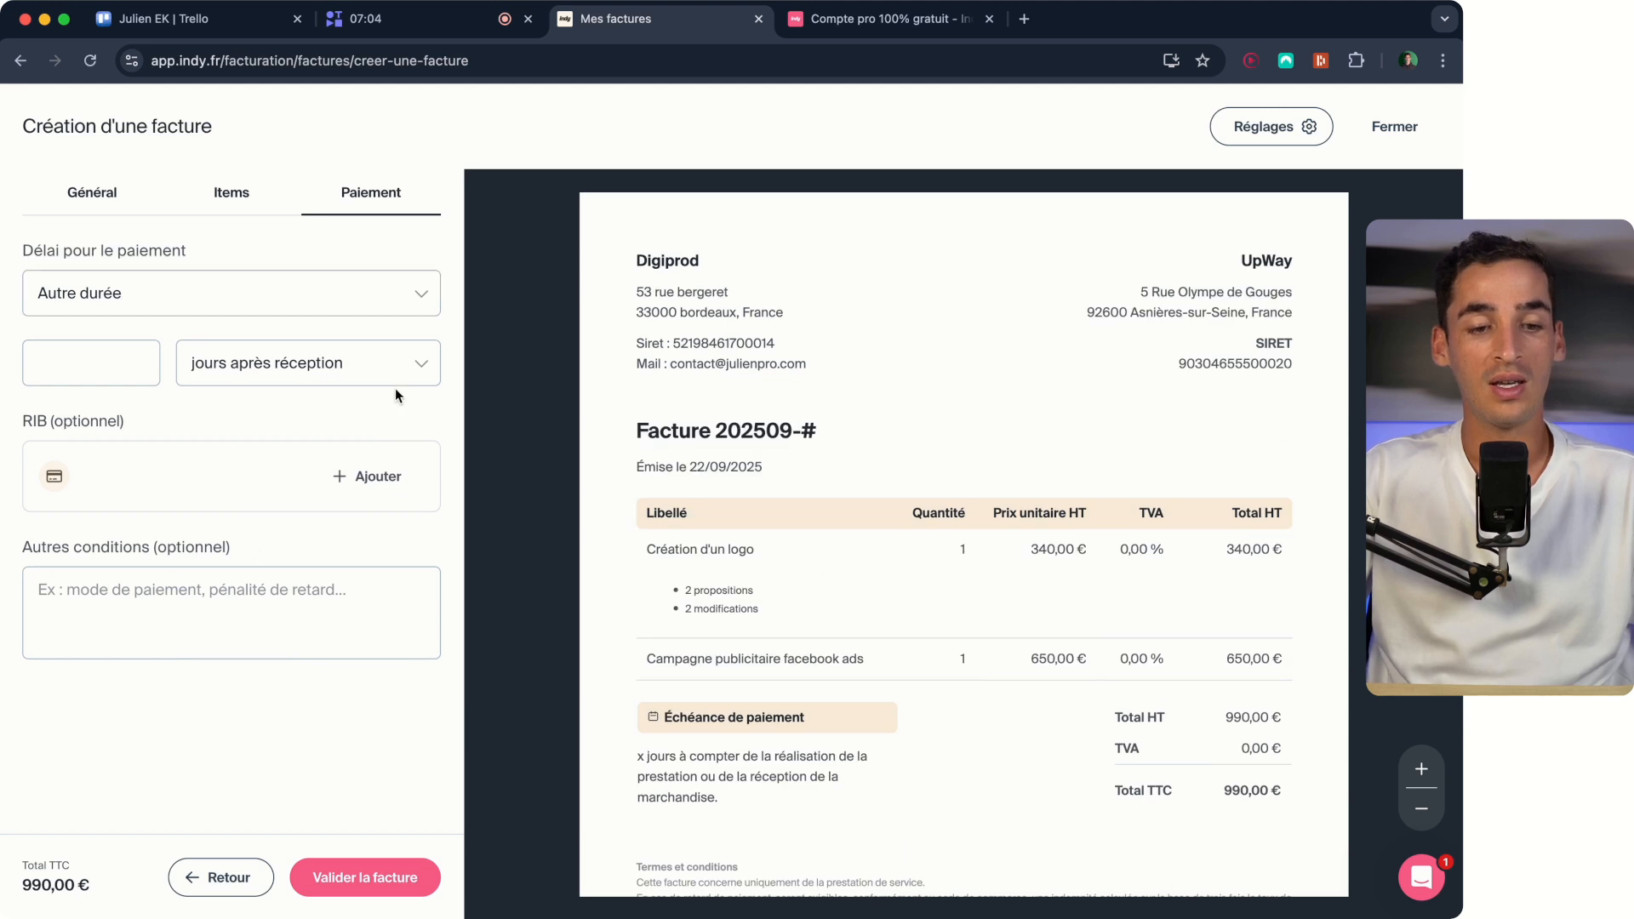
click(420, 355)
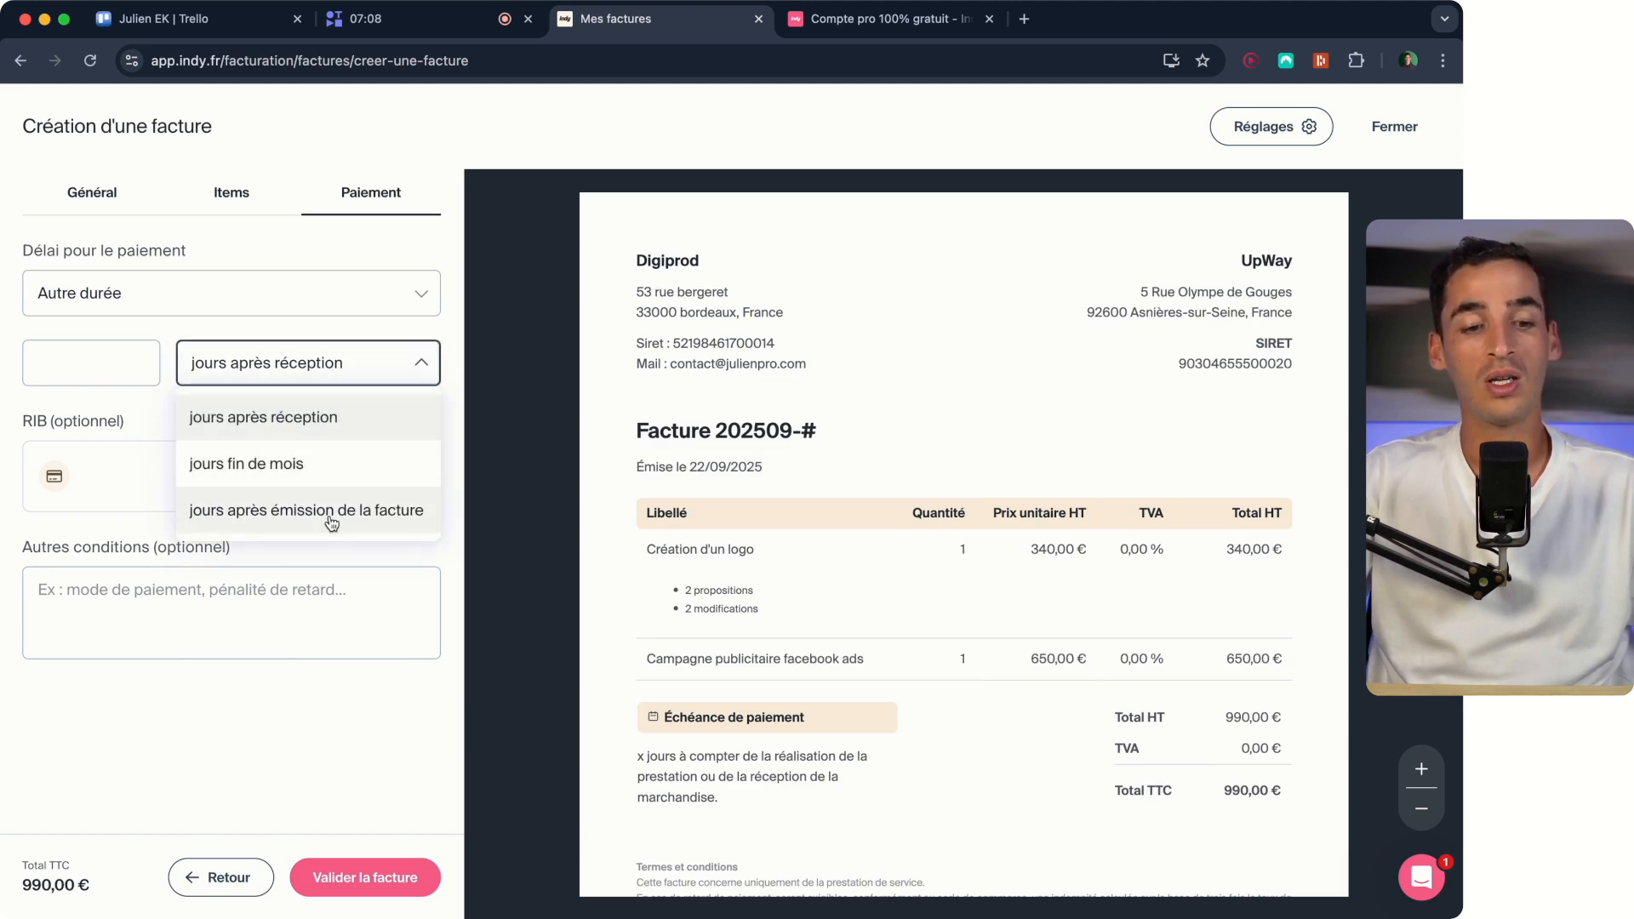
click(297, 374)
Set the payment term to 30 jours après réception and check the due-date wording in the invoice preview.
click(280, 272)
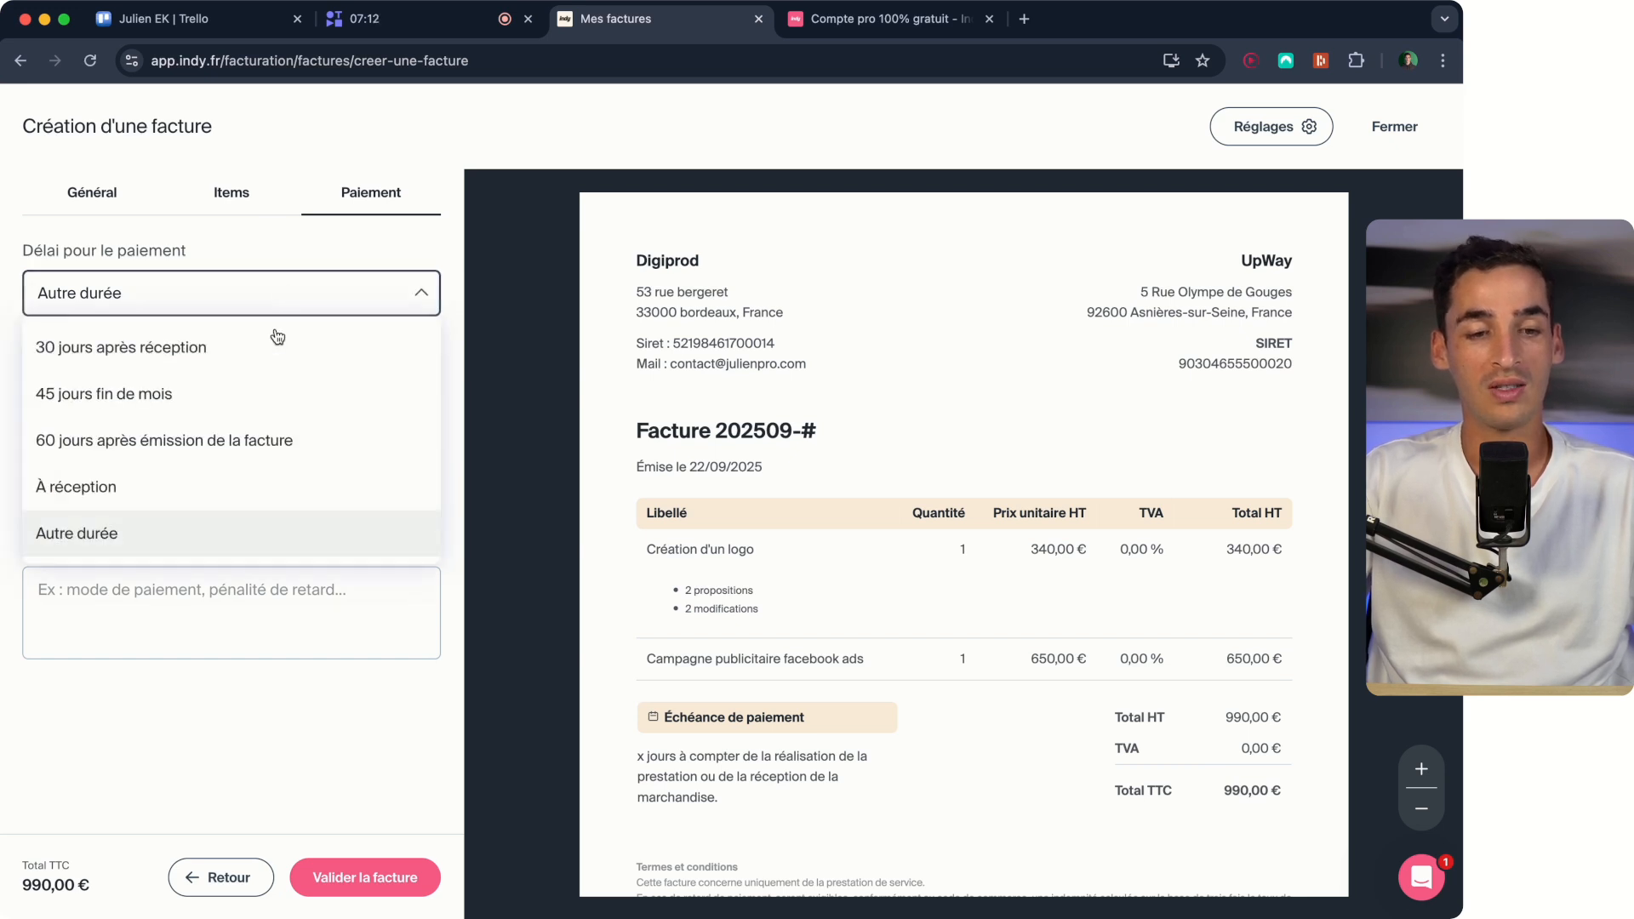
click(212, 370)
scroll(691, 746, down, 1)
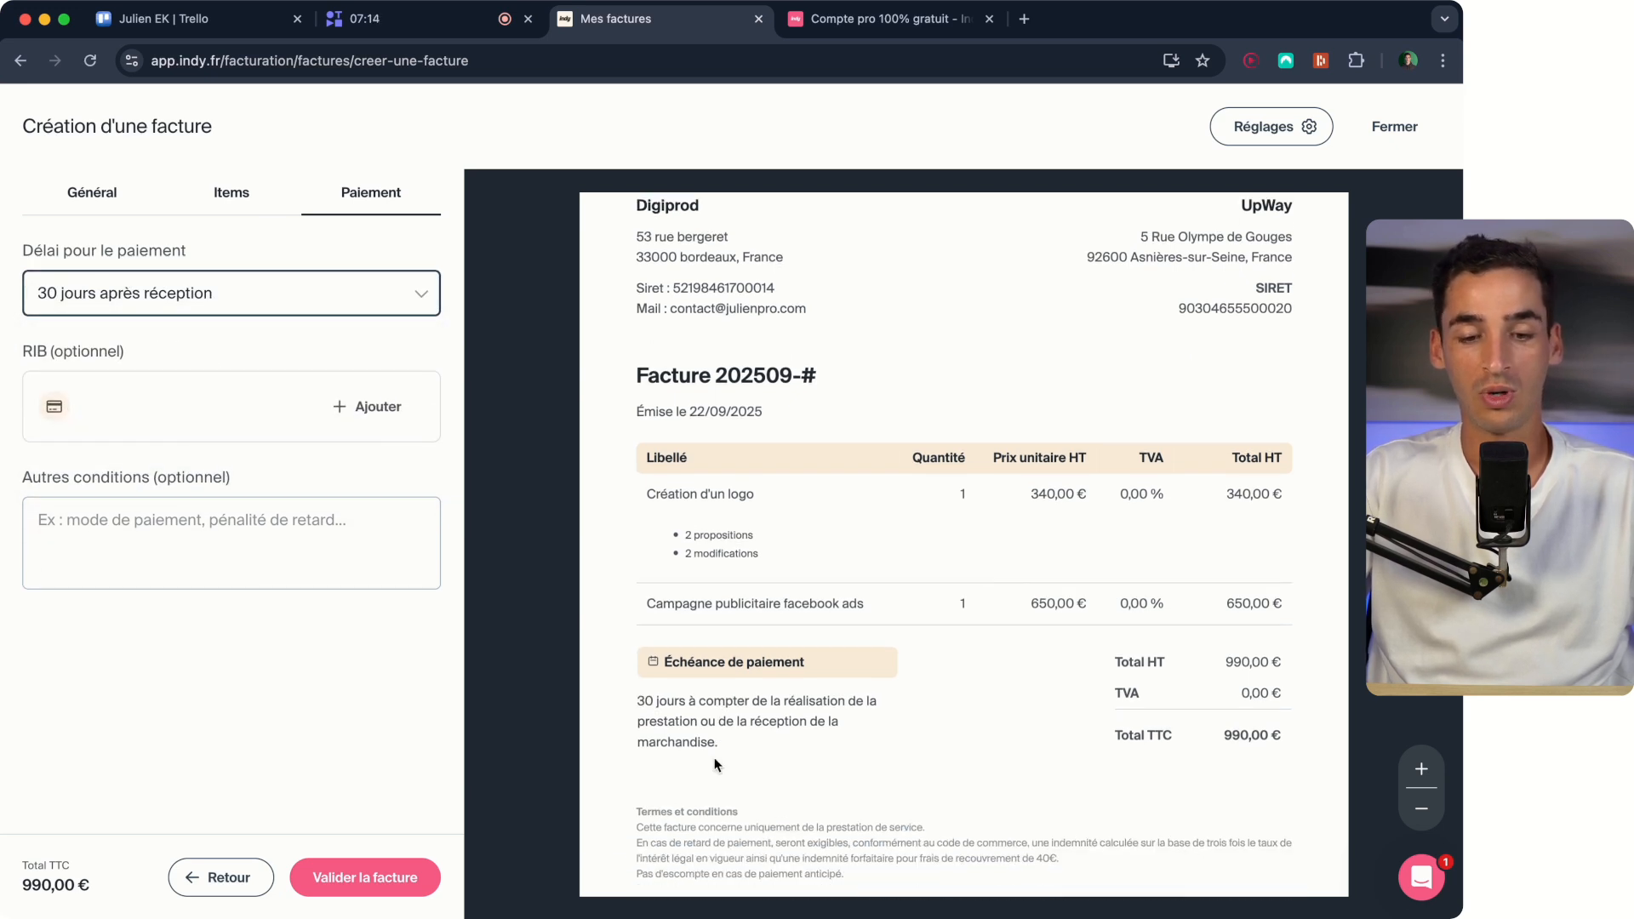
triple_click(689, 711)
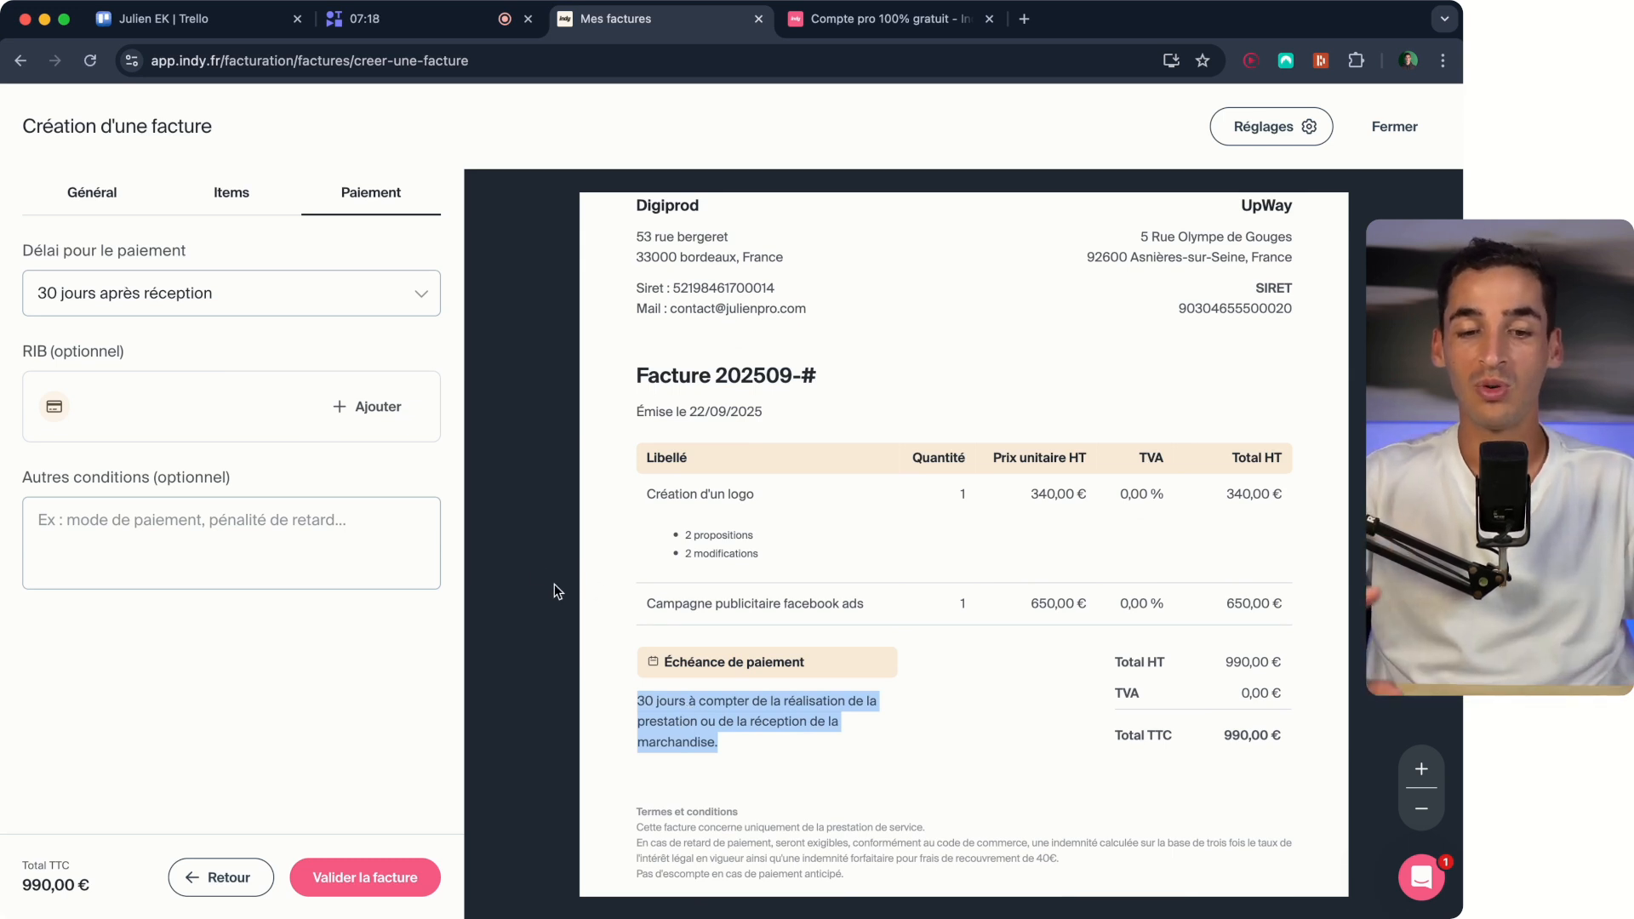
click(806, 682)
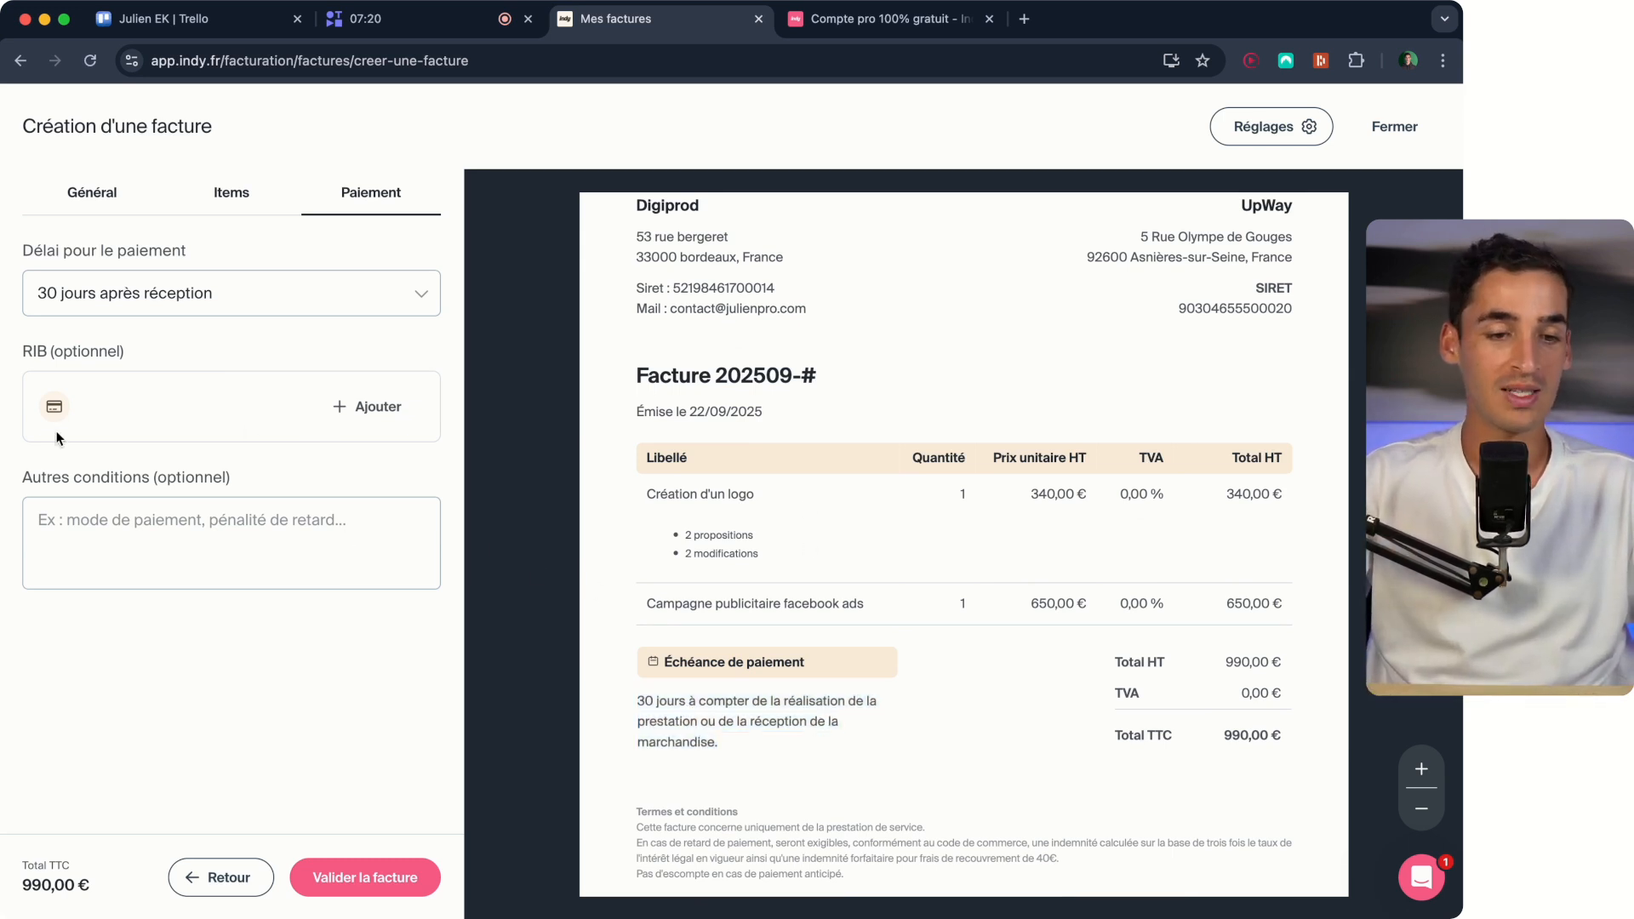
Examine the Termes et conditions text at the end of the invoice preview.
scroll(660, 441, up, 1)
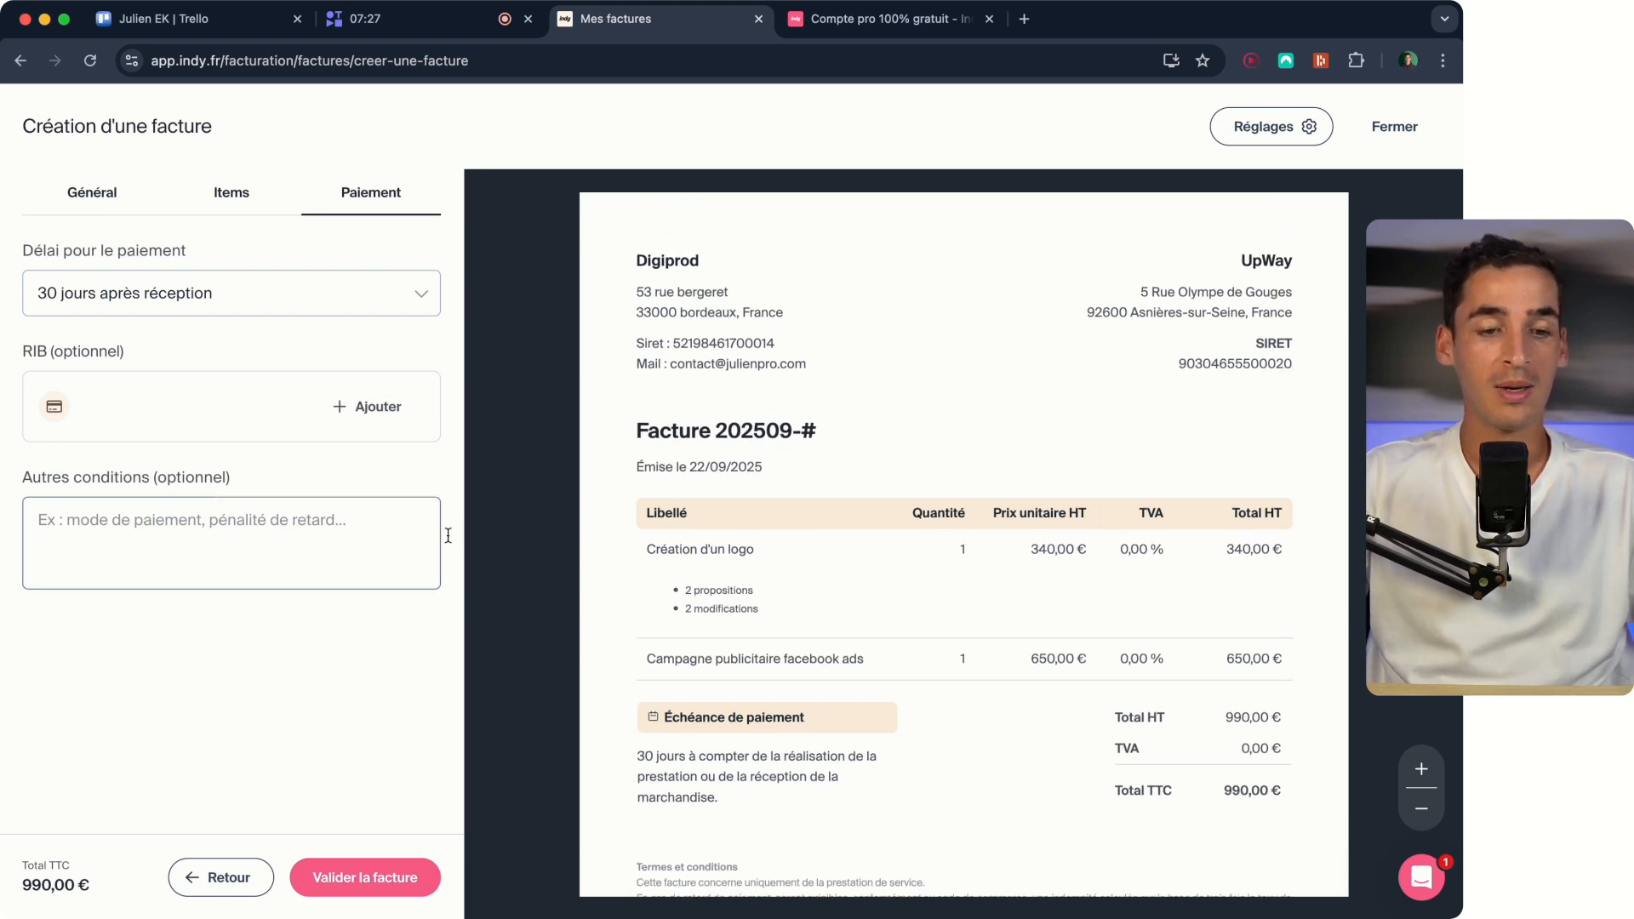
scroll(650, 598, down, 1)
scroll(649, 598, down, 2)
drag(849, 755, 639, 684)
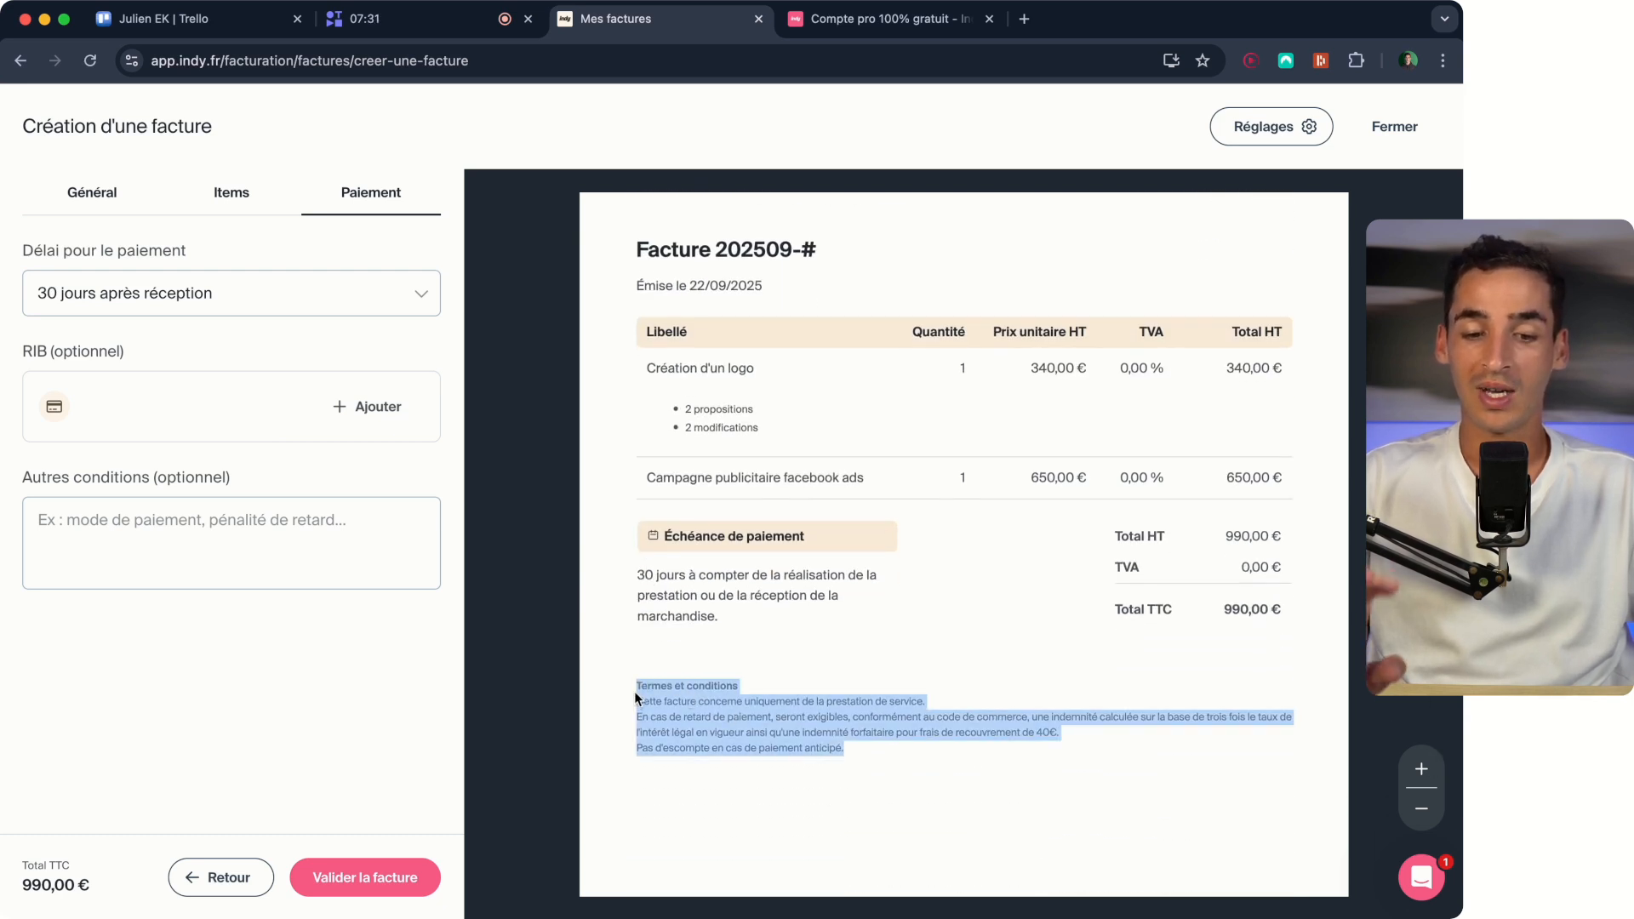
click(634, 691)
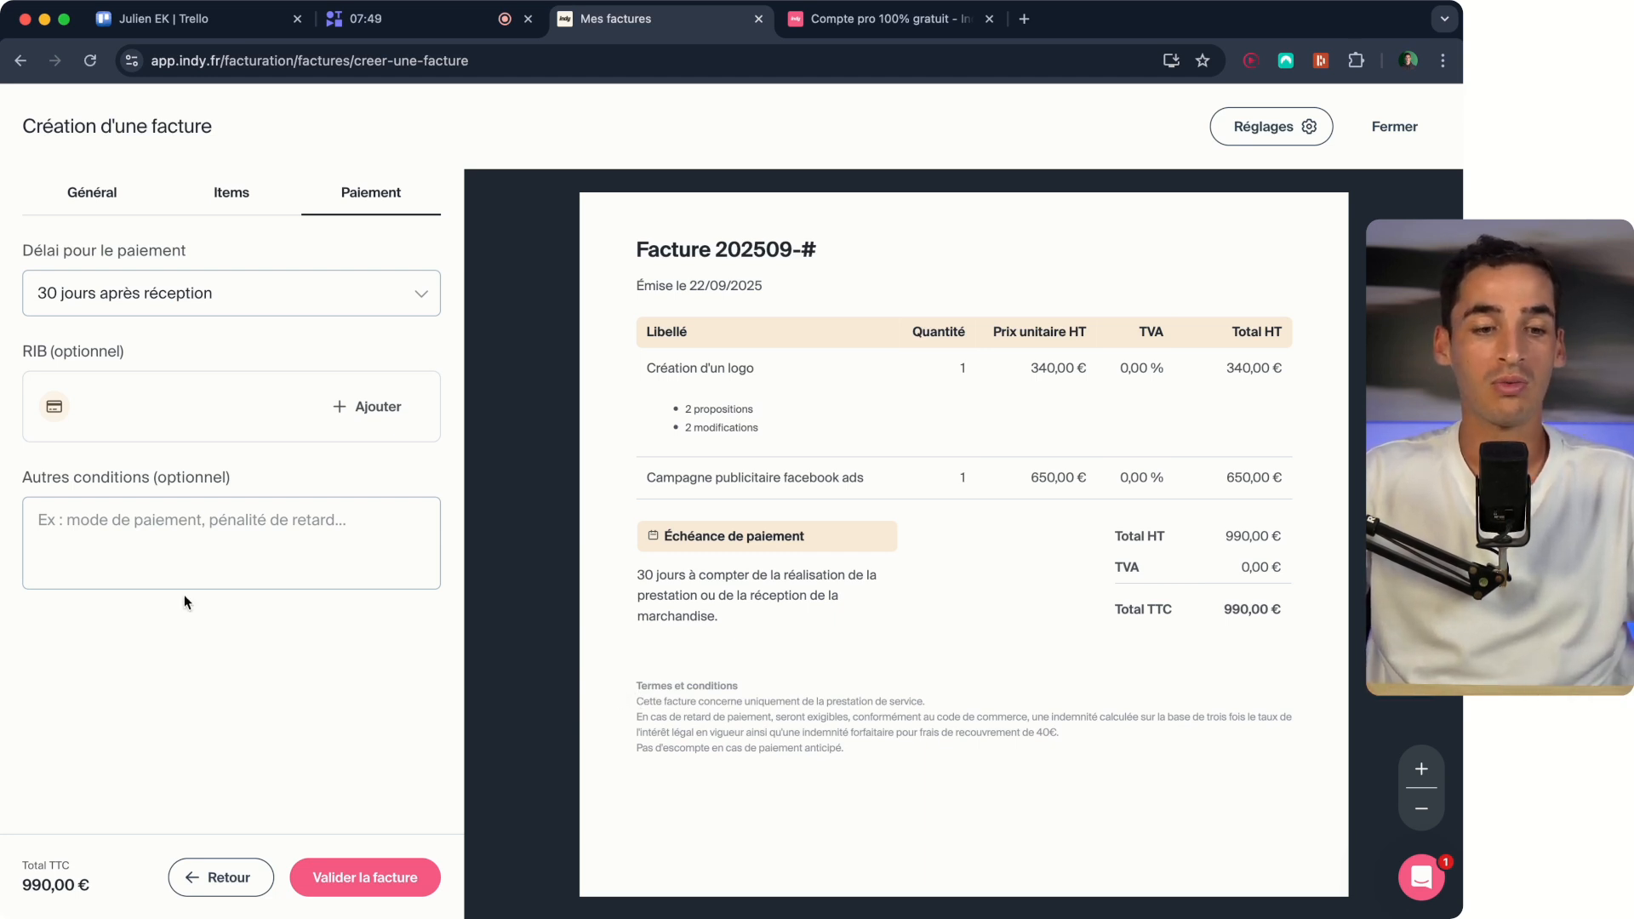
Enter the sample text "oijdvvijo" as the invoice's other conditions and clear it again.
click(110, 534)
text(oijdvvijo)
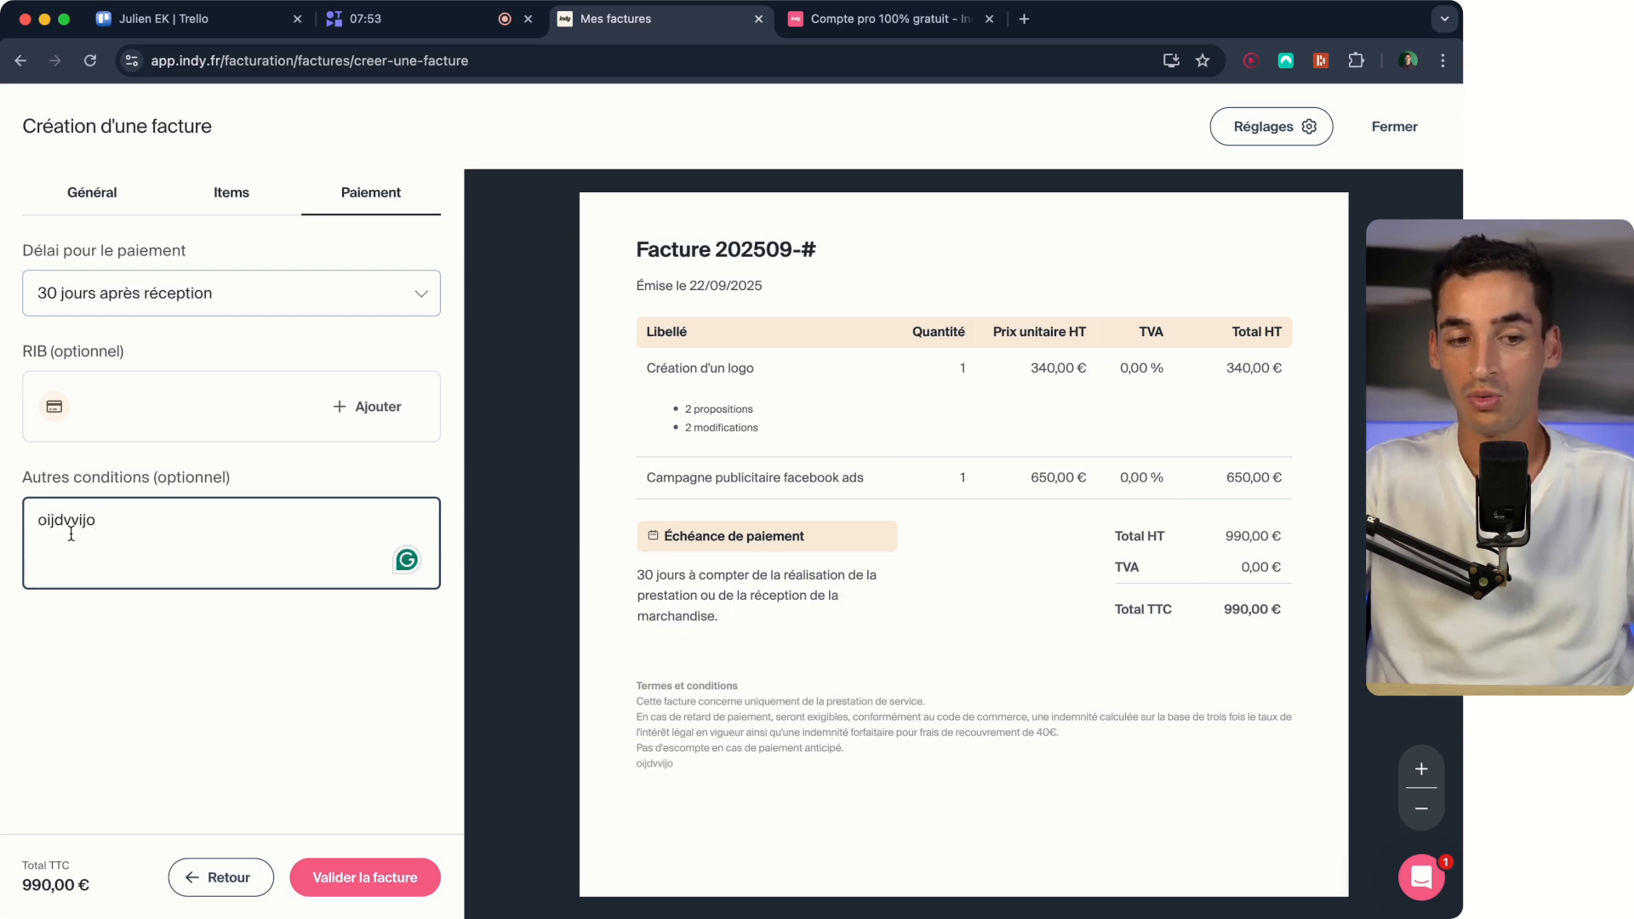
double_click(72, 532)
key(BackSpace)
Review the invoice's validation summary without validating it, and save the invoice as a draft instead.
click(348, 876)
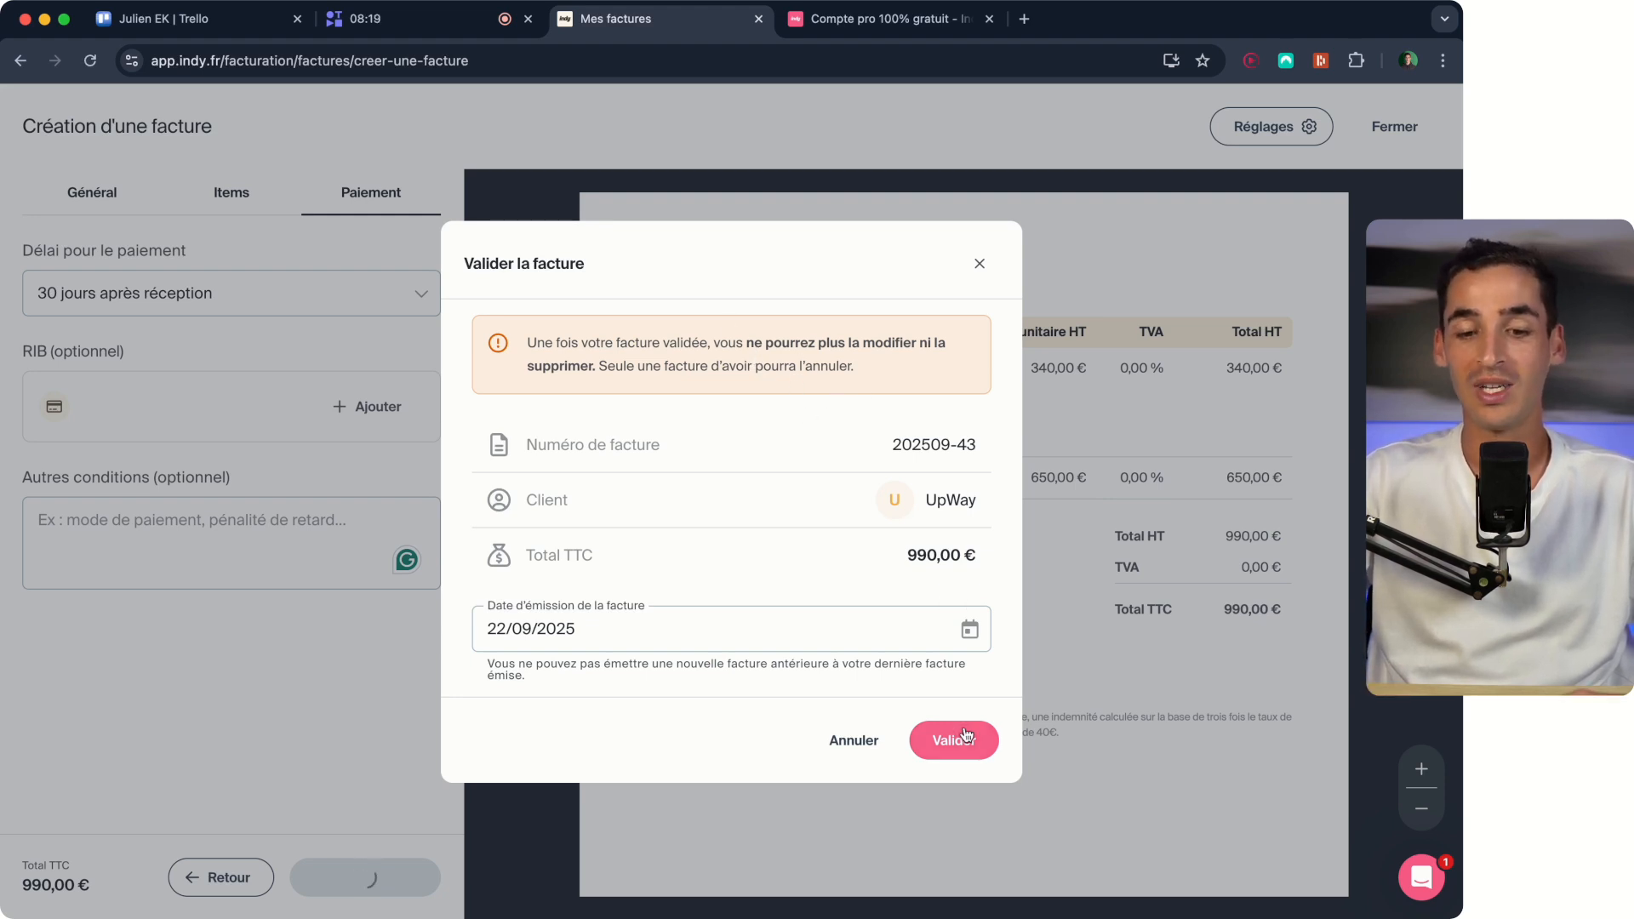
click(871, 755)
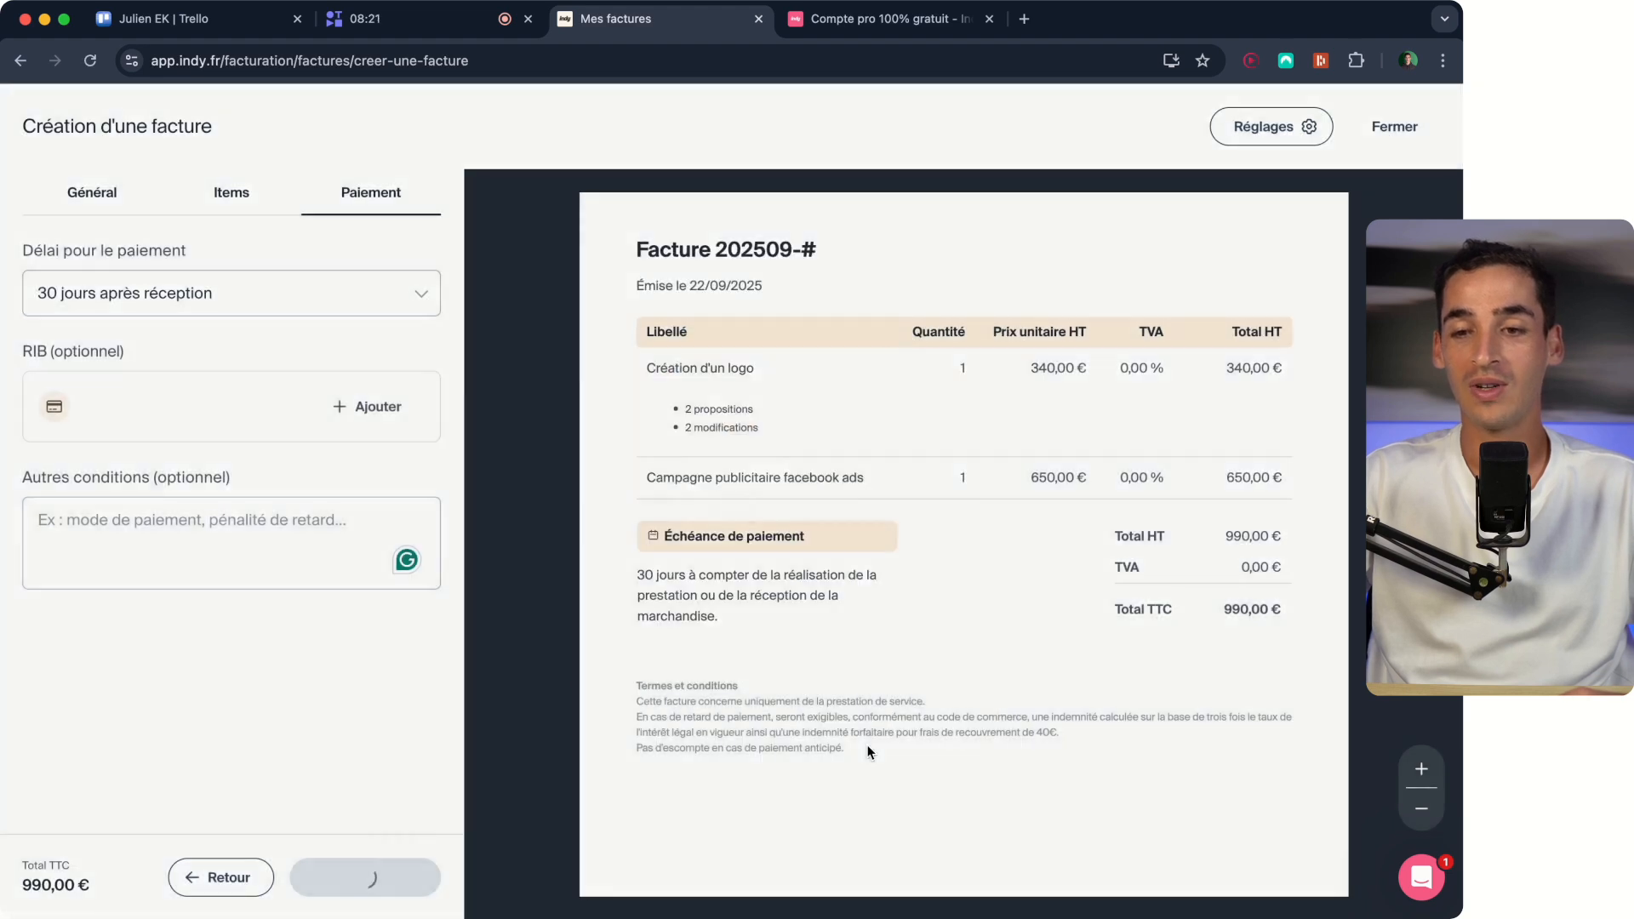
click(1407, 128)
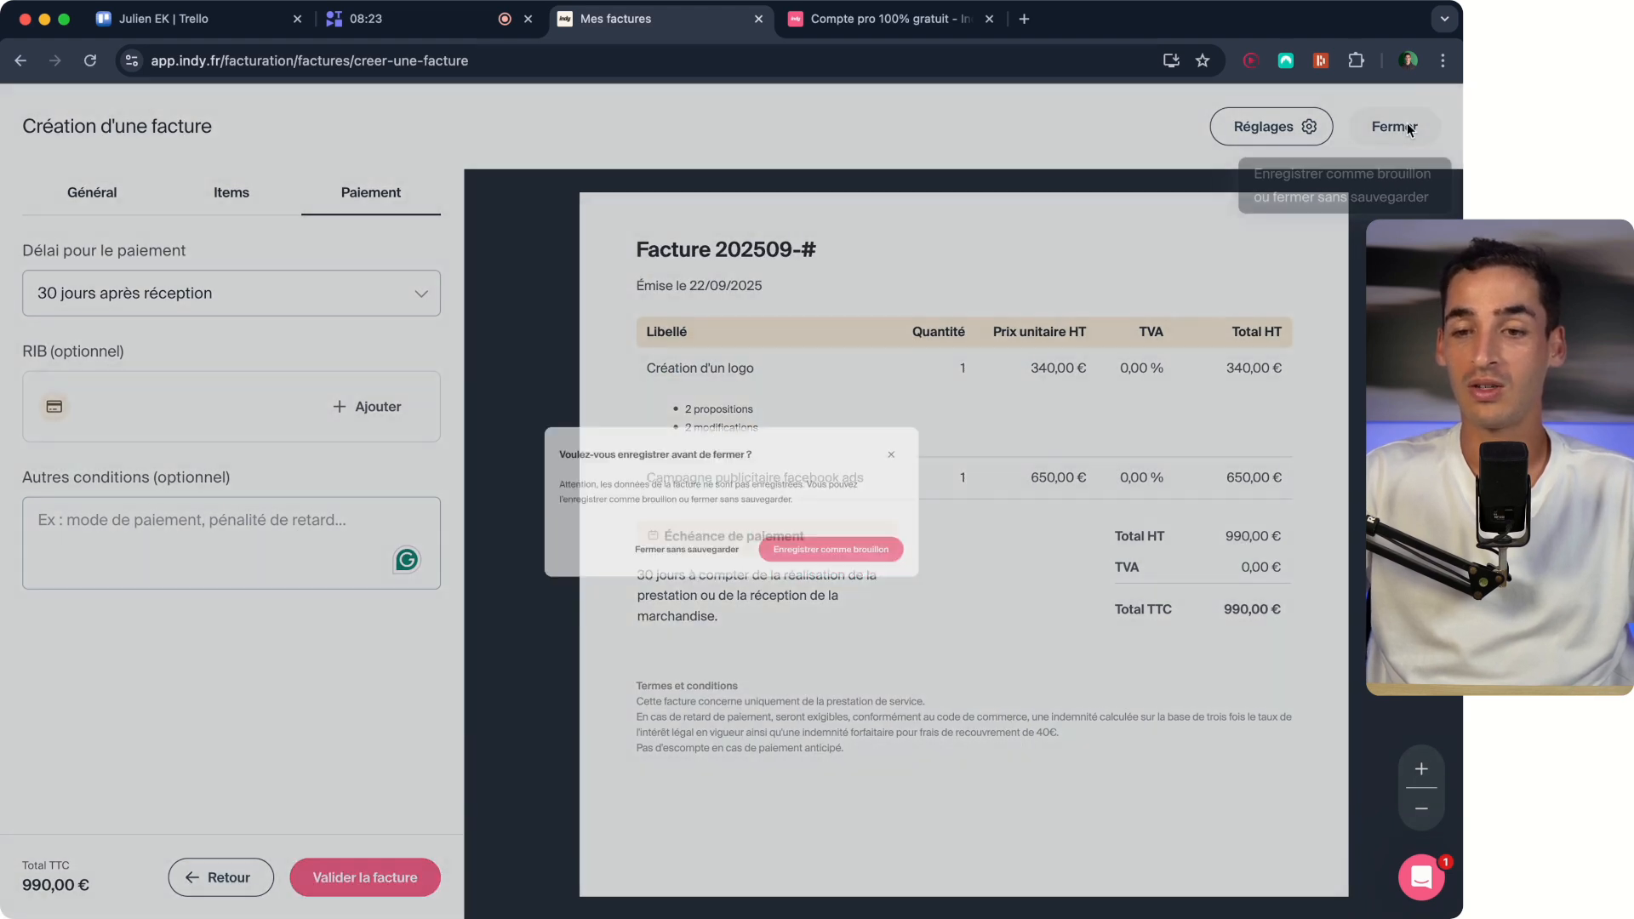
click(854, 562)
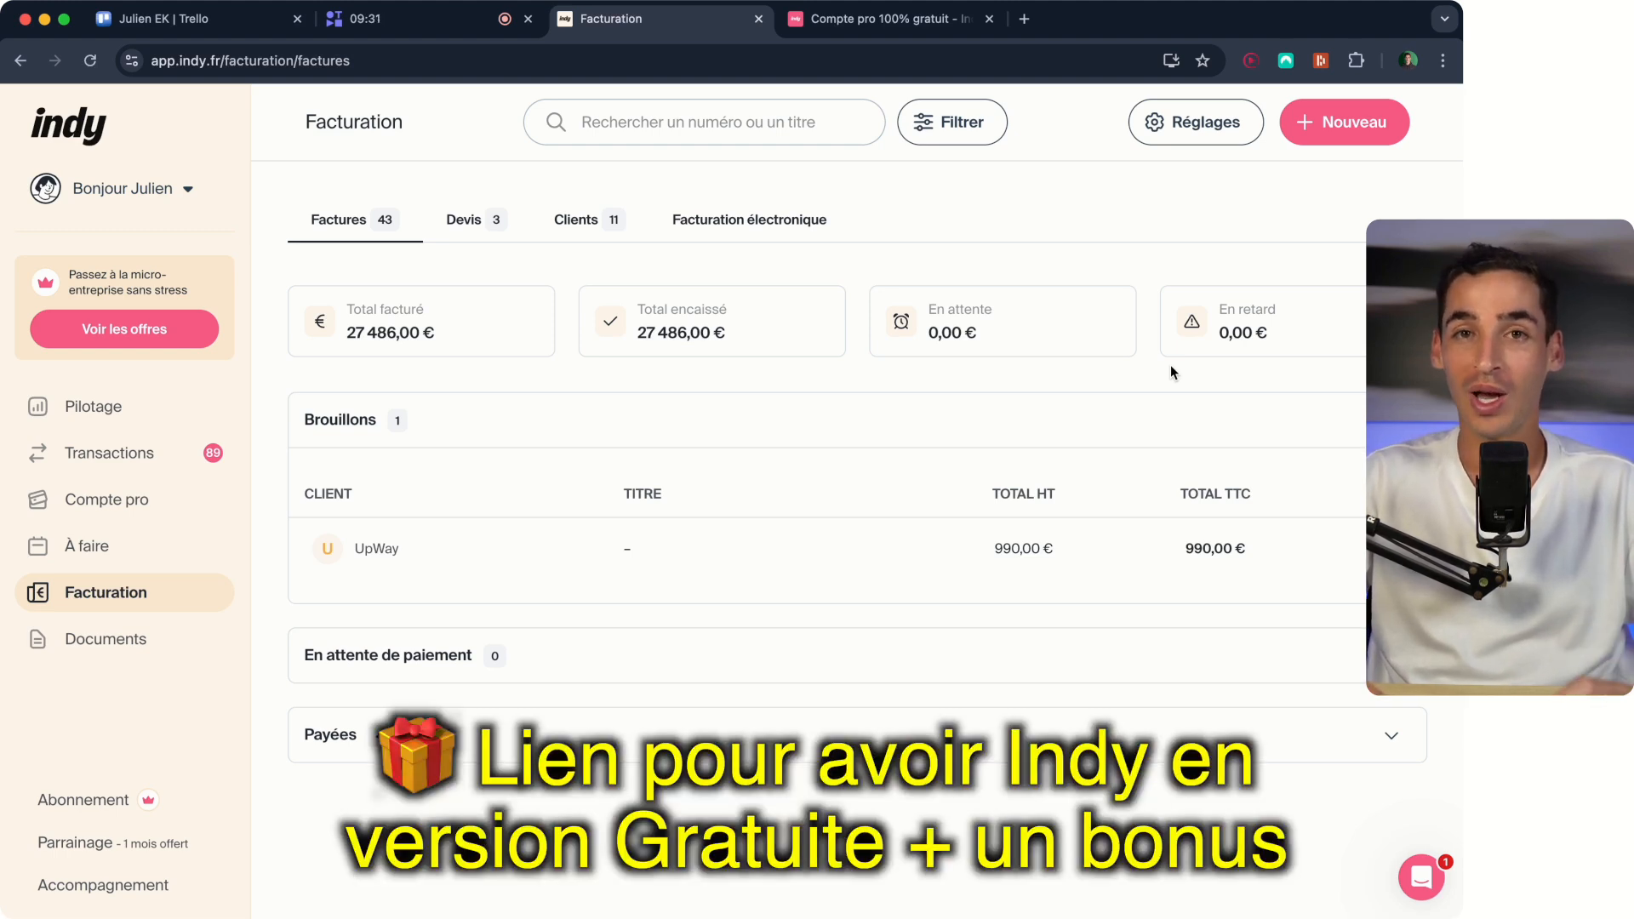
View the already open page about Indy's free pro account and return to the invoice list.
click(910, 24)
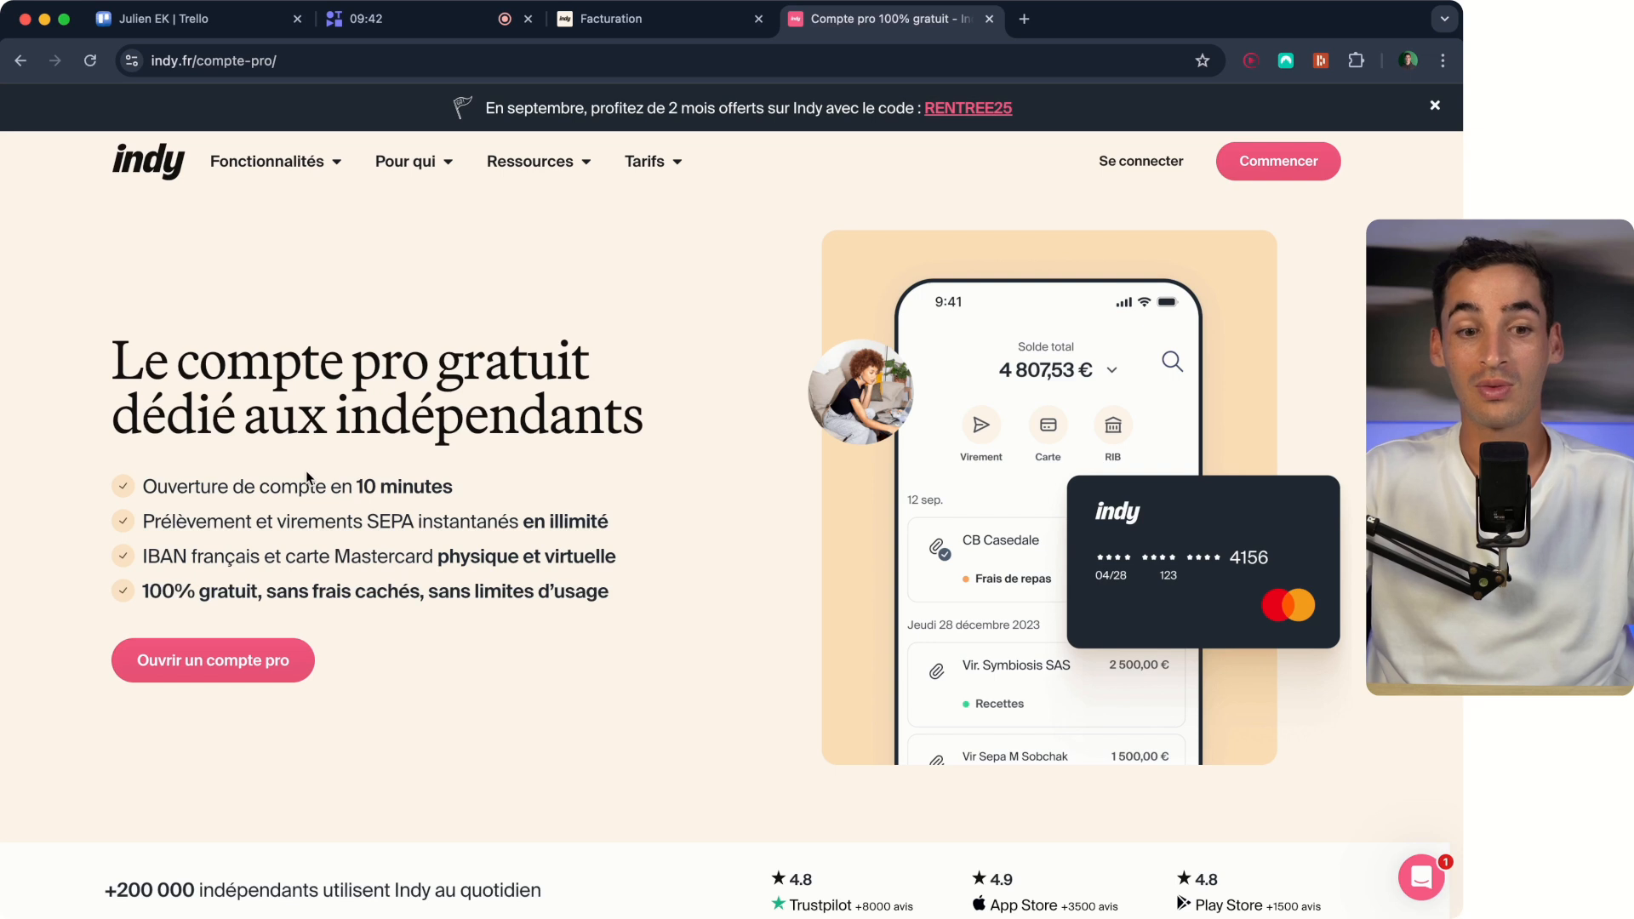
key(ctrl+shift+Tab)
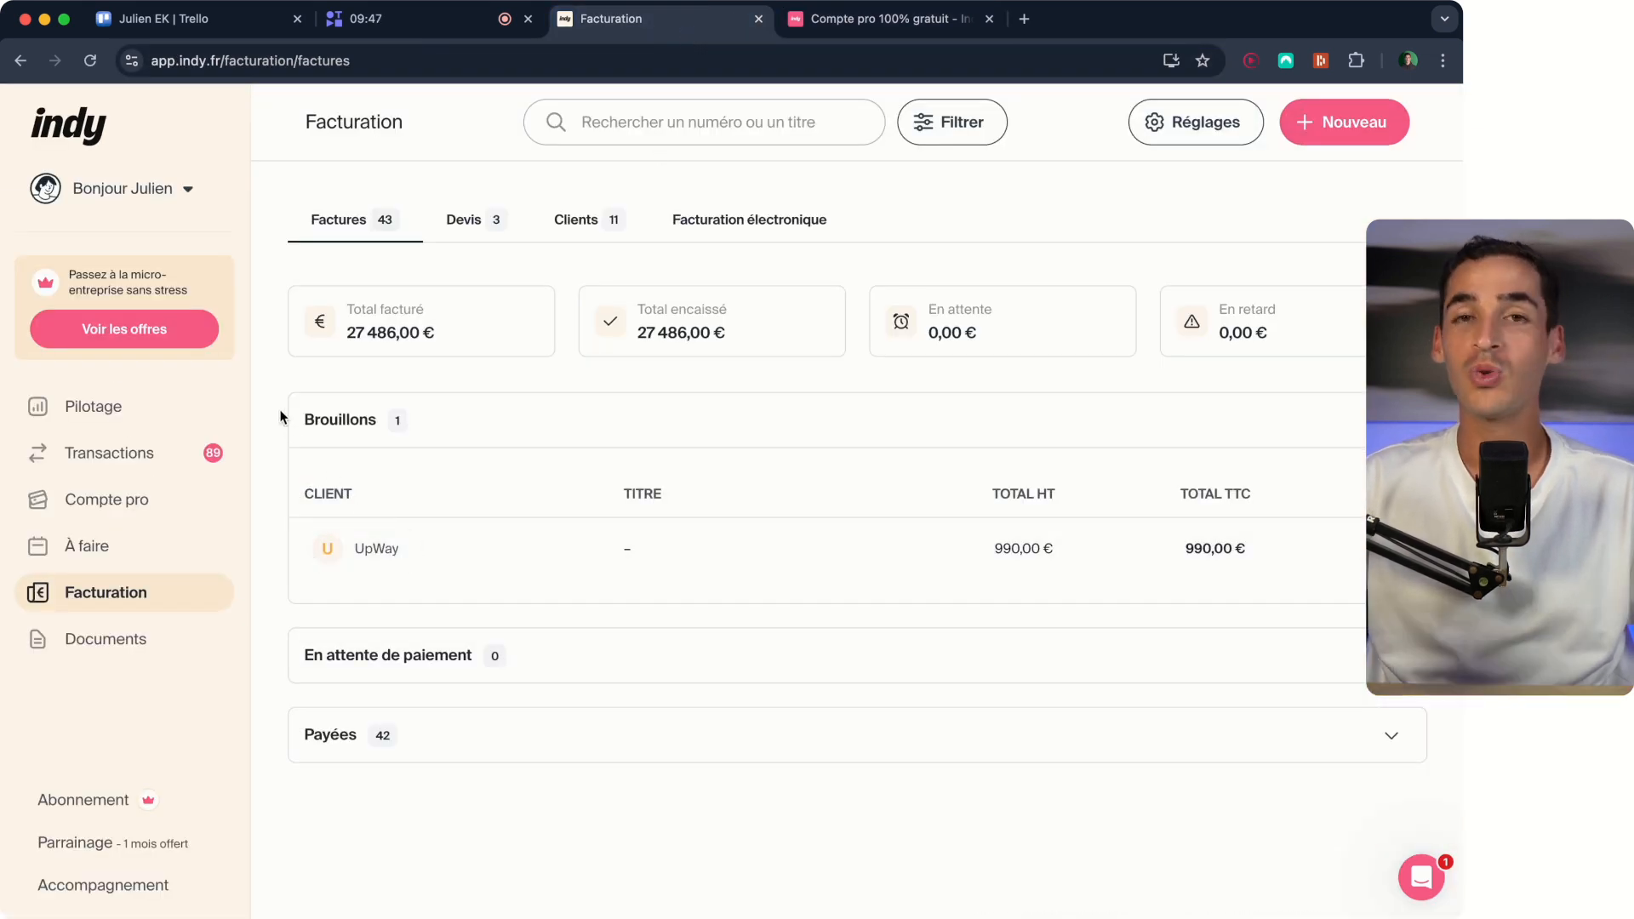